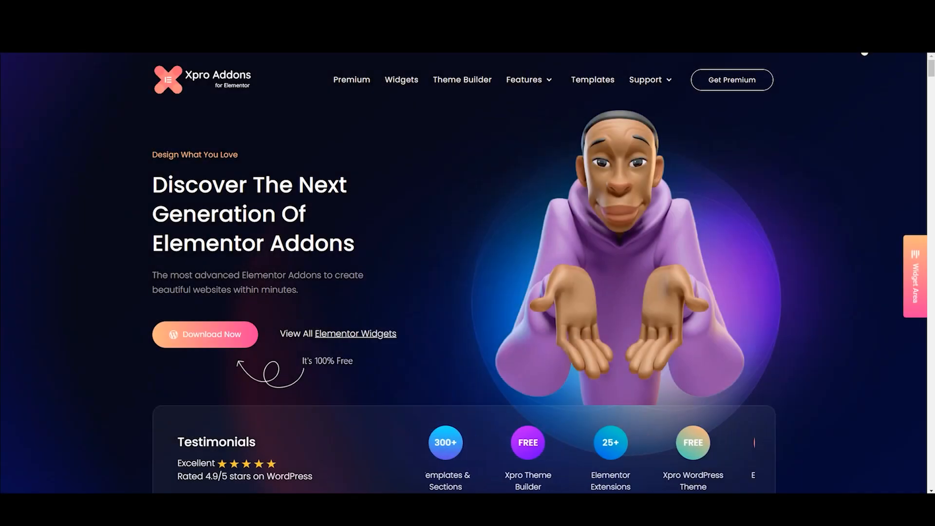
Examine how the back-to-top buttons work on the Xpro Addons, Amazon, Imgur and Blogosophy pages.
drag(931, 68, 932, 117)
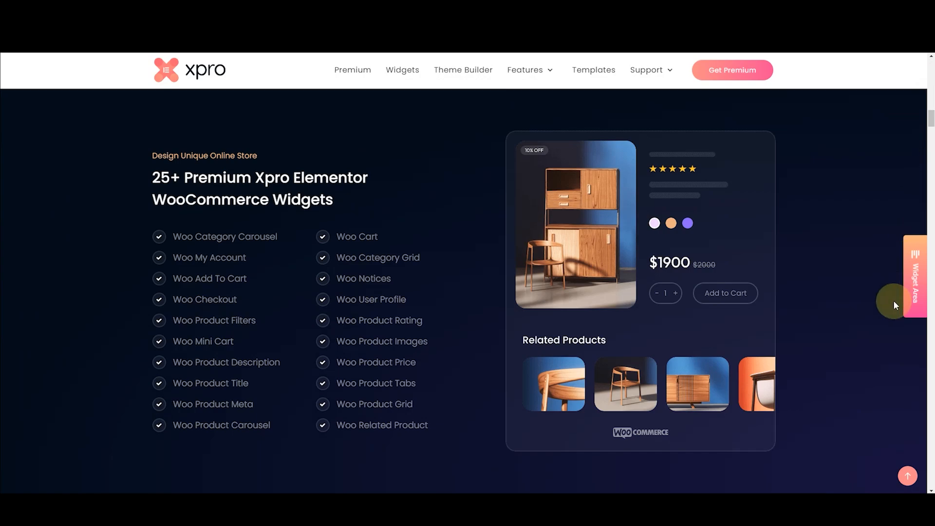
click(907, 482)
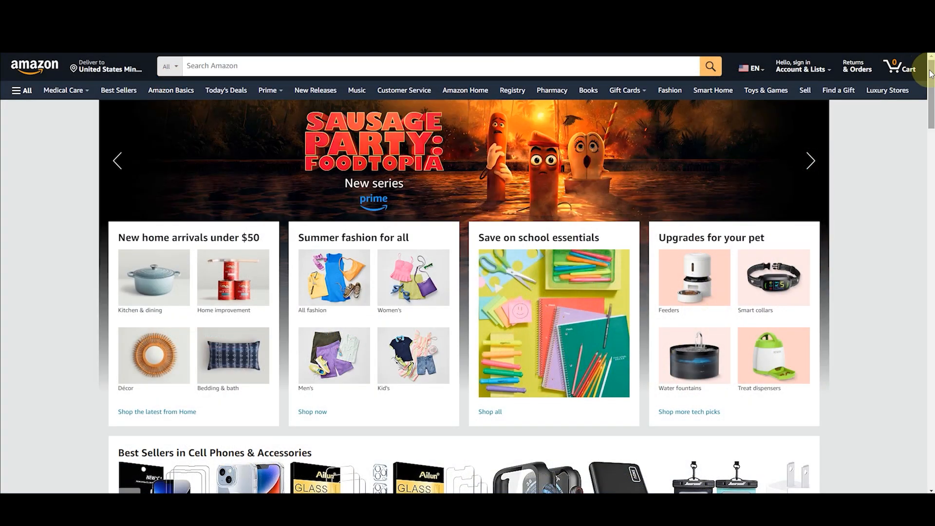
drag(931, 73, 931, 409)
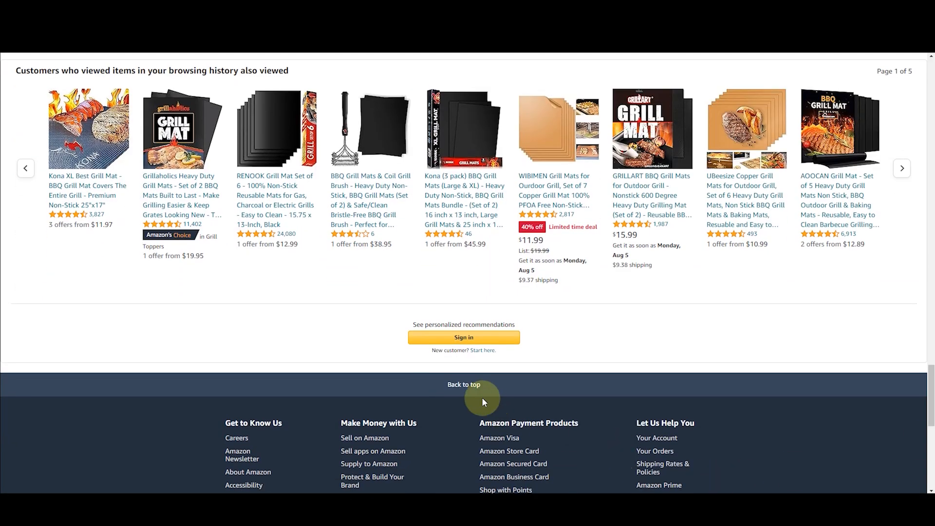
click(491, 386)
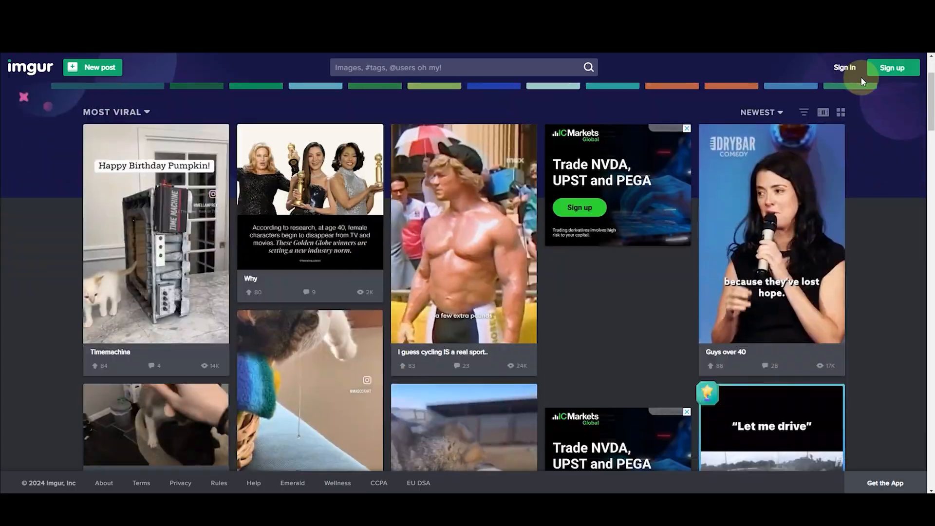
scroll(861, 77, down, 15)
scroll(877, 401, down, 3)
scroll(877, 401, up, 3)
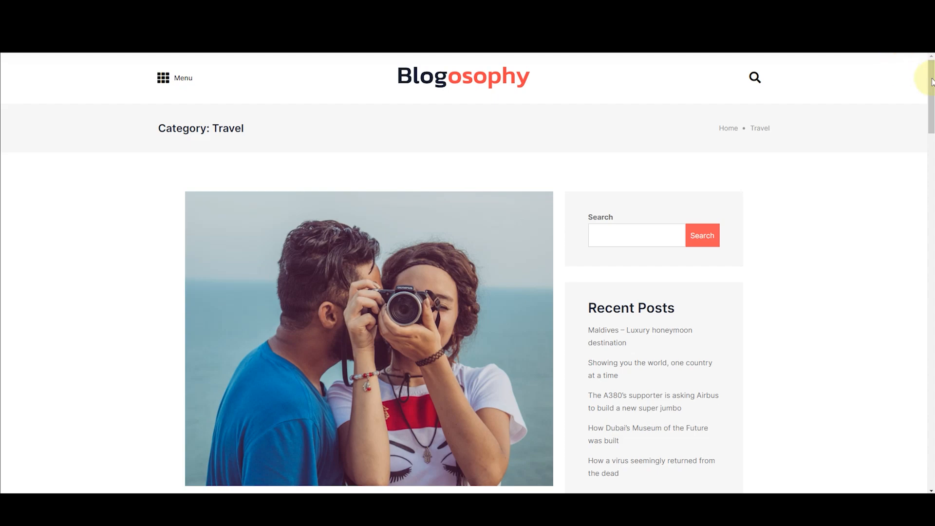
drag(932, 82, 928, 229)
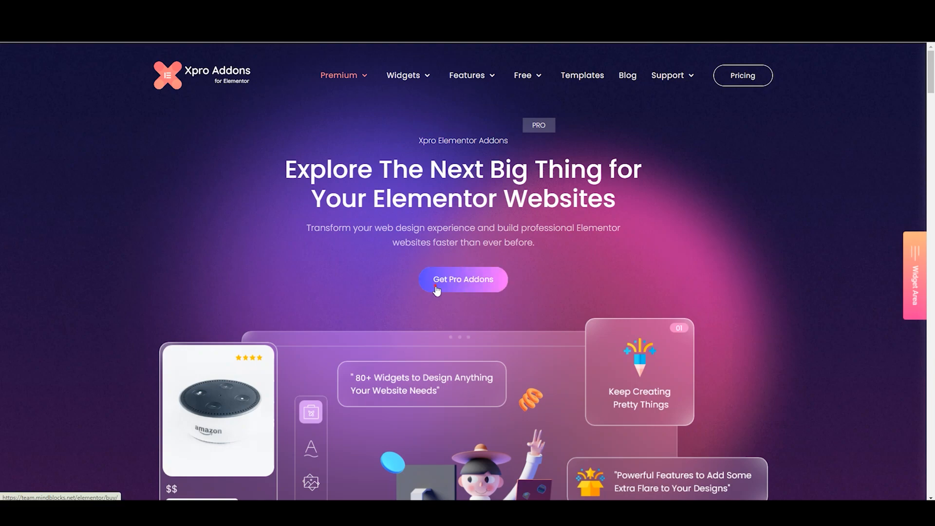
Open the Xpro pro addons pricing page and compare the Annual and Lifetime plans.
click(437, 291)
scroll(491, 287, down, 3)
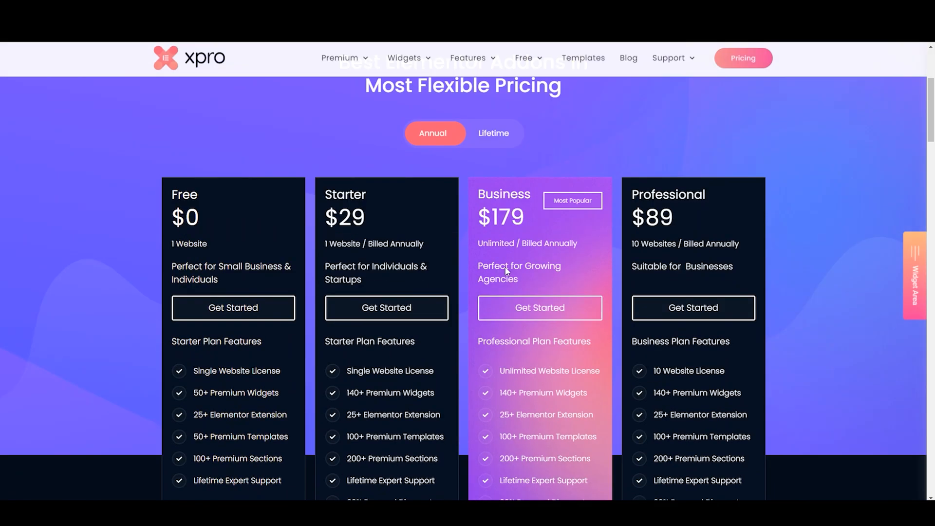
click(493, 133)
scroll(464, 186, down, 3)
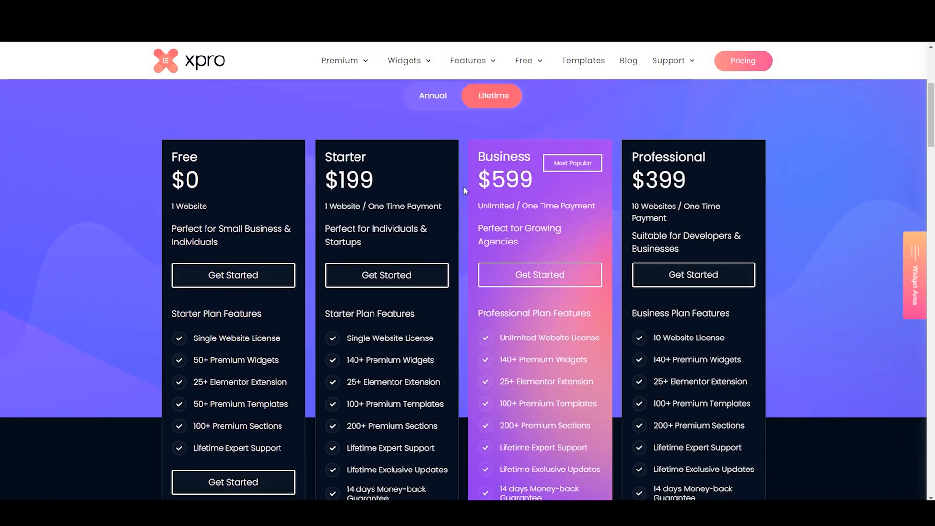
scroll(464, 265, up, 2)
click(432, 99)
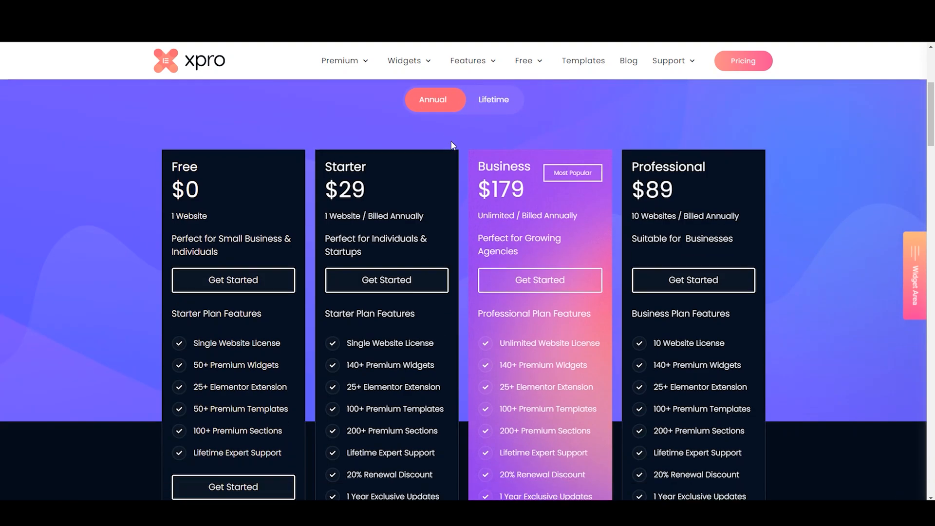
scroll(463, 229, down, 1)
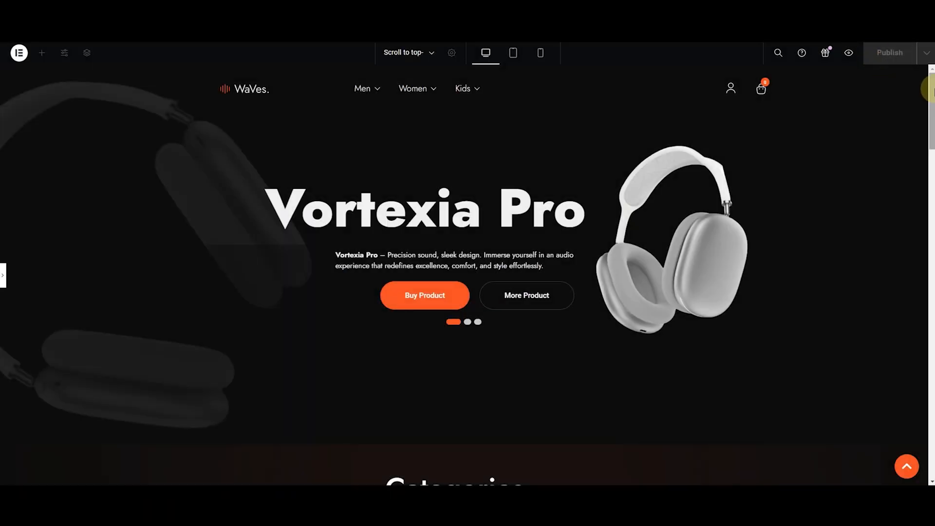
Test the existing scroll-to-top button on the WaVes page from the contact form section.
drag(928, 89, 929, 396)
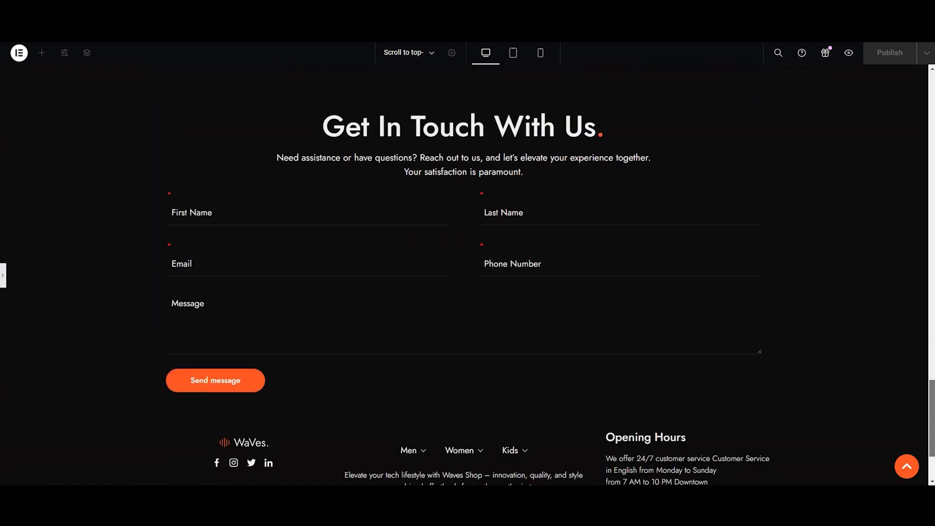
click(907, 466)
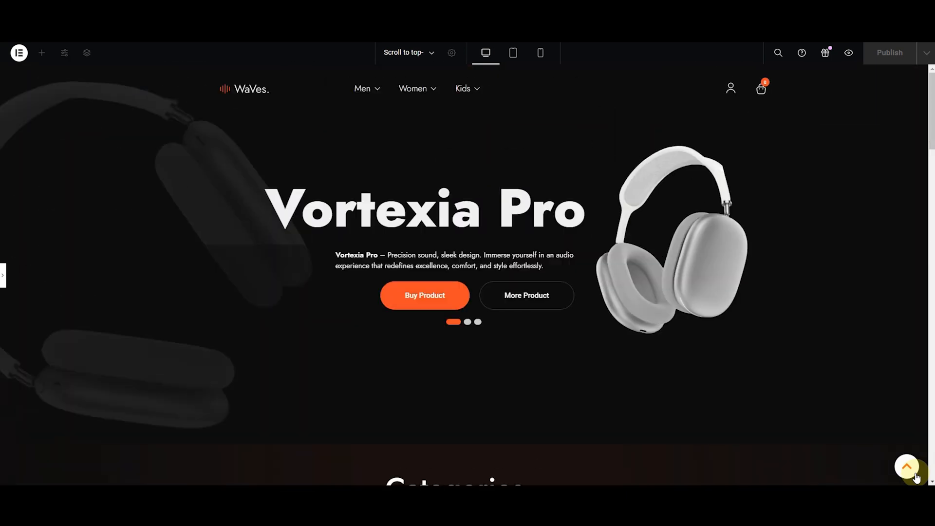
Show the Elementor editing panel and delete the existing Scroll To Top widget from the page.
click(3, 280)
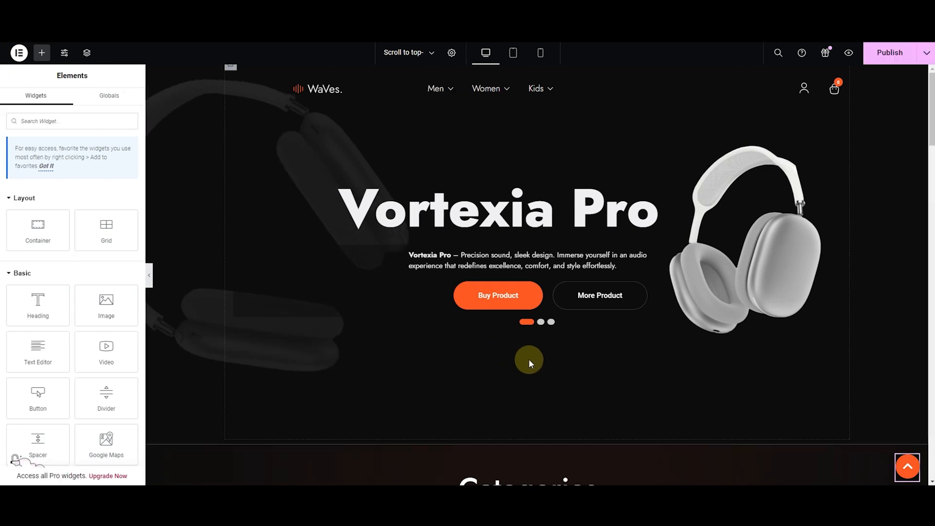
right_click(906, 471)
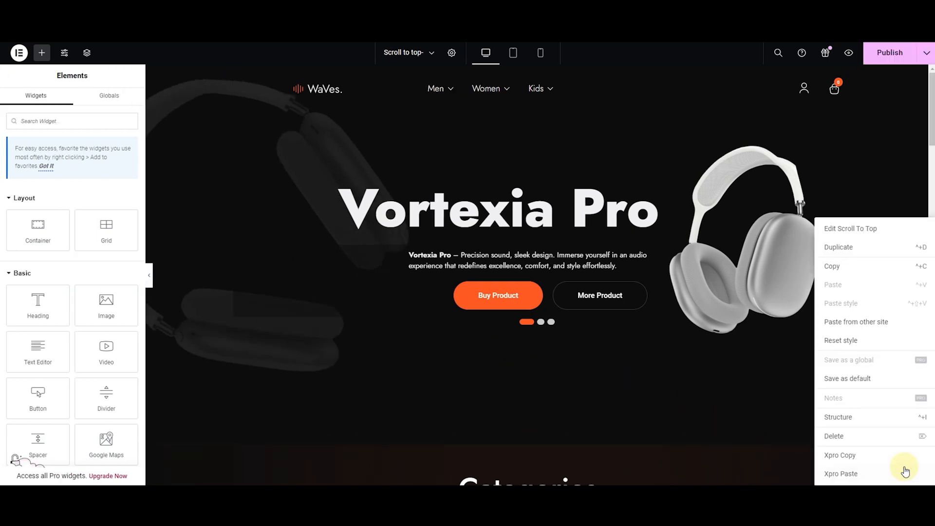
click(892, 436)
Search the widgets for "scroll" and place the Xpro Scroll To Top widget above the Categories heading.
click(114, 119)
text(scroll)
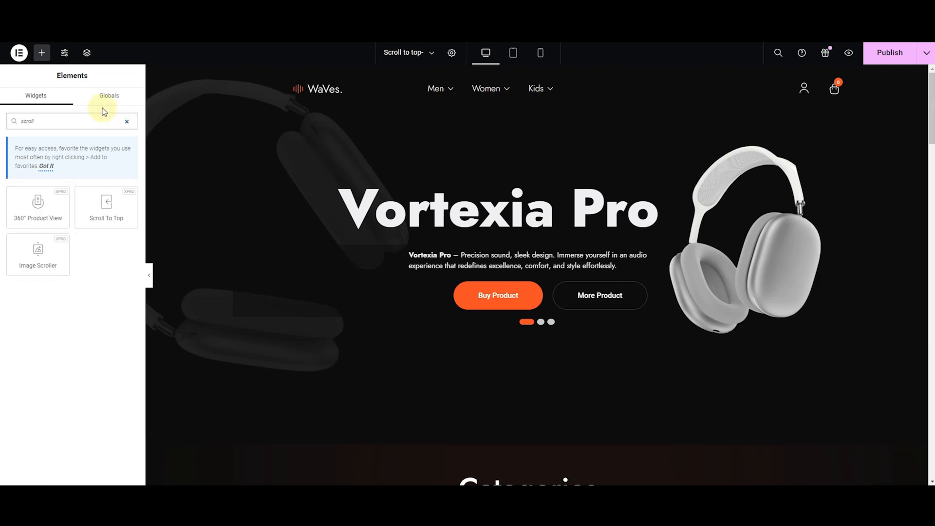
drag(122, 205, 500, 361)
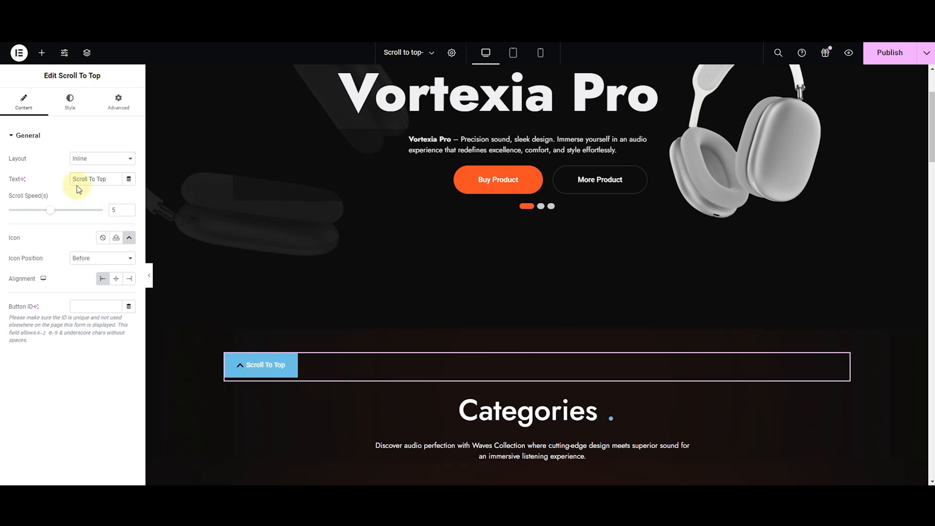
Set the Scroll To Top widget's layout to Fixed and check its behaviour in the editor and the page preview.
click(20, 126)
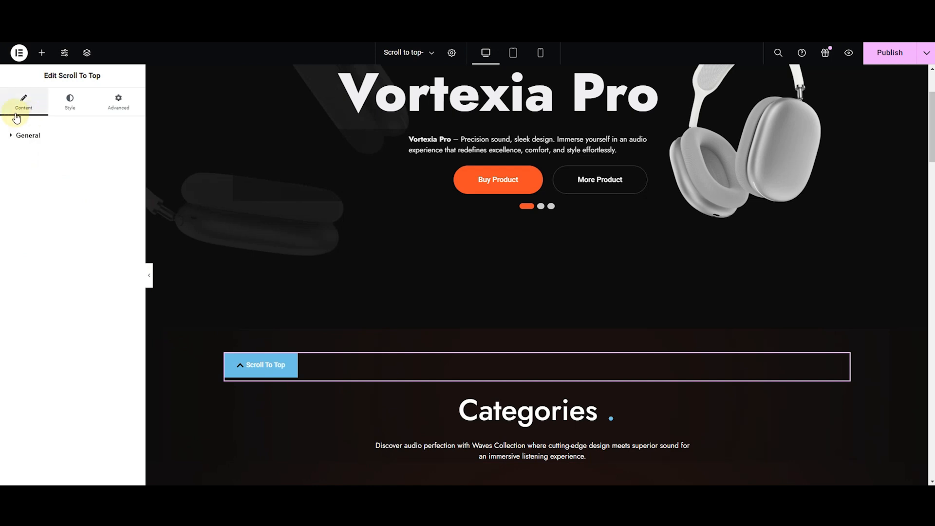
click(16, 142)
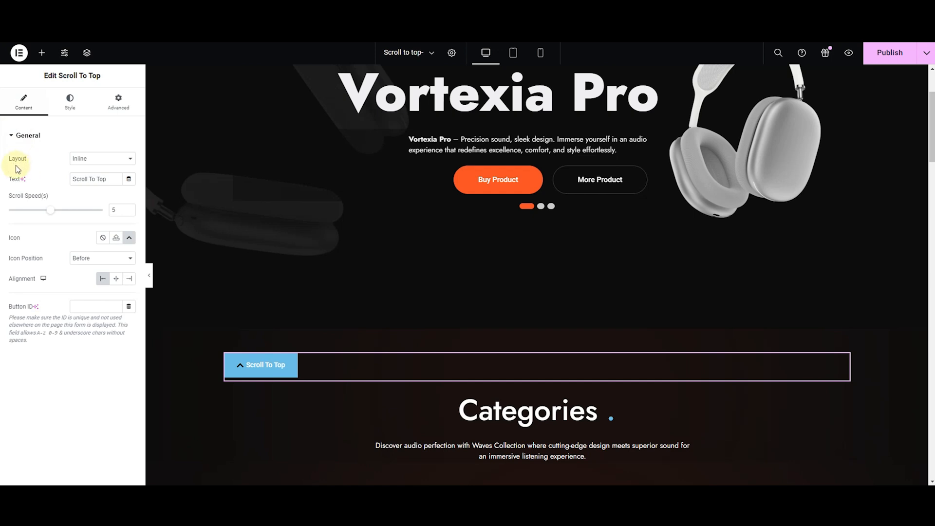
click(96, 159)
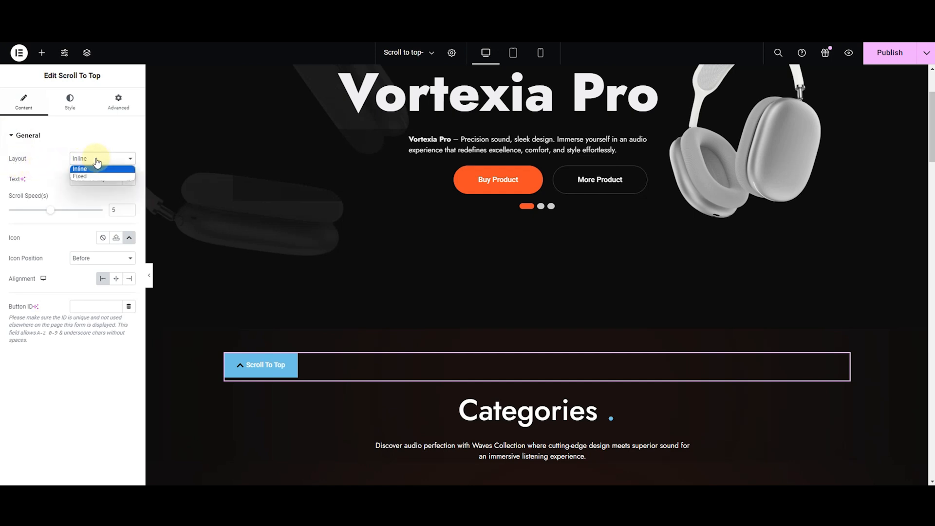
click(87, 177)
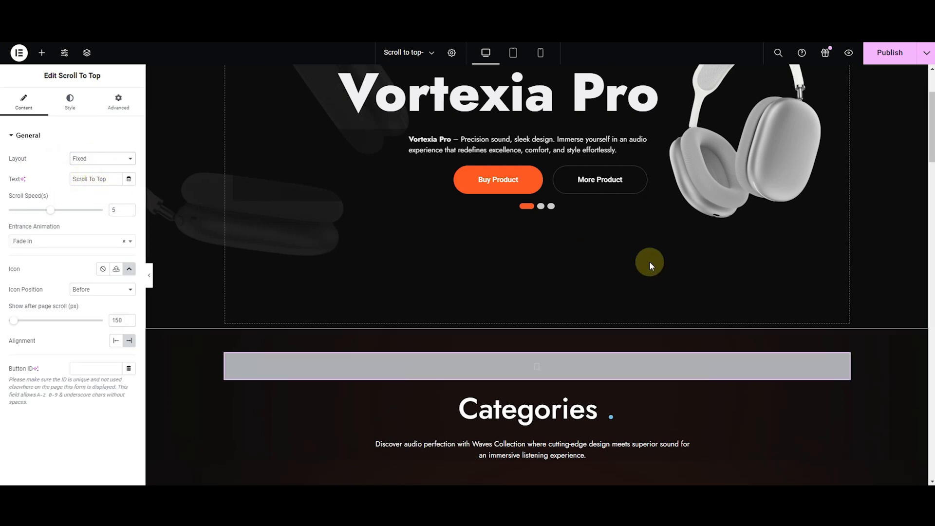
scroll(720, 313, down, 3)
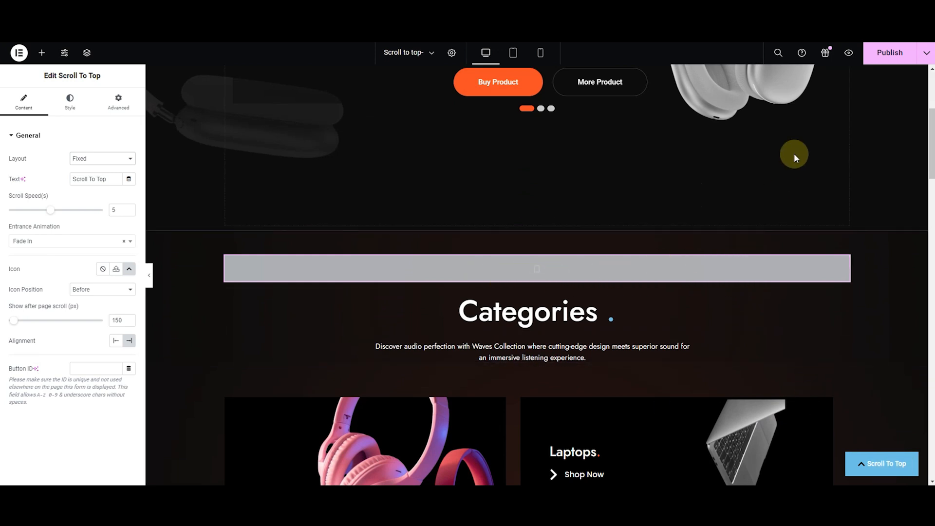
click(844, 62)
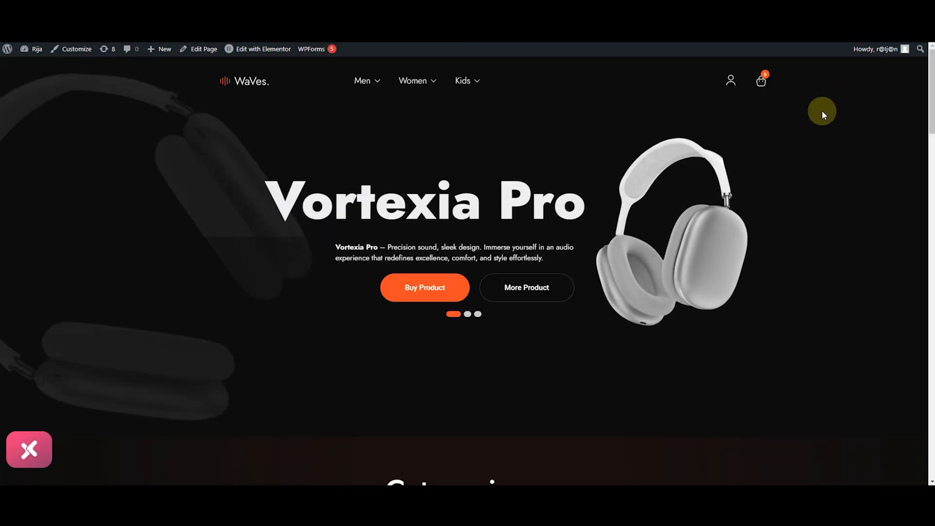
scroll(822, 110, down, 3)
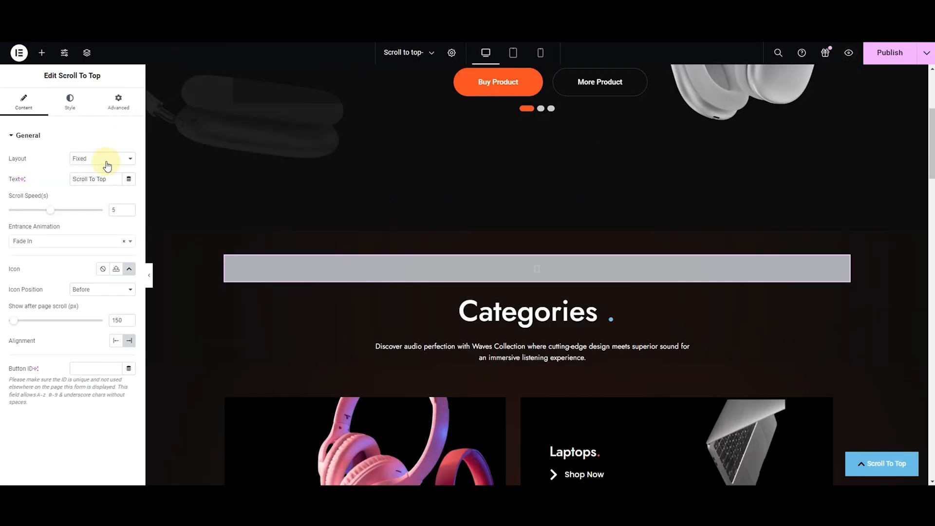
Set the Scroll To Top widget's layout to Inline and test the button above the Categories heading.
click(102, 158)
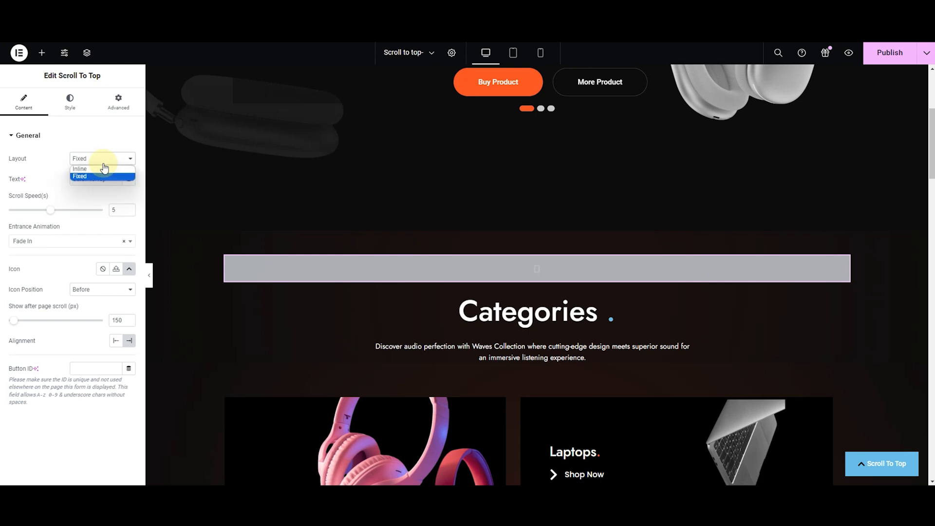
click(94, 169)
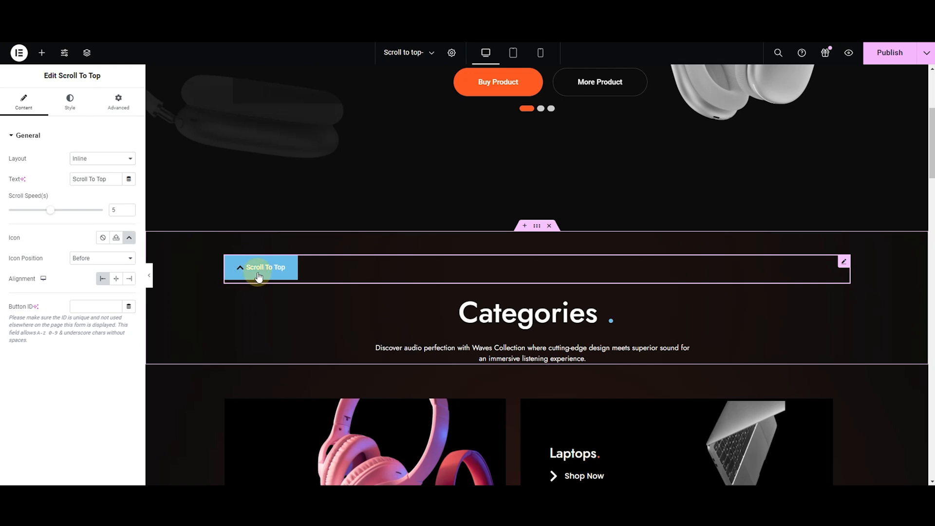
scroll(258, 276, down, 2)
click(251, 201)
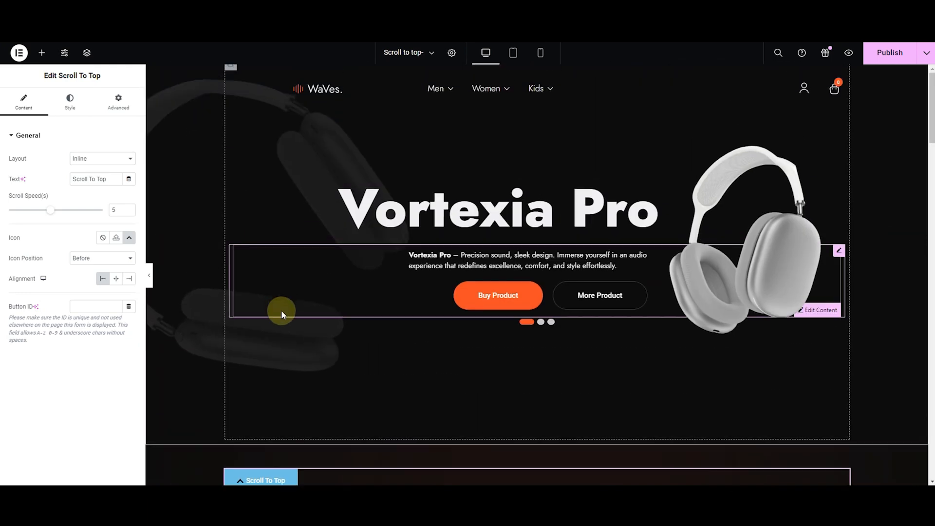
Move the Scroll To Top widget below the contact form, under the Send message button, and test it there.
scroll(281, 311, down, 1)
drag(265, 437, 496, 414)
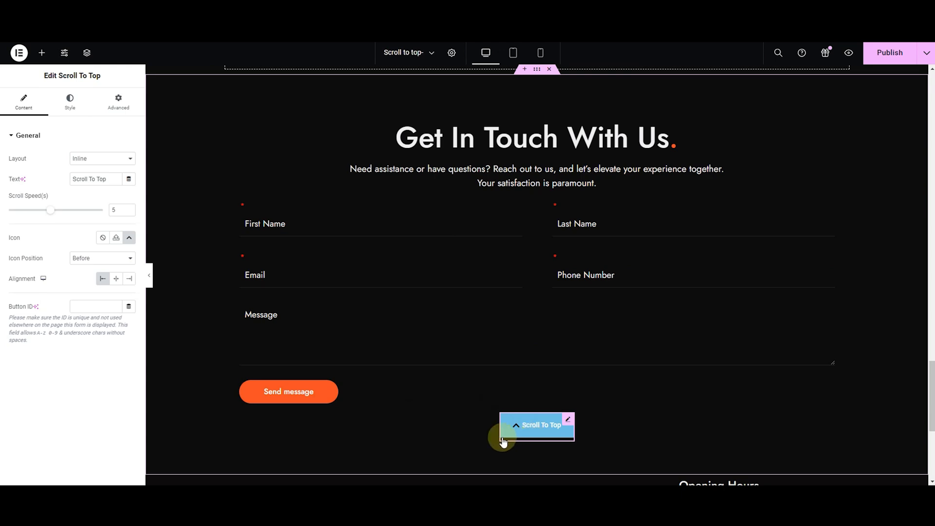
click(542, 436)
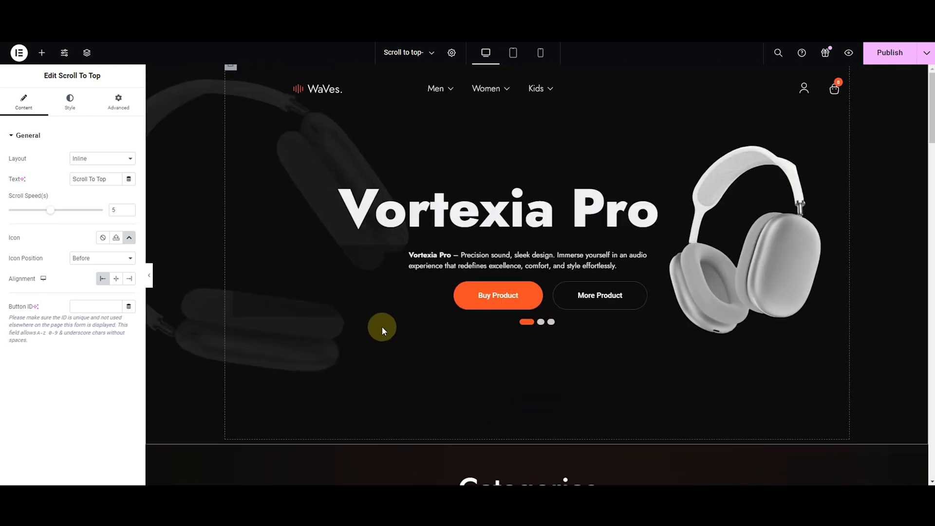
Set the Scroll To Top widget's layout to Fixed and check the floating button further down the page.
click(110, 160)
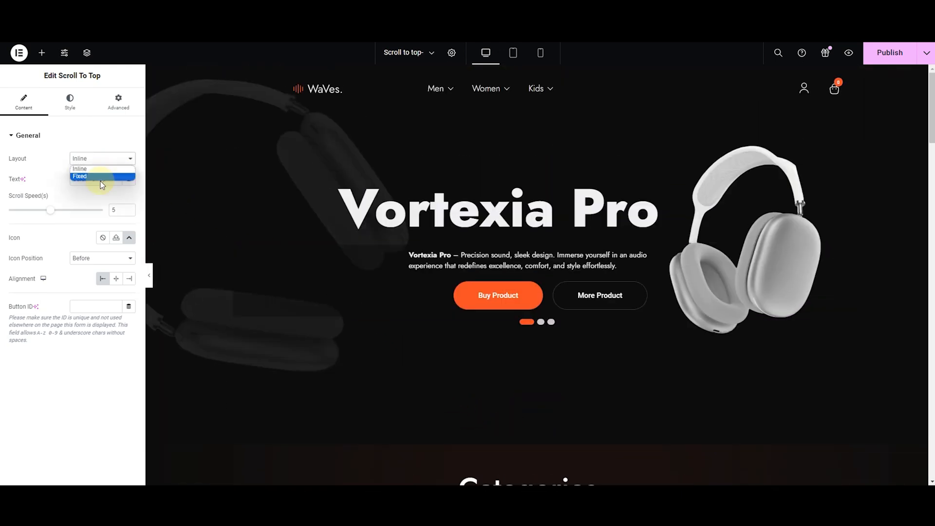
click(107, 176)
scroll(195, 193, down, 1)
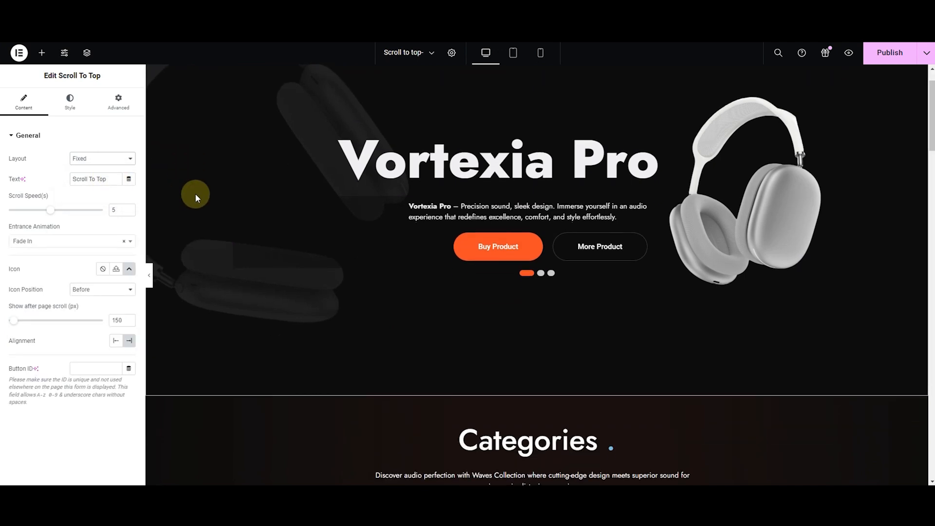
scroll(320, 267, down, 2)
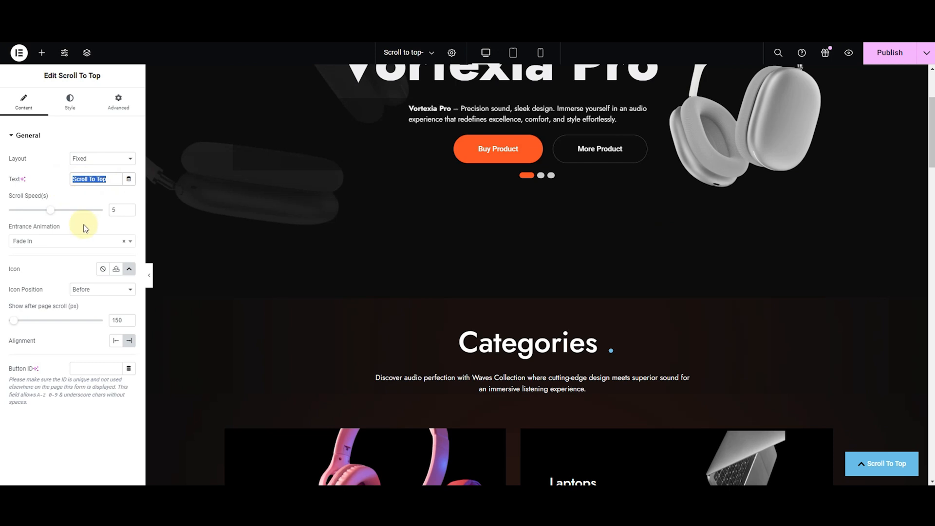
Try "Back to Top" as the Scroll To Top button's text, and clear the text to leave only the icon.
key(BackSpace)
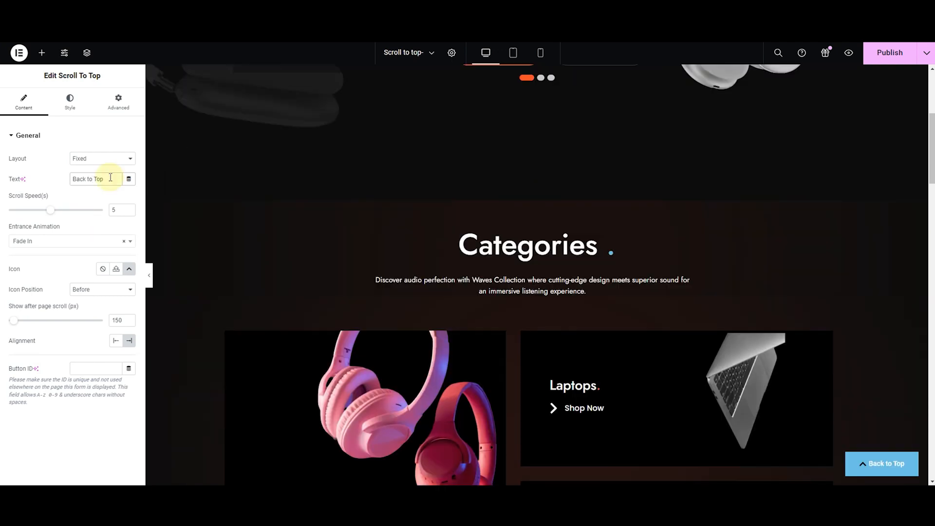
drag(110, 177, 79, 177)
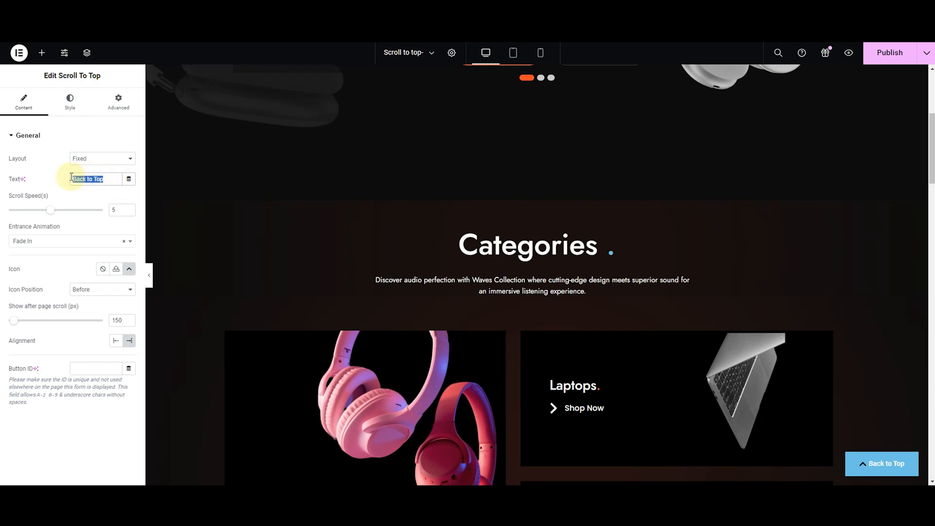
key(BackSpace)
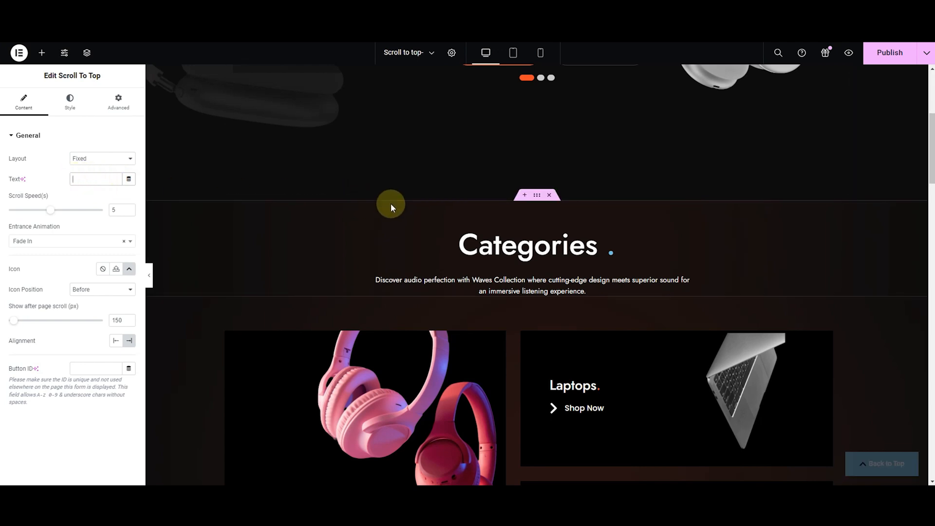
scroll(391, 203, down, 2)
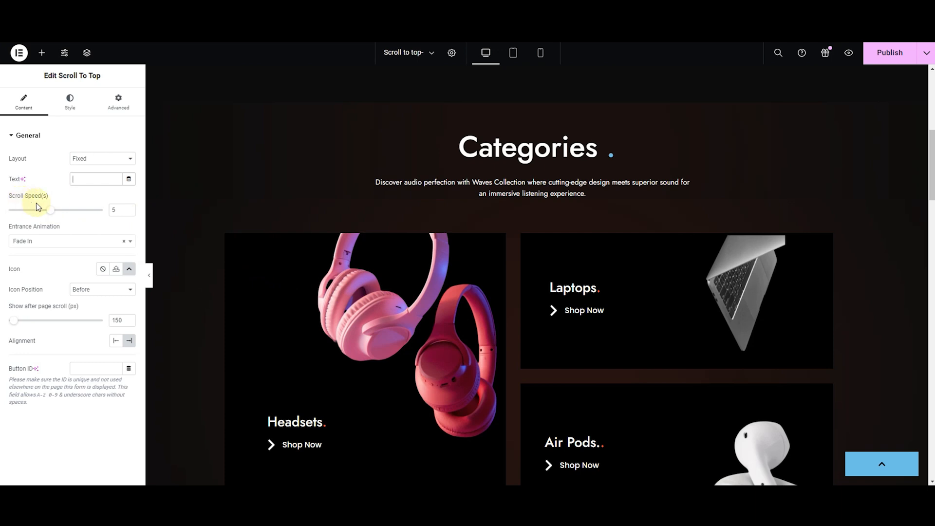
Try a scroll speed of 7 for the Scroll To Top button and test it further down the page.
drag(60, 215, 72, 210)
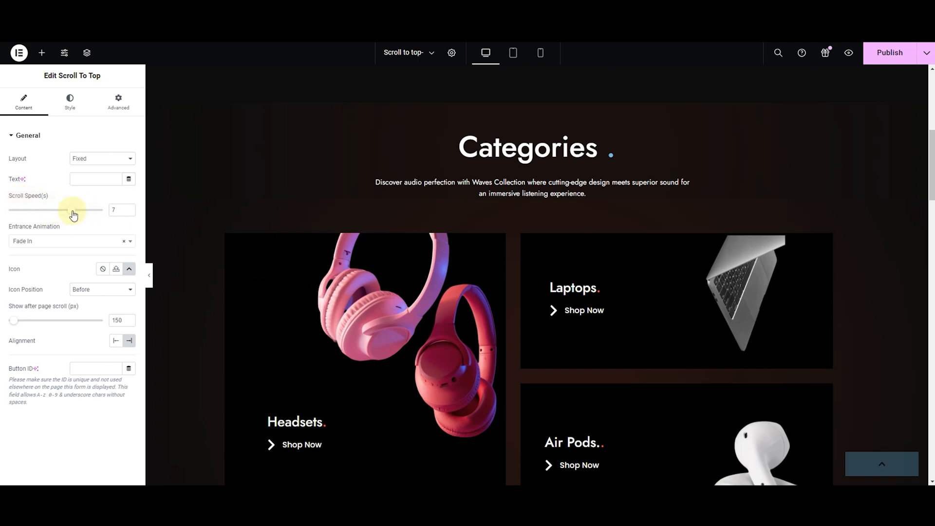
scroll(871, 468, down, 2)
click(873, 469)
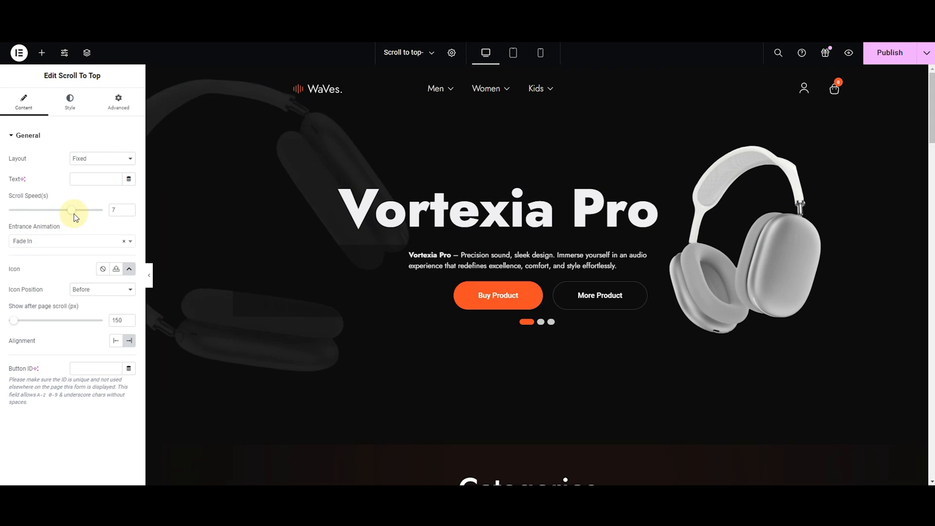
Try a scroll speed of 2 and test the Scroll To Top button from the 50% OFF section.
drag(73, 214, 25, 214)
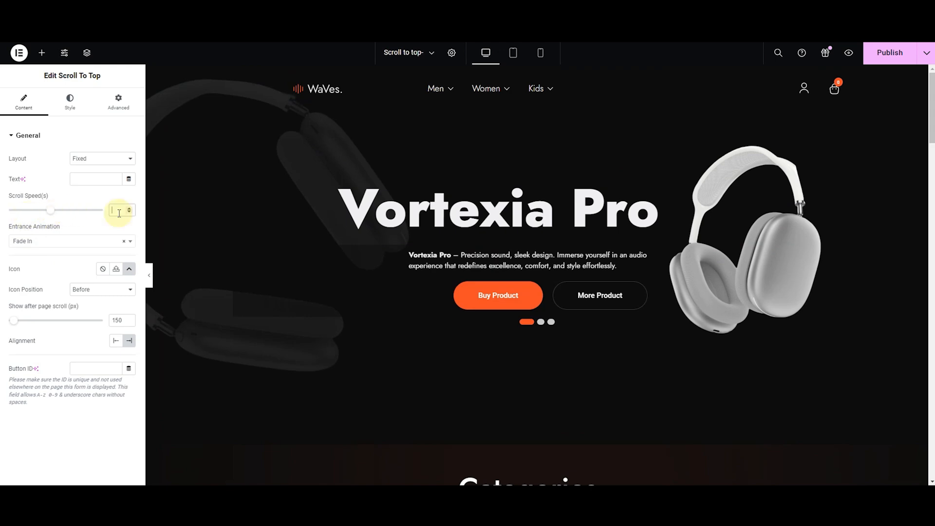
scroll(446, 309, down, 15)
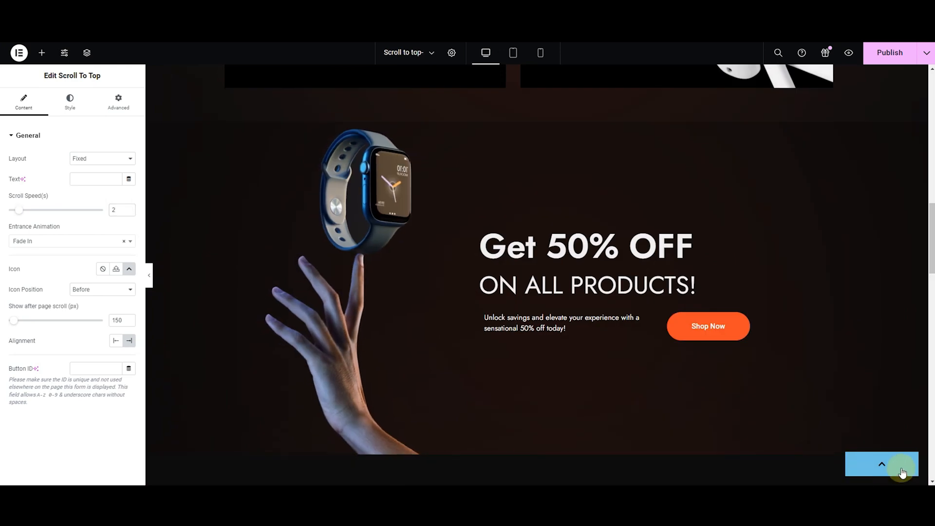
click(902, 468)
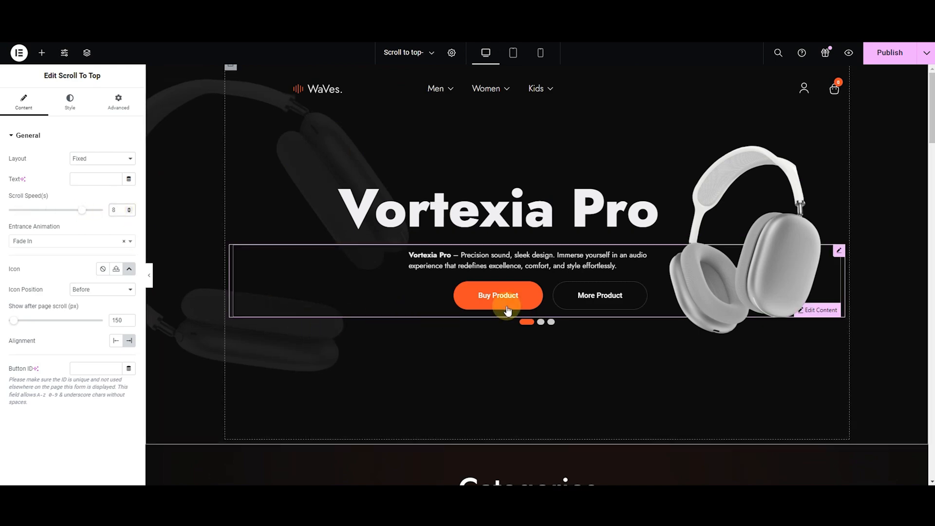
Test the Scroll To Top button at a scroll speed of 8, and set the speed to 5 and test it again.
scroll(438, 310, down, 15)
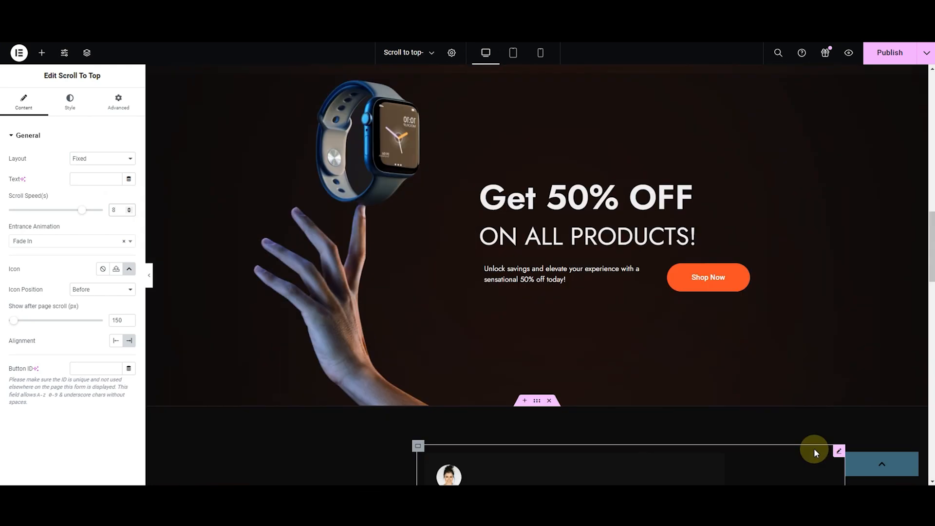
click(883, 463)
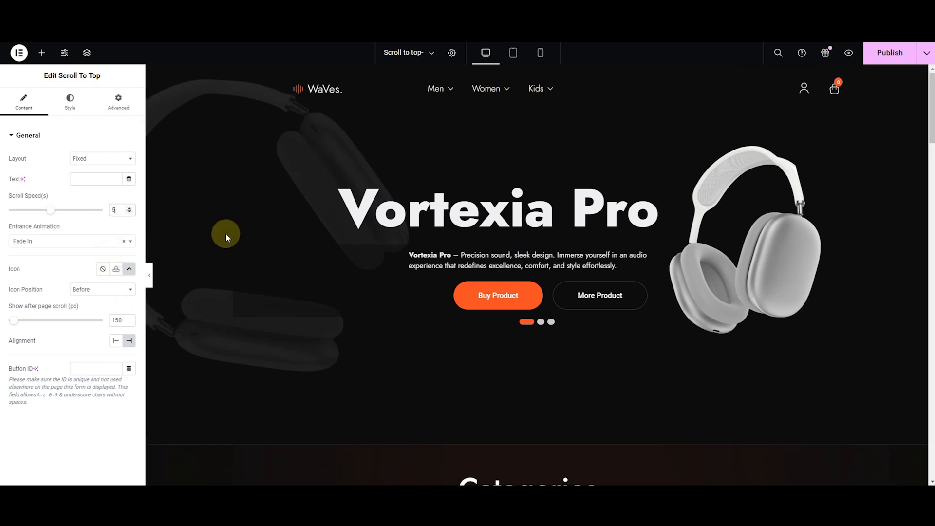
scroll(361, 300, down, 15)
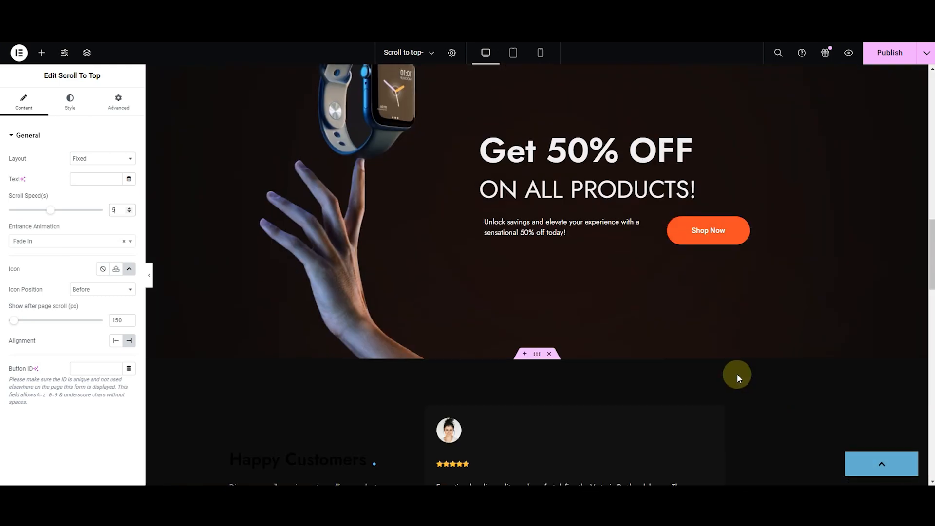
click(881, 463)
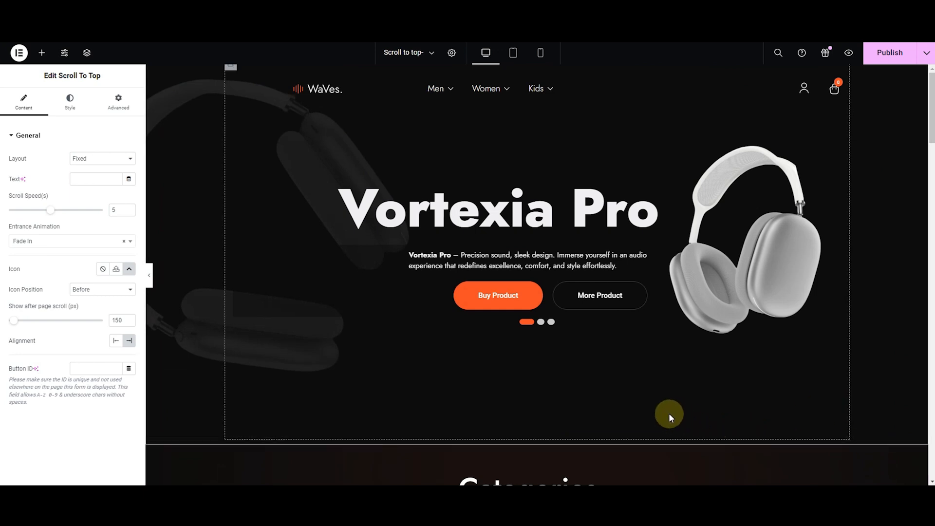
Try the Fade In Left entrance animation on the Scroll To Top button and preview it at the Categories section.
click(34, 244)
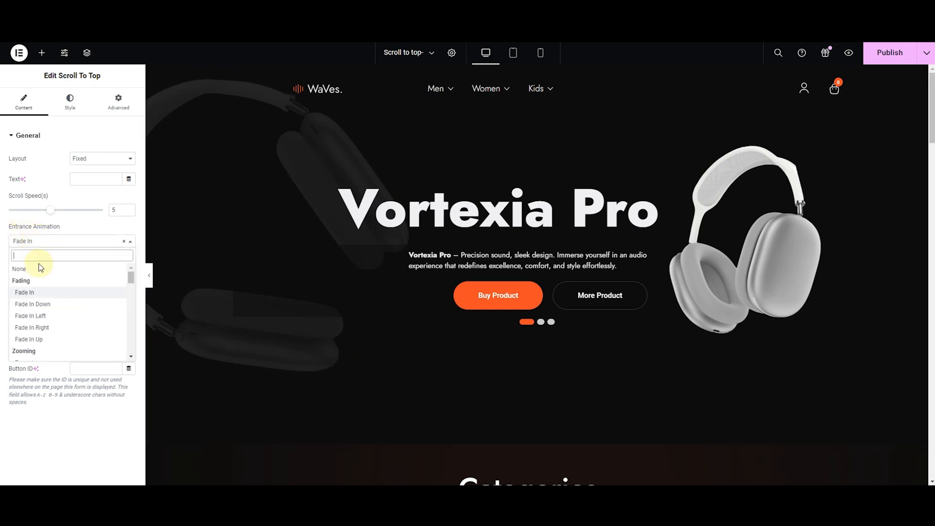
mouse_move(130, 282)
mouse_down()
mouse_move(128, 351)
mouse_move(133, 283)
mouse_up()
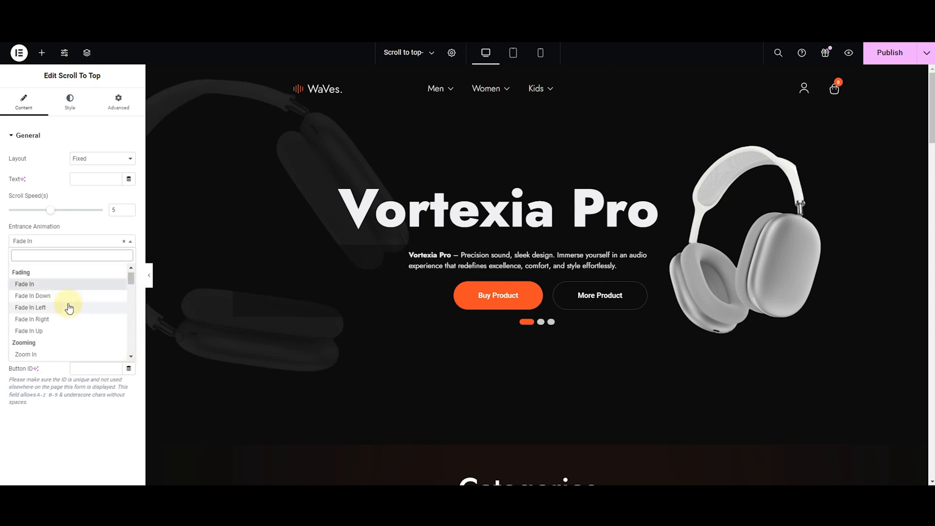
click(68, 308)
scroll(387, 305, down, 3)
scroll(386, 302, down, 1)
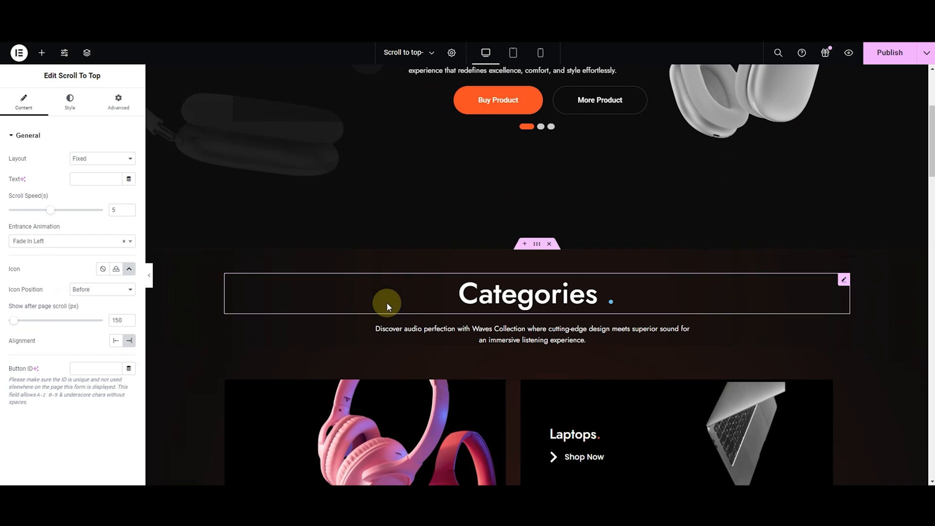
scroll(387, 302, down, 4)
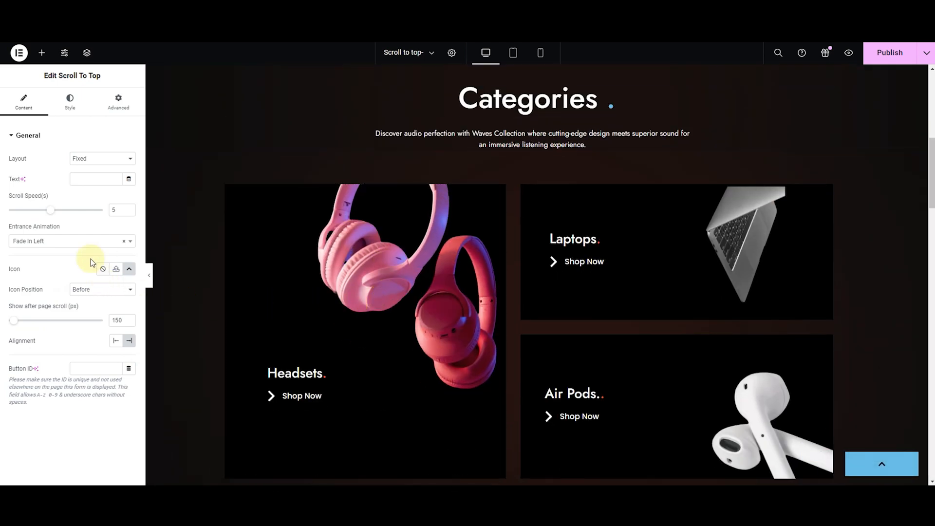
Try the Fade In Up and Fade In Down entrance animations, previewing each on the page.
click(88, 241)
click(37, 341)
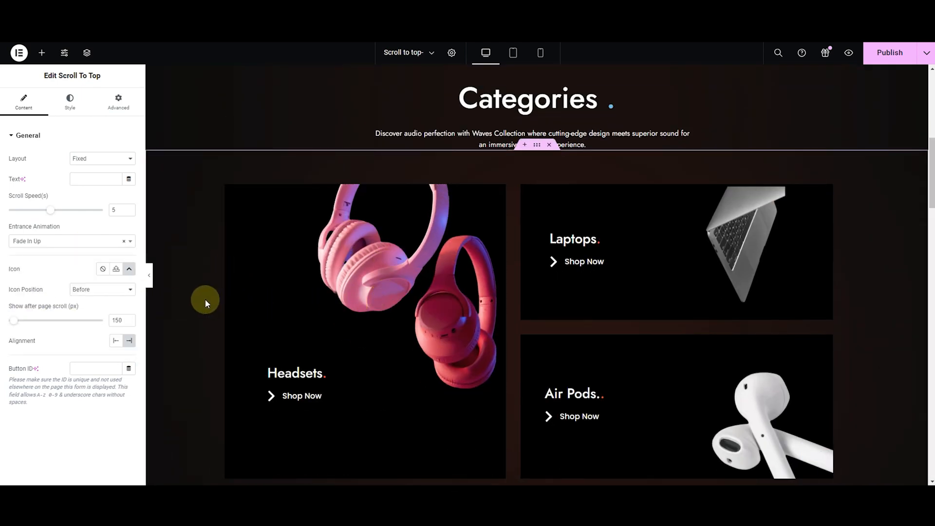
scroll(302, 230, down, 6)
scroll(177, 274, up, 5)
click(87, 240)
click(37, 302)
scroll(370, 248, down, 5)
scroll(243, 246, up, 5)
Try the Zoom In Right entrance animation and preview the button's appearance on the page.
click(83, 242)
scroll(58, 317, down, 2)
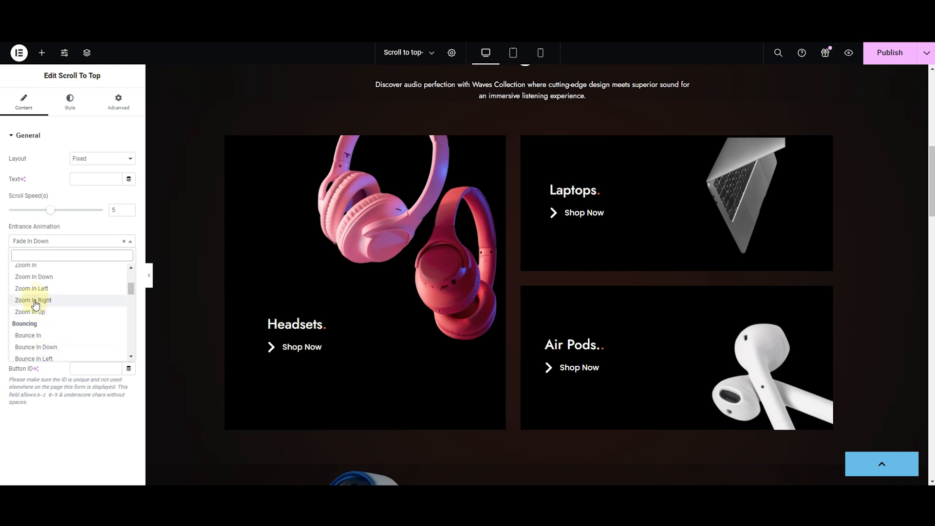
click(35, 301)
scroll(317, 231, down, 5)
scroll(317, 231, up, 2)
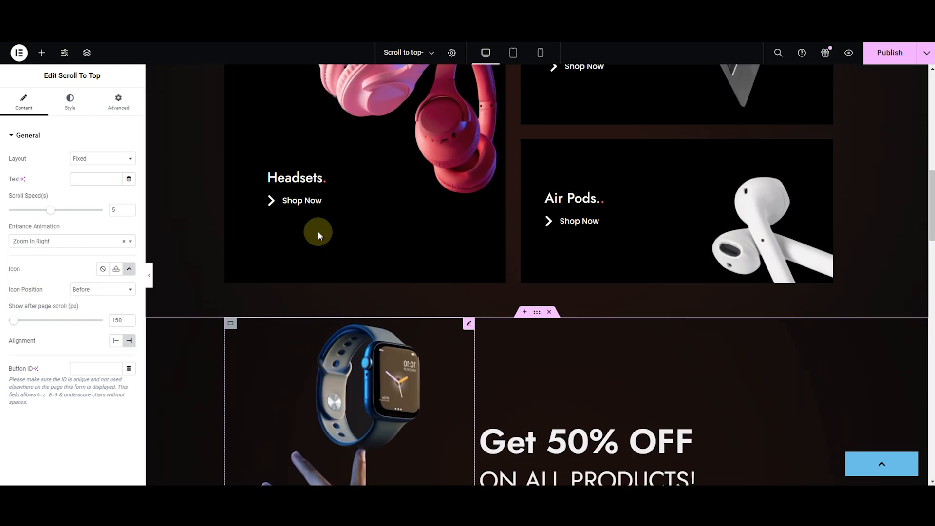
scroll(318, 231, up, 3)
Try the Zoom In Down and Zoom In entrance animations, previewing each on the page.
click(69, 247)
scroll(38, 304, up, 1)
click(37, 306)
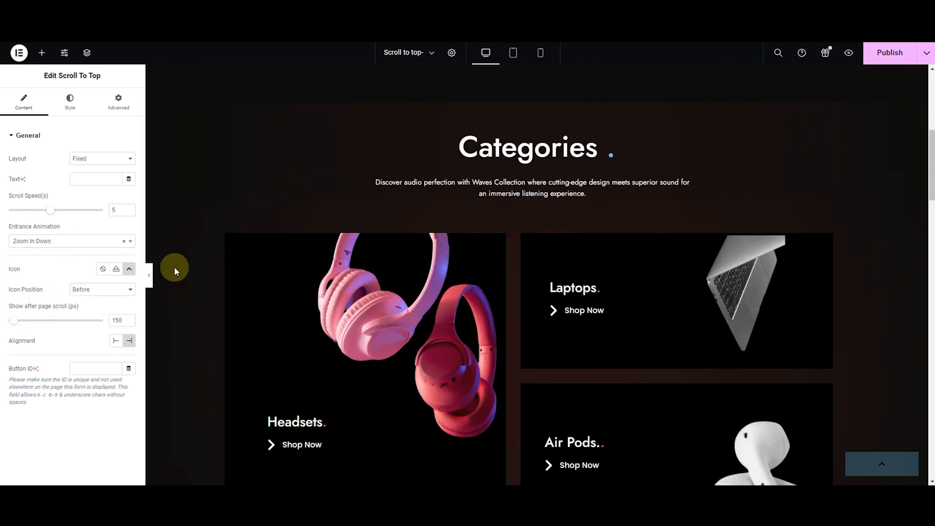
scroll(246, 244, down, 5)
scroll(245, 244, up, 5)
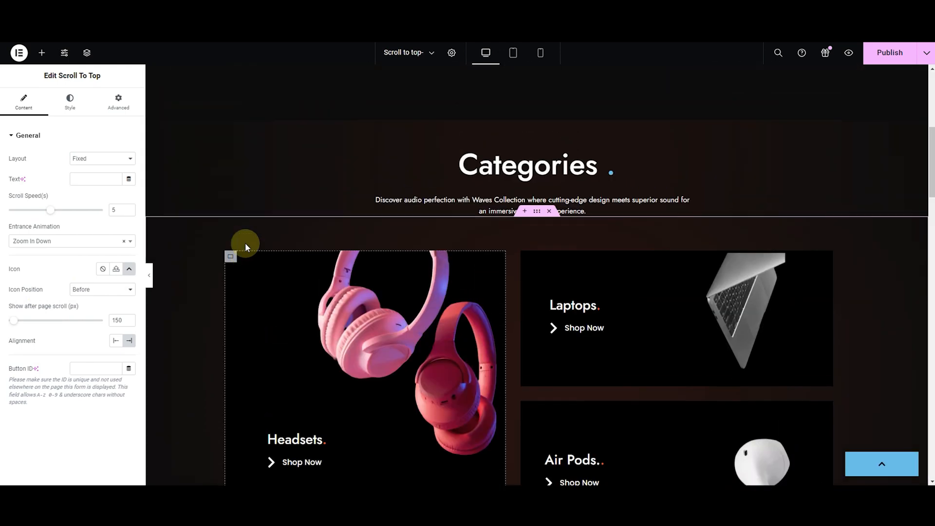
scroll(245, 243, up, 2)
click(87, 242)
click(42, 267)
scroll(408, 221, down, 5)
scroll(408, 220, up, 5)
Try the Bounce In and Bounce In Right entrance animations, previewing each on the page.
click(59, 242)
click(34, 352)
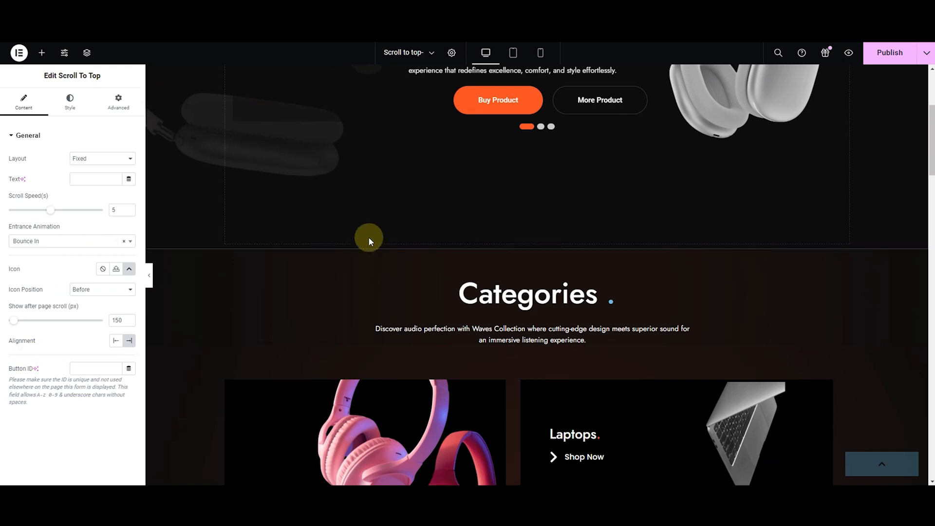
scroll(369, 234, down, 6)
scroll(369, 235, up, 5)
click(93, 242)
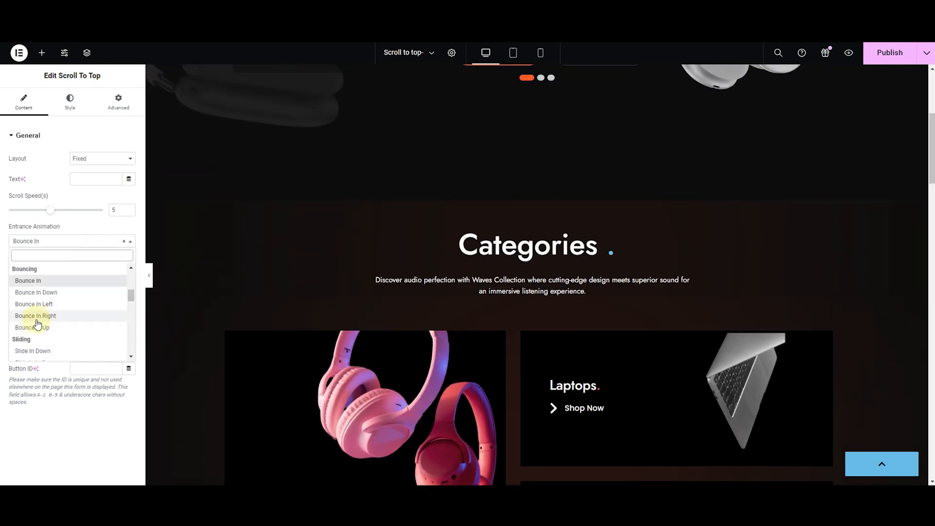
click(37, 317)
scroll(314, 207, down, 5)
scroll(314, 207, up, 5)
Try the Bounce In Left entrance animation and preview the floating button.
click(79, 240)
click(55, 271)
scroll(250, 221, down, 5)
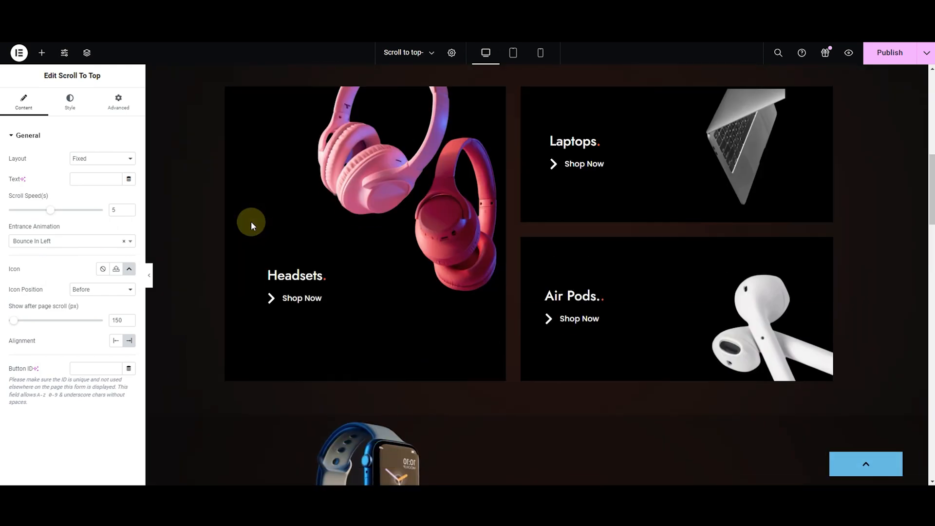
scroll(250, 221, up, 1)
Try the Slide In Left and Slide In Right entrance animations, previewing each on the page.
click(69, 241)
click(31, 331)
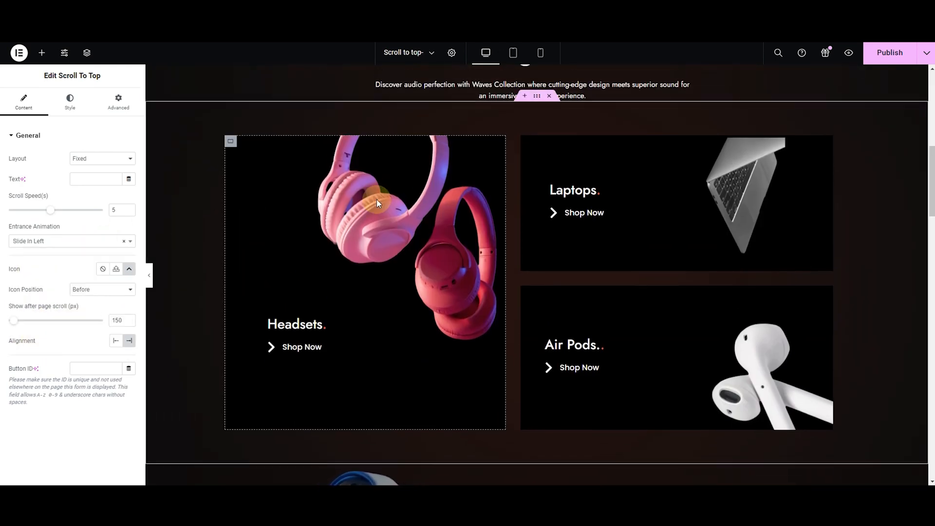
scroll(376, 200, down, 5)
scroll(376, 199, up, 6)
click(119, 241)
click(56, 294)
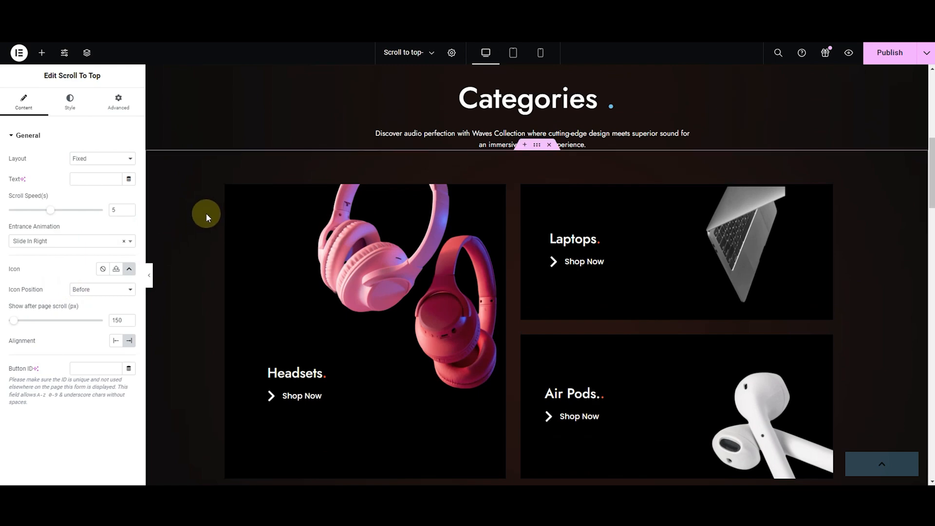
scroll(206, 211, down, 2)
scroll(206, 212, up, 5)
Try the Slide In Down entrance animation and preview the floating button.
click(111, 246)
click(35, 287)
scroll(265, 188, down, 5)
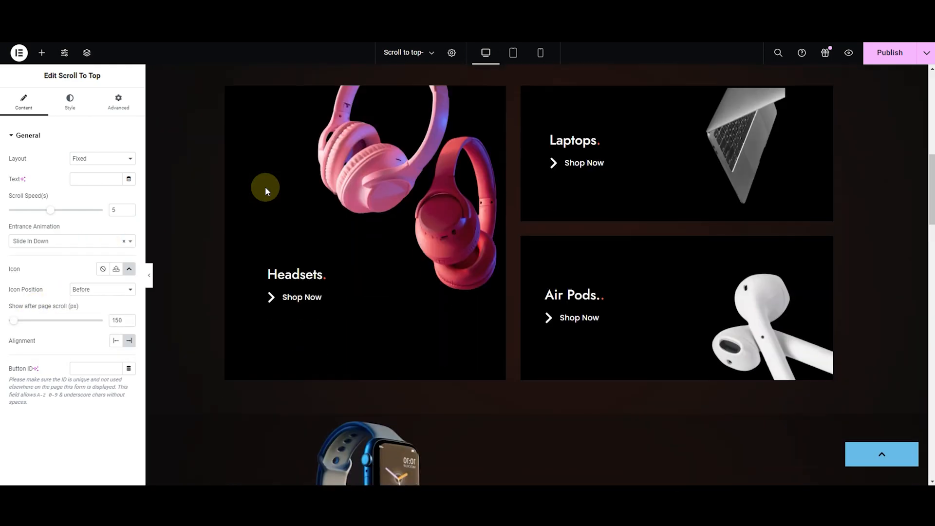
scroll(265, 187, up, 5)
Try the Rotate In Up Left and Rotate In Down Left entrance animations, previewing each on the page.
click(126, 241)
scroll(53, 292, down, 3)
click(46, 292)
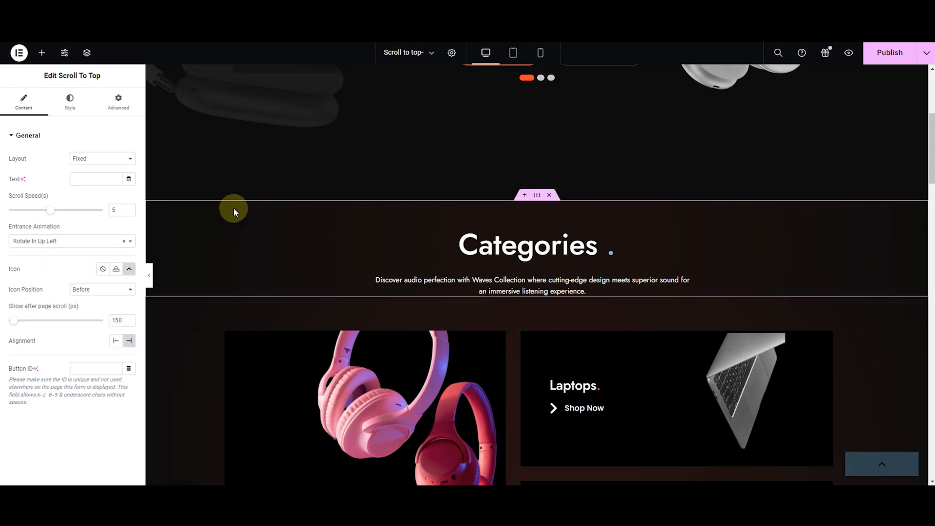
scroll(233, 208, down, 5)
scroll(226, 209, up, 9)
click(54, 241)
scroll(54, 292, up, 1)
click(39, 292)
scroll(214, 157, down, 7)
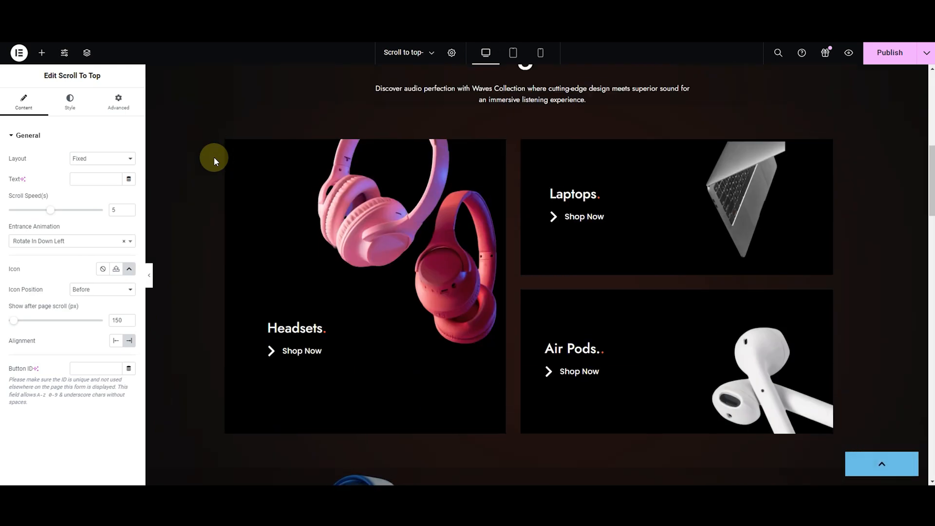
scroll(214, 157, up, 7)
Try the Rotate In Up Right entrance animation and preview the floating button.
click(68, 241)
click(108, 284)
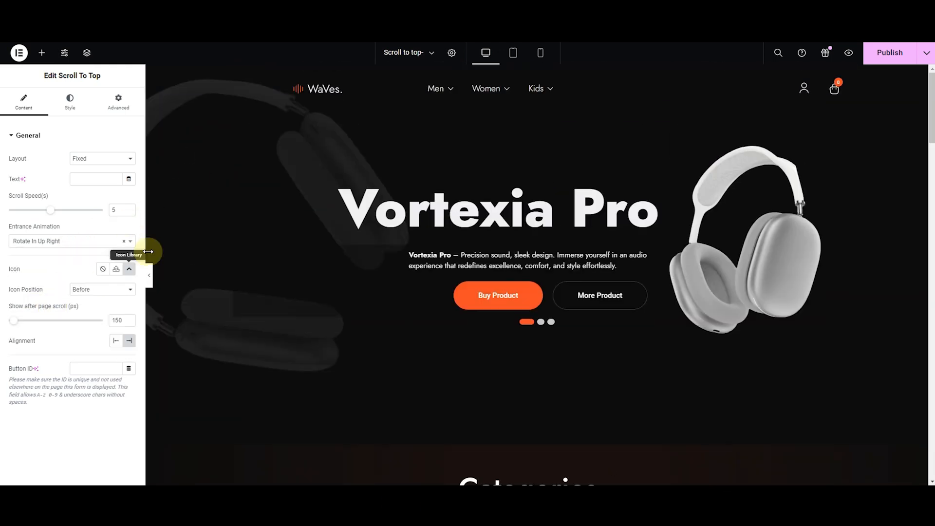
scroll(209, 179, down, 7)
scroll(209, 179, up, 7)
Try the Bounce and Pulse attention-seeker animations, previewing each on the page.
click(84, 242)
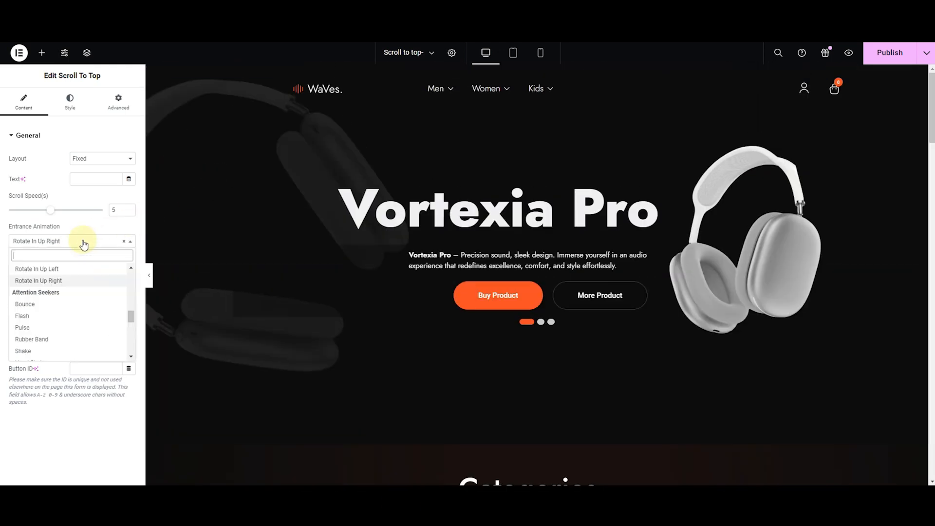
click(56, 307)
scroll(218, 183, down, 5)
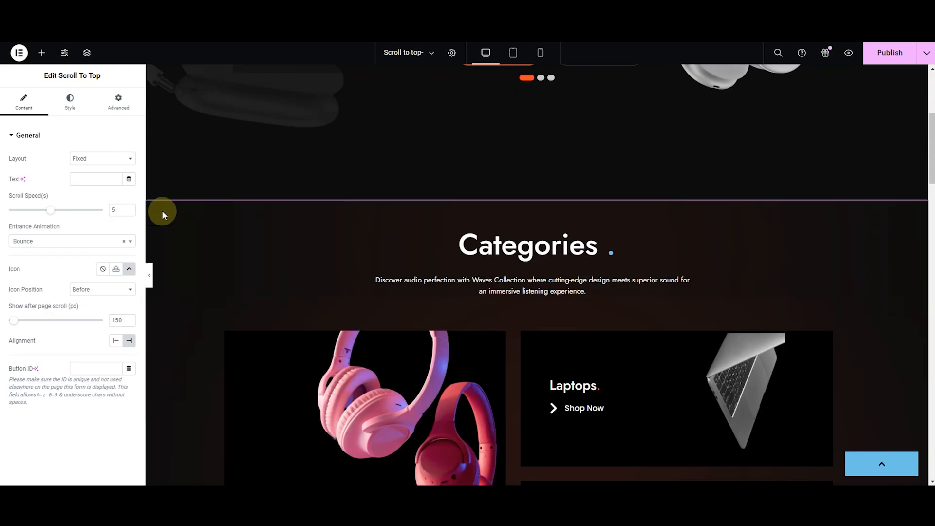
click(75, 242)
click(49, 302)
scroll(234, 183, down, 5)
scroll(235, 182, up, 5)
Try the Swing entrance animation and preview the floating button.
click(76, 241)
click(57, 324)
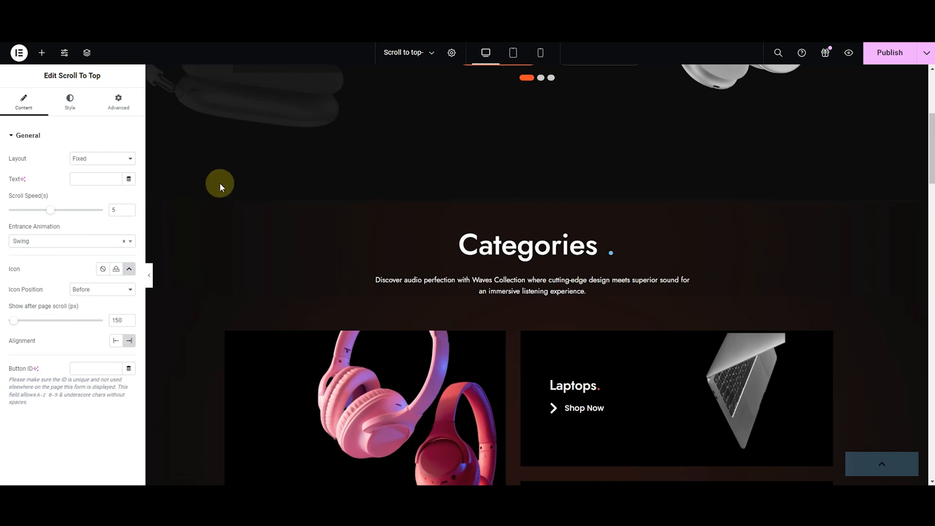
scroll(221, 180, down, 5)
scroll(221, 180, up, 10)
Try the Light Speed In and Roll In entrance animations, previewing each on the page.
click(76, 241)
scroll(72, 298, down, 2)
click(63, 290)
scroll(220, 202, down, 4)
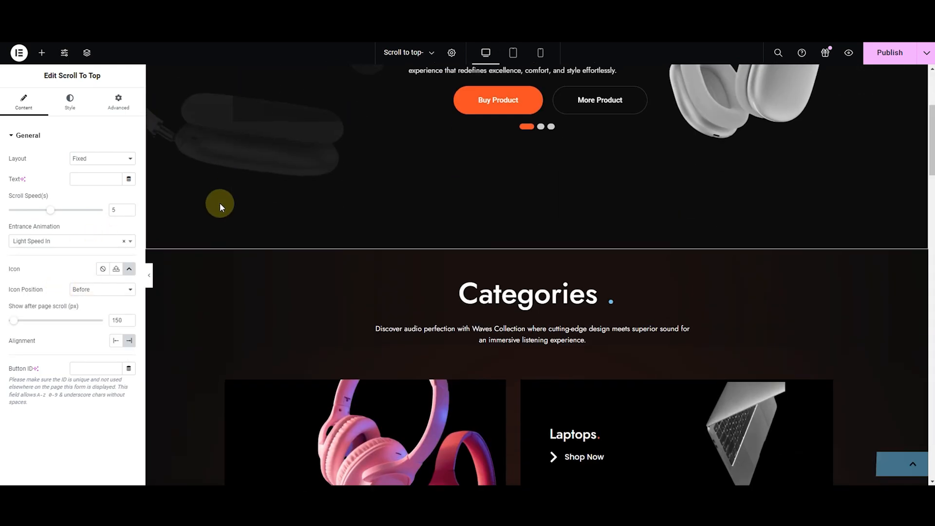
click(78, 241)
click(71, 302)
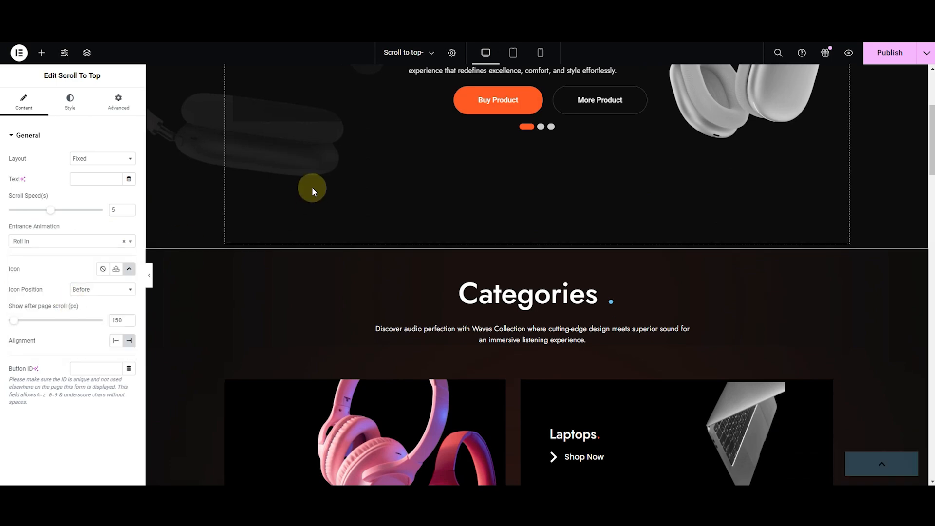
scroll(312, 189, down, 5)
scroll(312, 189, up, 10)
Try the Mask From Right and Mask From Left entrance animations, previewing each on the page.
click(73, 241)
scroll(62, 289, down, 1)
click(58, 292)
scroll(435, 203, down, 2)
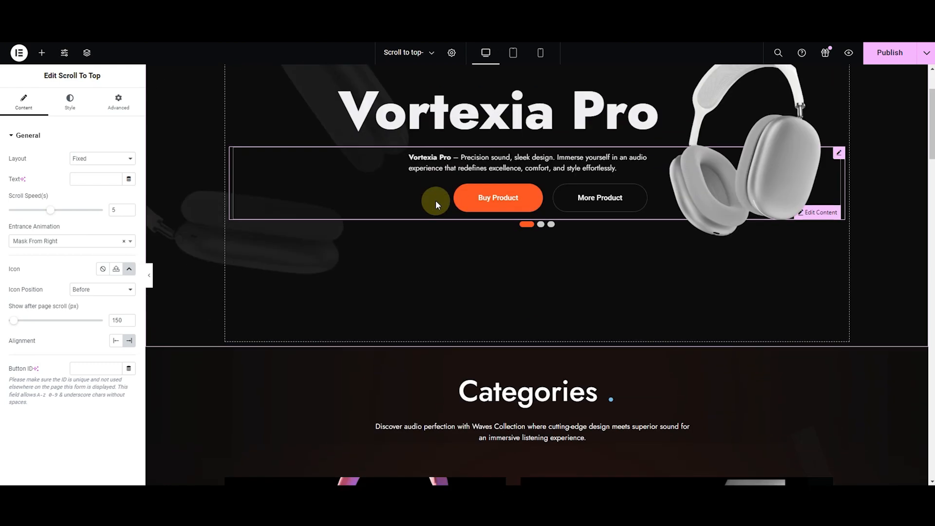
scroll(475, 253, down, 3)
click(98, 242)
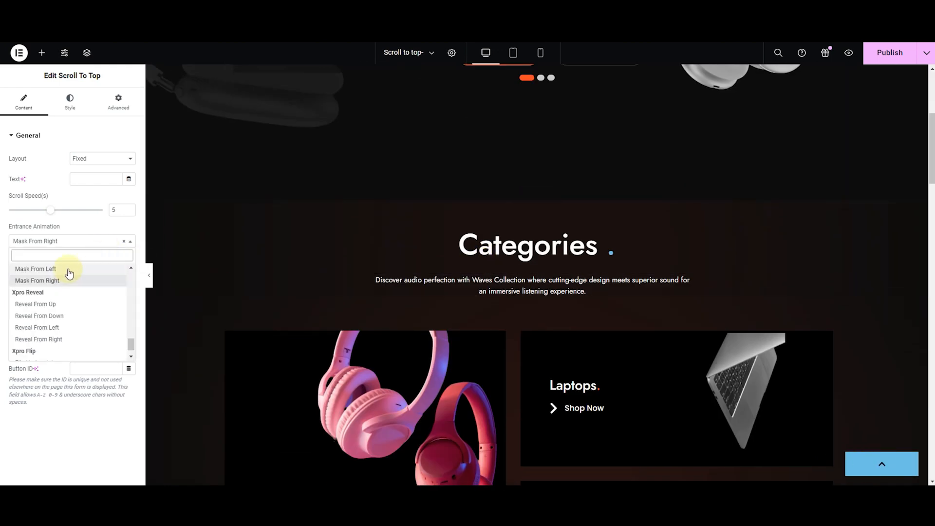
click(68, 268)
scroll(352, 255, down, 4)
scroll(345, 258, up, 3)
Set the Scroll To Top button's entrance animation to Flip Vertical.
click(98, 241)
scroll(63, 302, down, 2)
click(34, 353)
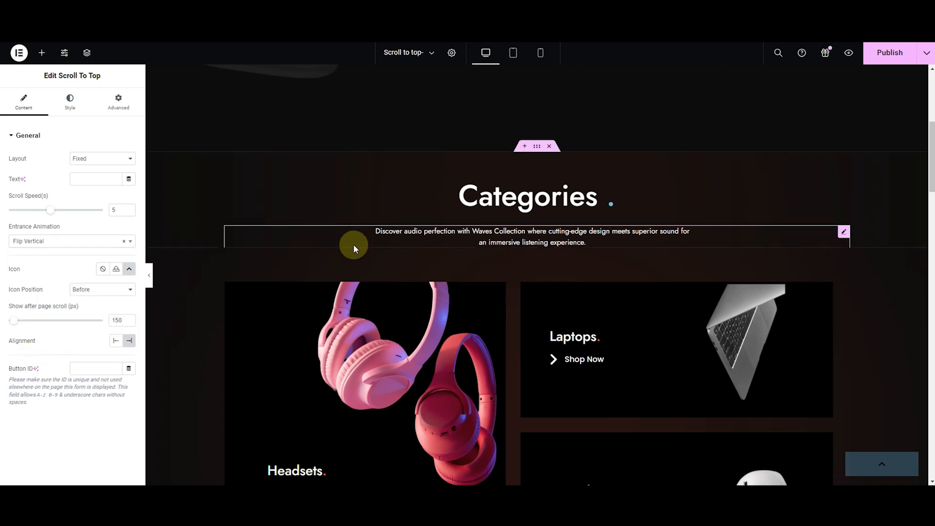
Preview the Flip Vertical entrance animation on the page and try Flip Horizontal for the floating button.
scroll(355, 242, down, 5)
scroll(354, 239, up, 4)
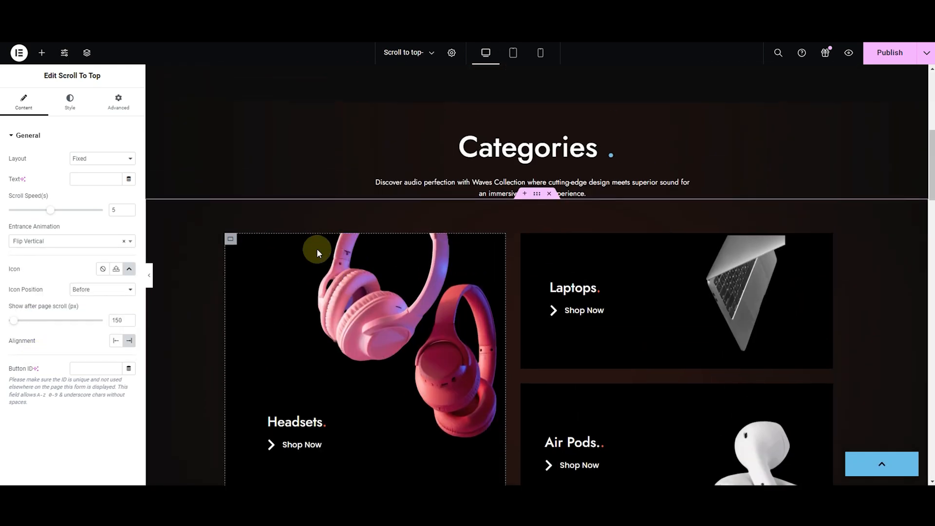
click(73, 242)
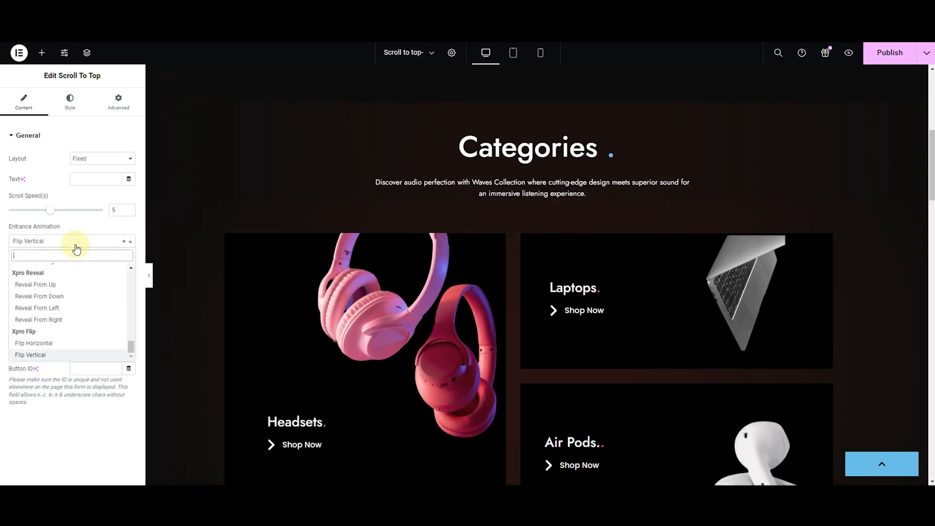
click(34, 343)
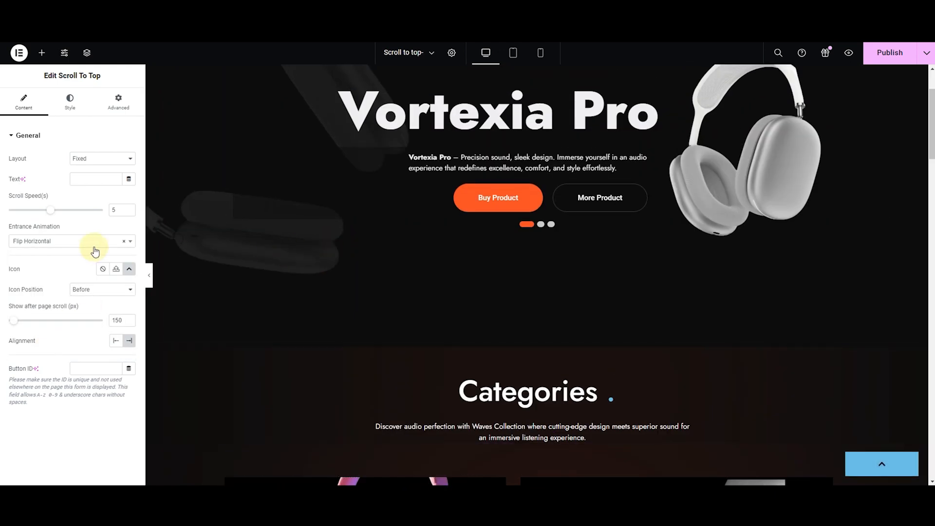
Set the Scroll To Top button's entrance animation to Fade In and preview it on the page.
click(94, 242)
scroll(65, 277, up, 15)
scroll(70, 288, up, 3)
click(71, 291)
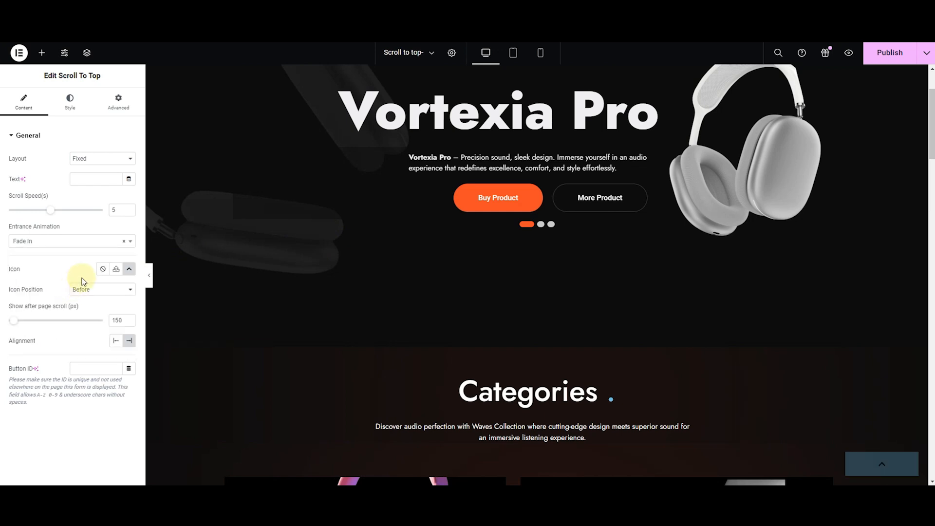
scroll(292, 292, down, 4)
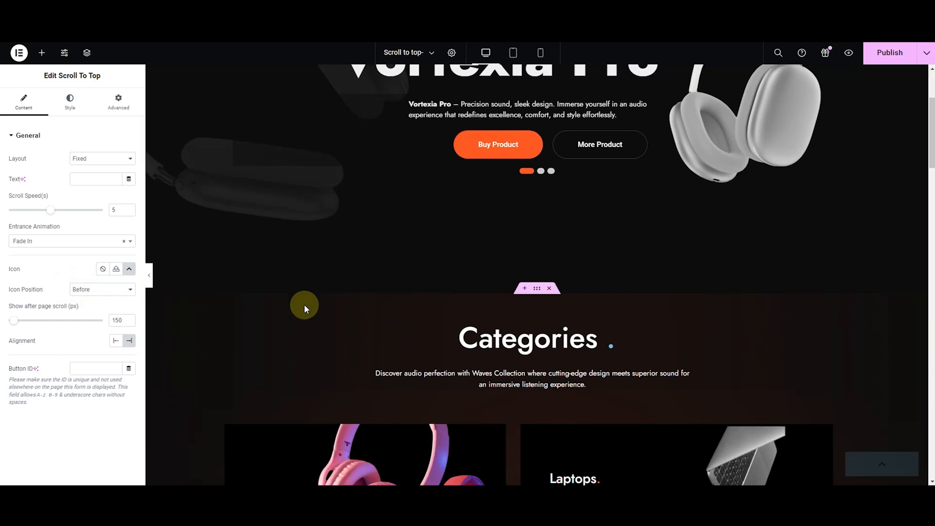
scroll(292, 341, up, 2)
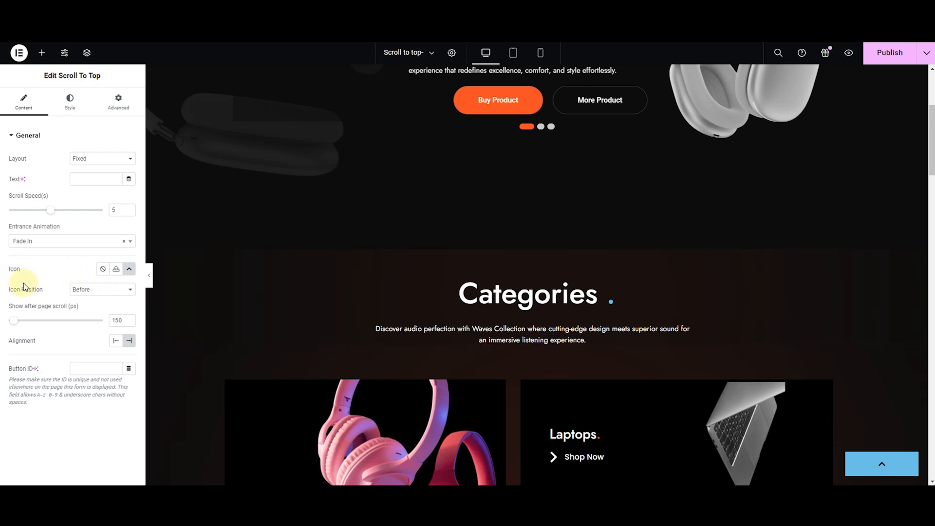
Browse the full icon library for the button icon and insert the recommended chevron icon.
click(127, 272)
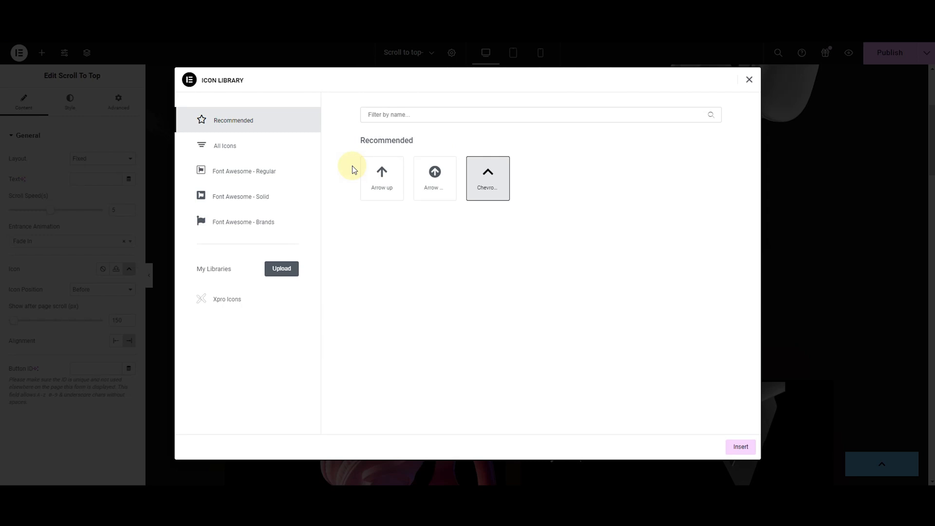
click(280, 152)
scroll(371, 251, down, 5)
scroll(370, 250, down, 5)
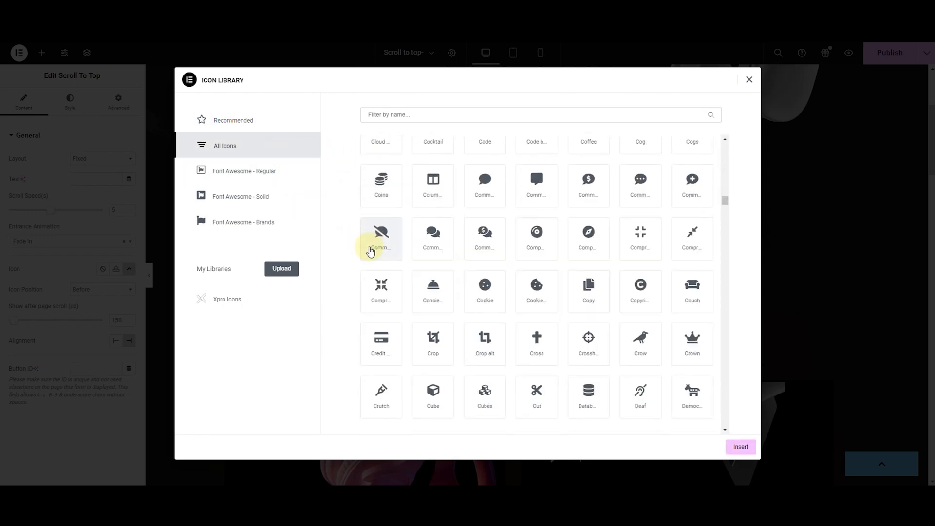
scroll(370, 251, up, 5)
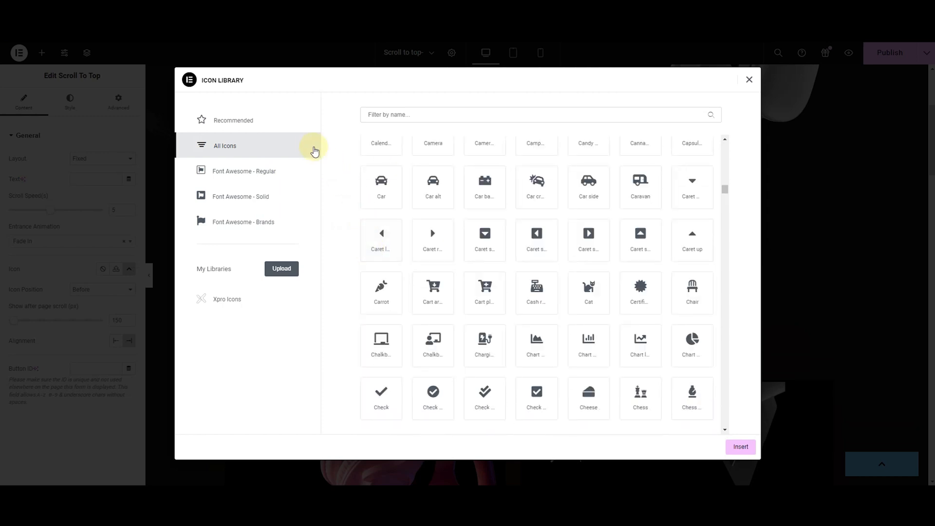
click(259, 130)
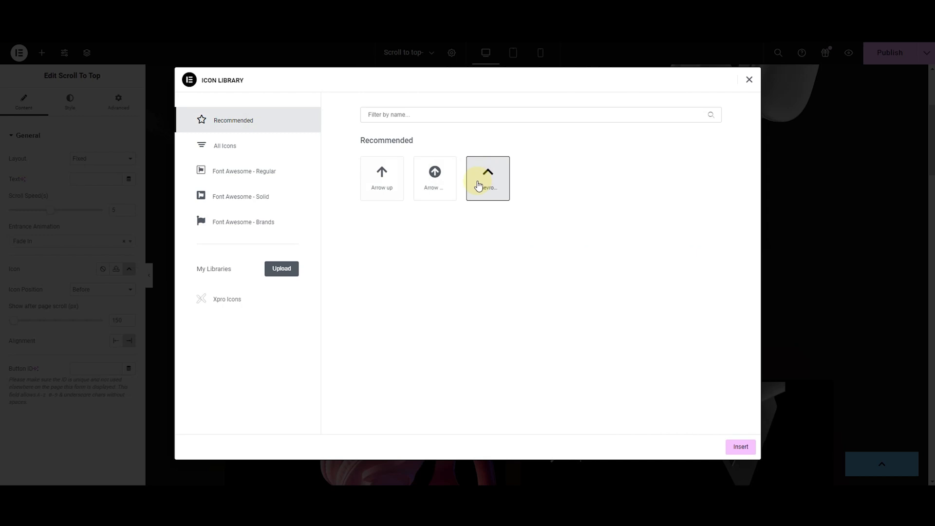
click(740, 447)
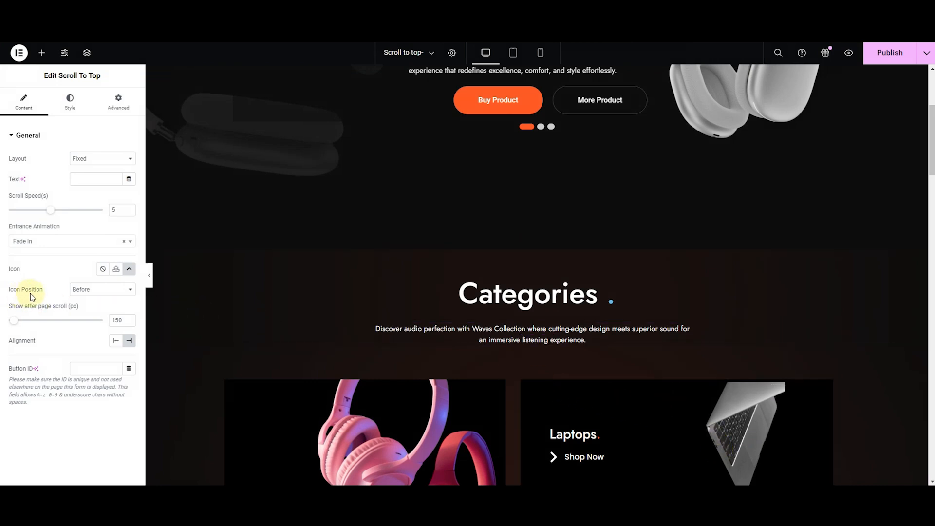
Set the button text to "Back To Top" and preview the labelled button on the page.
click(98, 291)
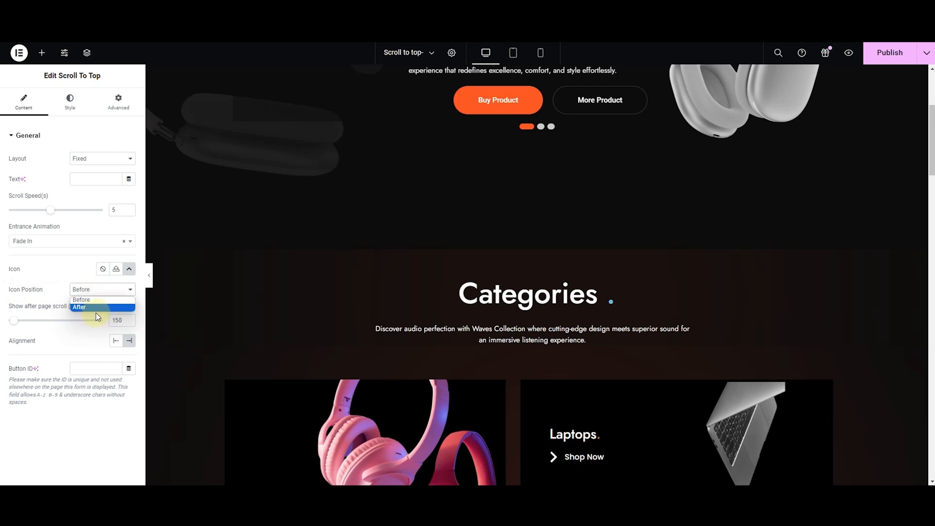
click(95, 184)
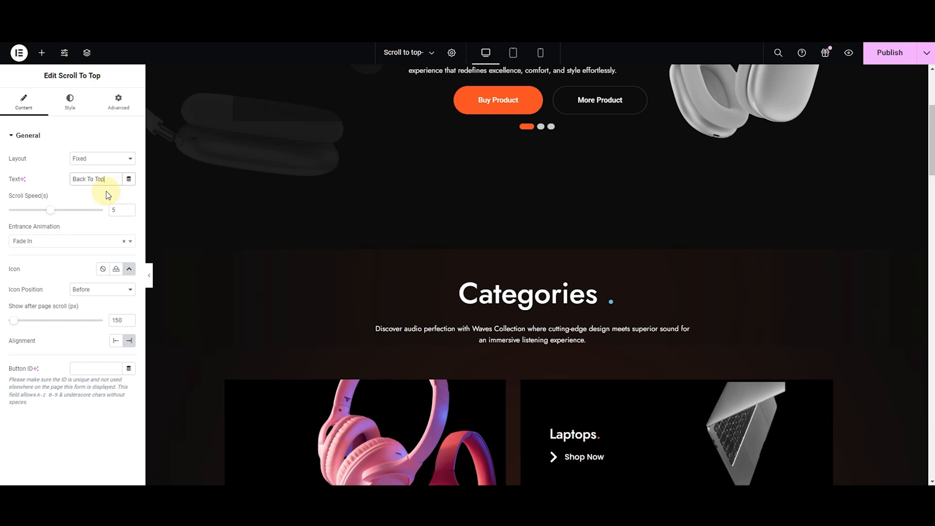
scroll(399, 270, down, 2)
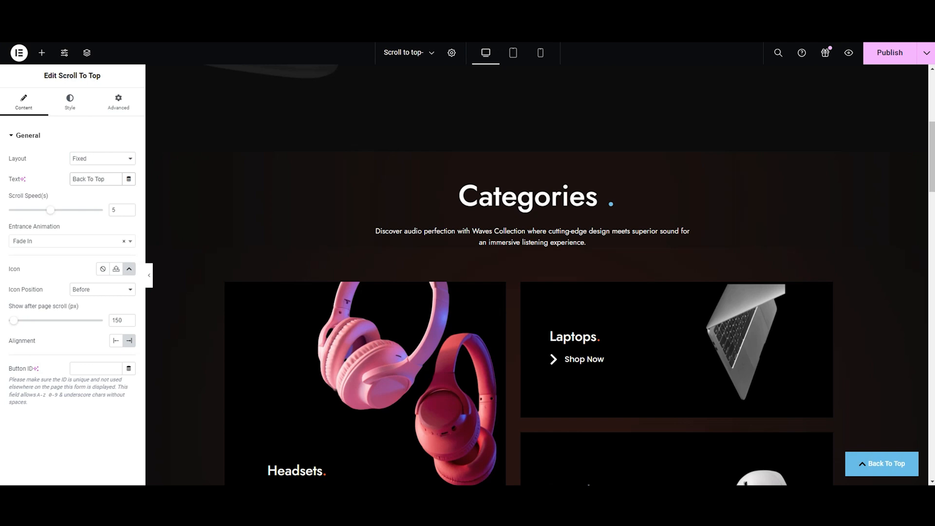
Try the After icon position on the button, preview it, and restore the position to Before.
click(101, 293)
click(99, 307)
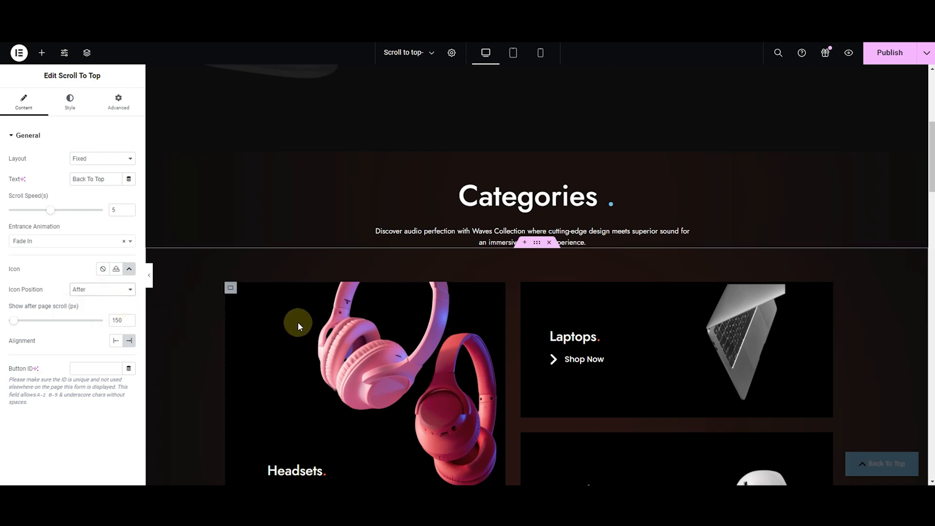
scroll(766, 408, down, 2)
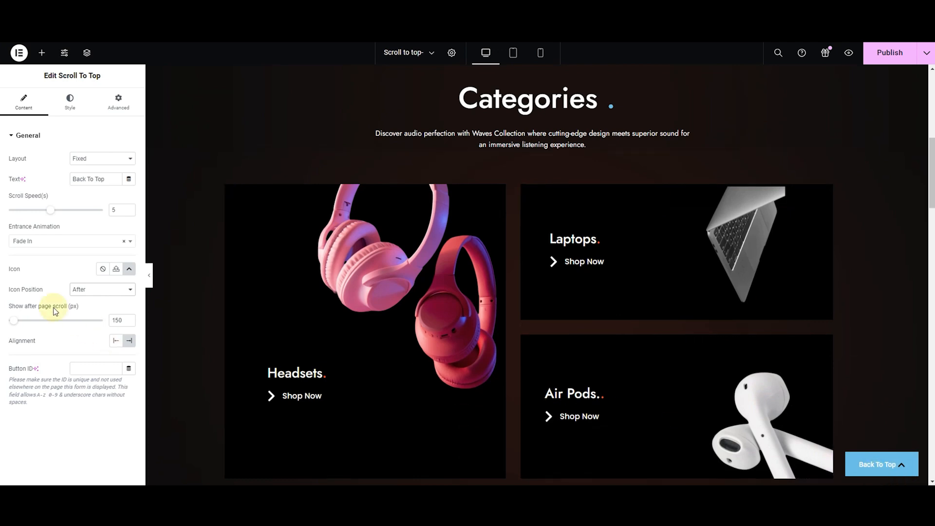
click(93, 294)
click(92, 301)
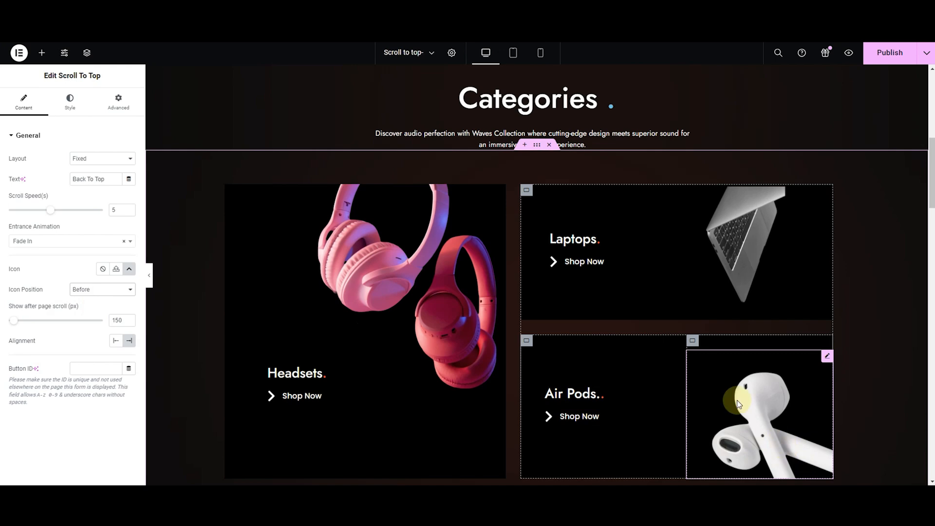
Test the Back To Top button and set it to show after 10 px of page scroll.
scroll(738, 403, down, 3)
click(890, 465)
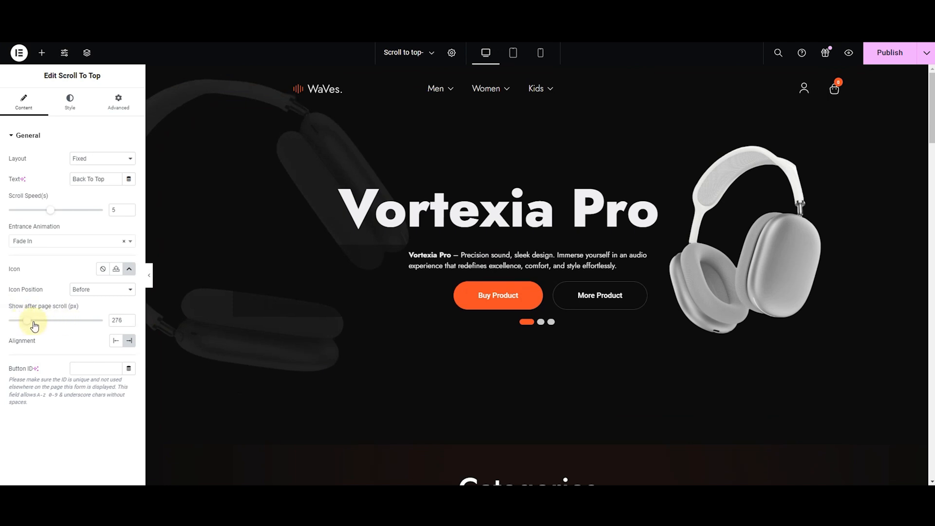
click(124, 323)
drag(123, 322, 94, 316)
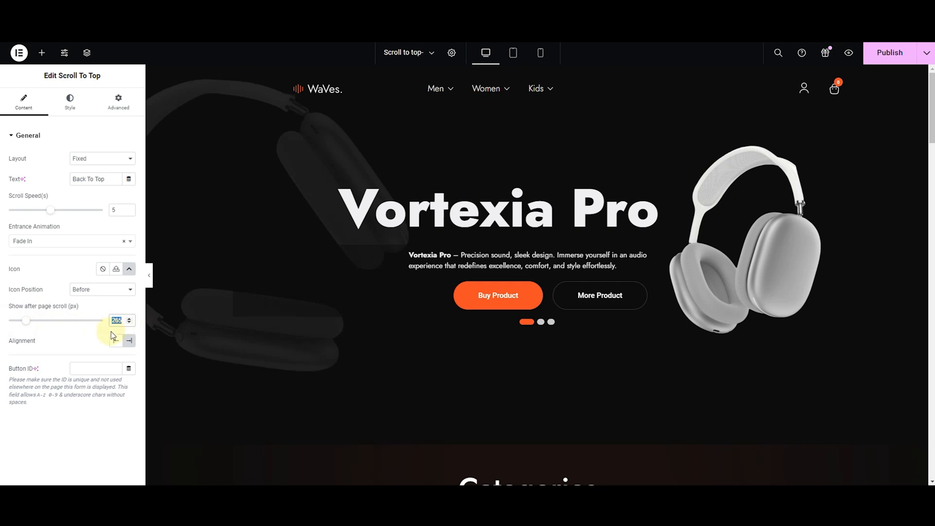
text(10)
scroll(441, 195, down, 2)
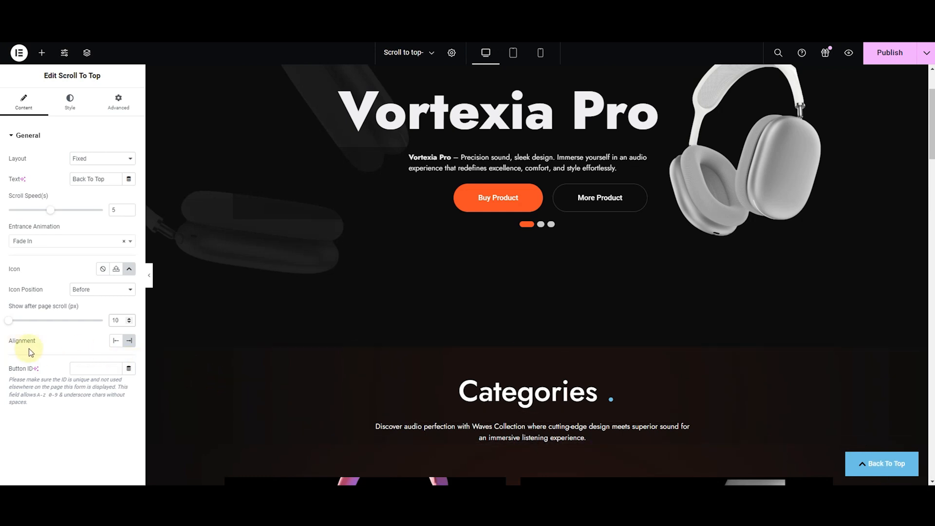
Try left alignment for the Back To Top button, preview it, and restore right alignment.
click(116, 340)
scroll(230, 343, down, 2)
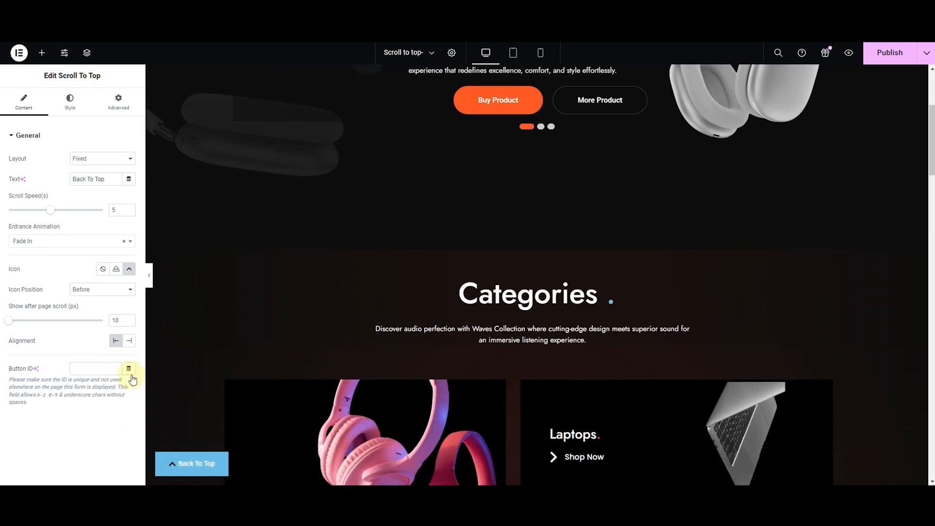
click(128, 342)
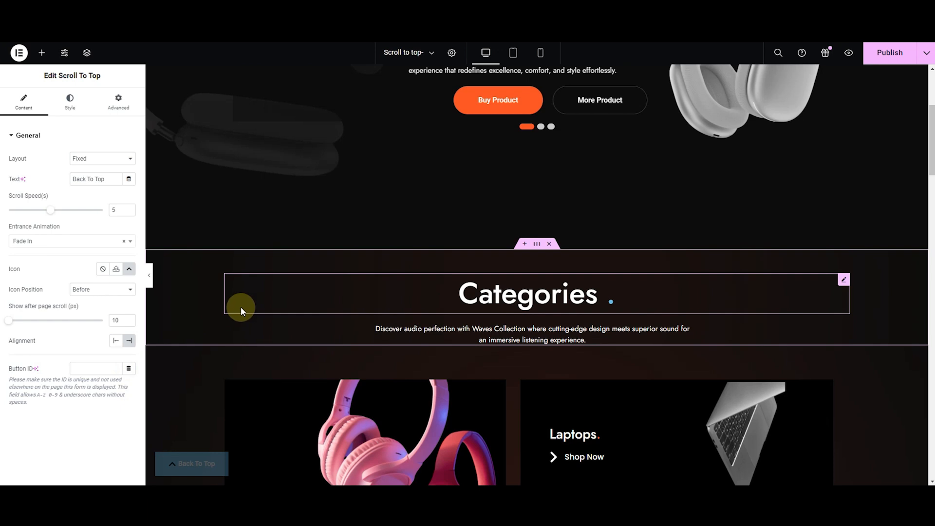
Test the right-aligned Back To Top button from the Categories section of the page.
scroll(241, 306, down, 2)
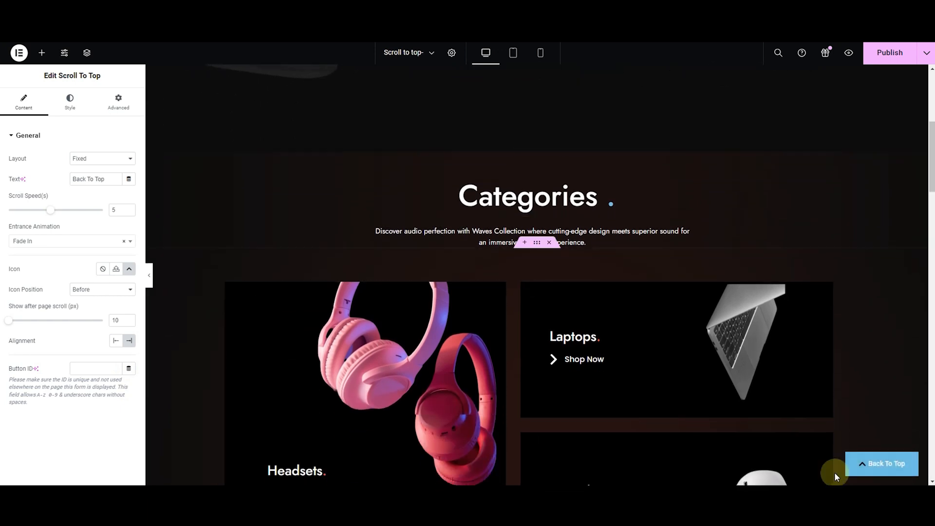
click(875, 472)
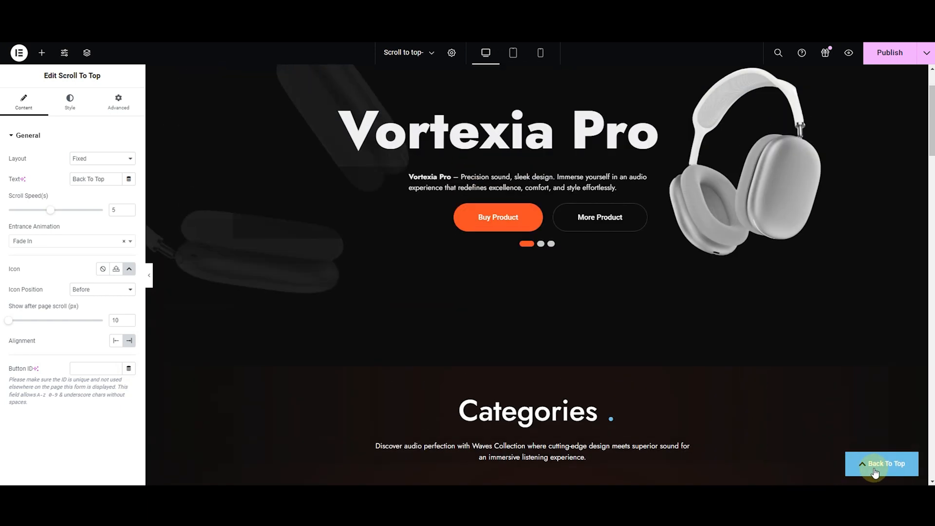
scroll(491, 433, down, 2)
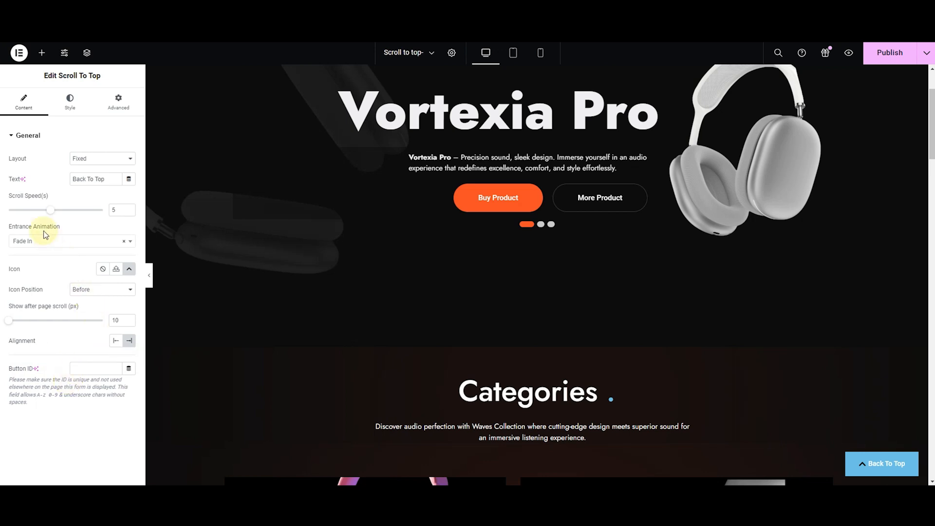
In the widget's general style settings, set the button's width to about 199 and its height to about 63.
click(17, 140)
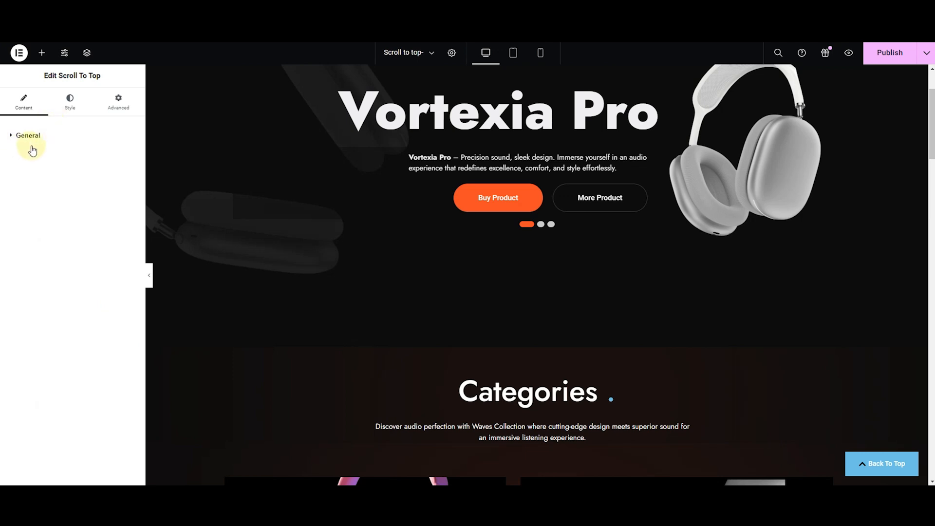
click(68, 103)
click(42, 136)
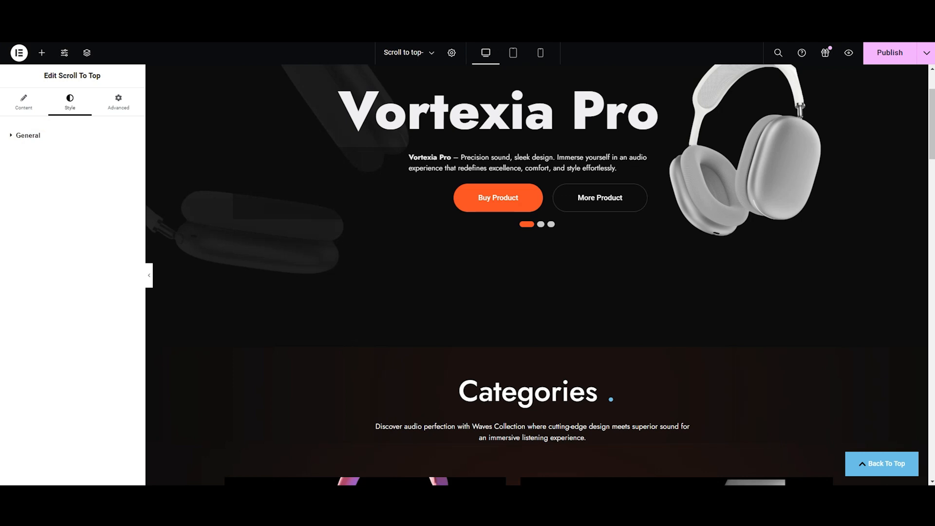
click(40, 145)
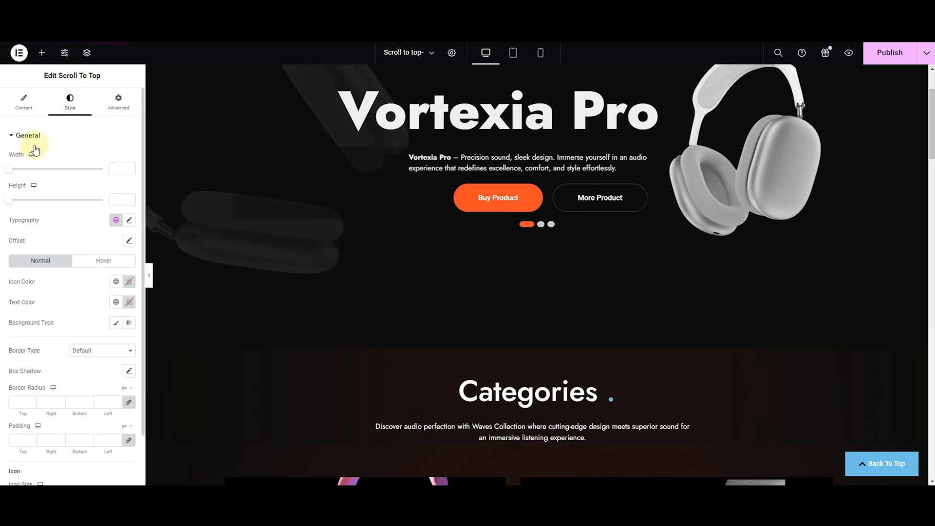
drag(10, 170, 46, 172)
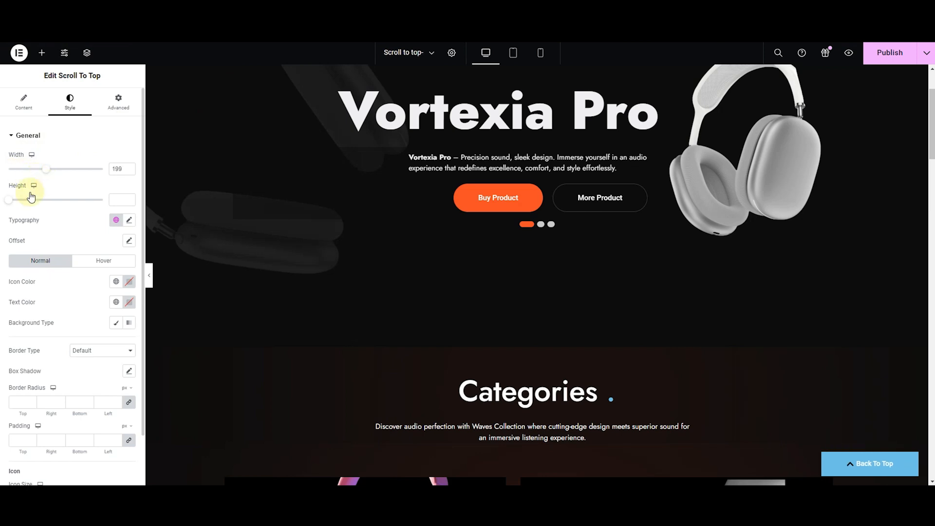
drag(7, 204, 37, 211)
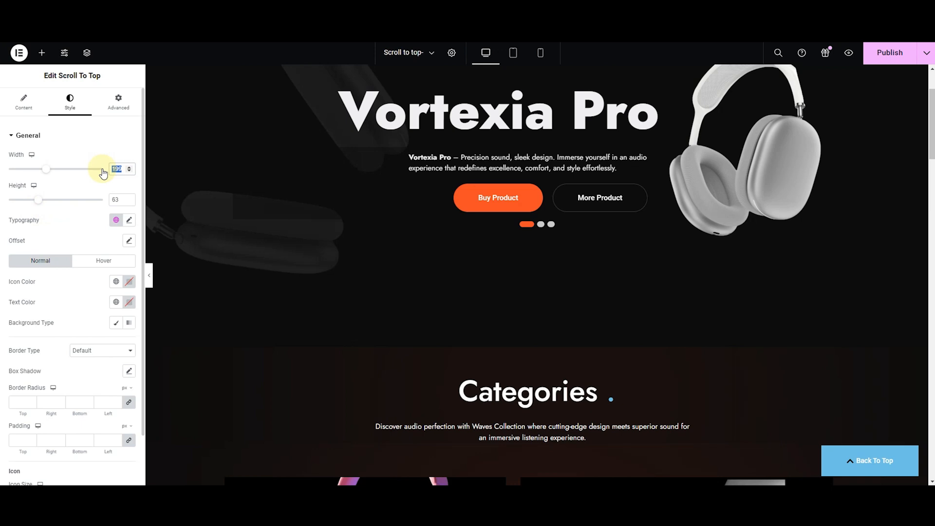
Try a button width of 80 and set the final width to 150.
key(BackSpace)
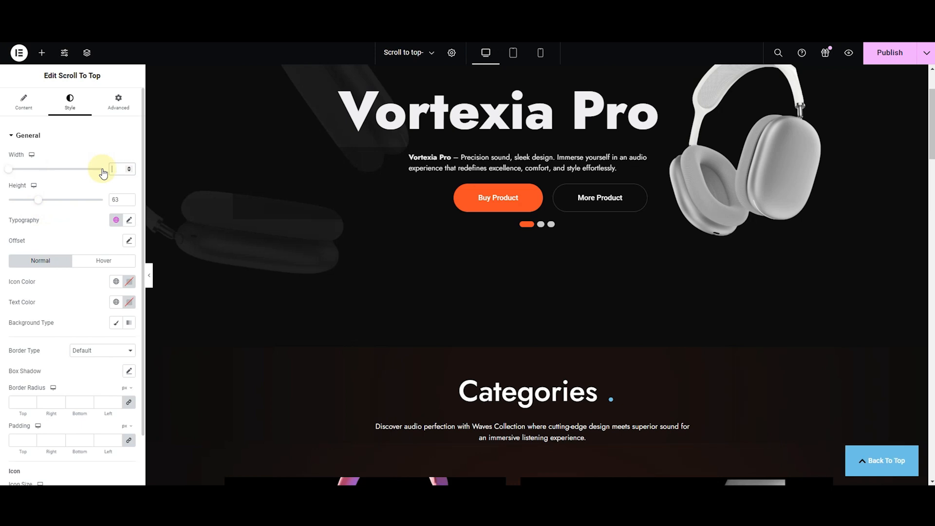
text(80)
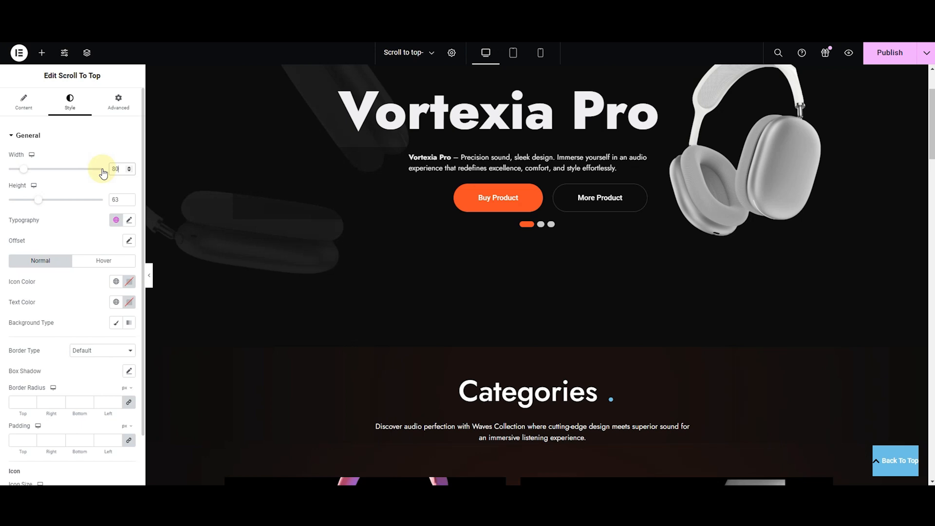
key(BackSpace)
key(BackSpace)
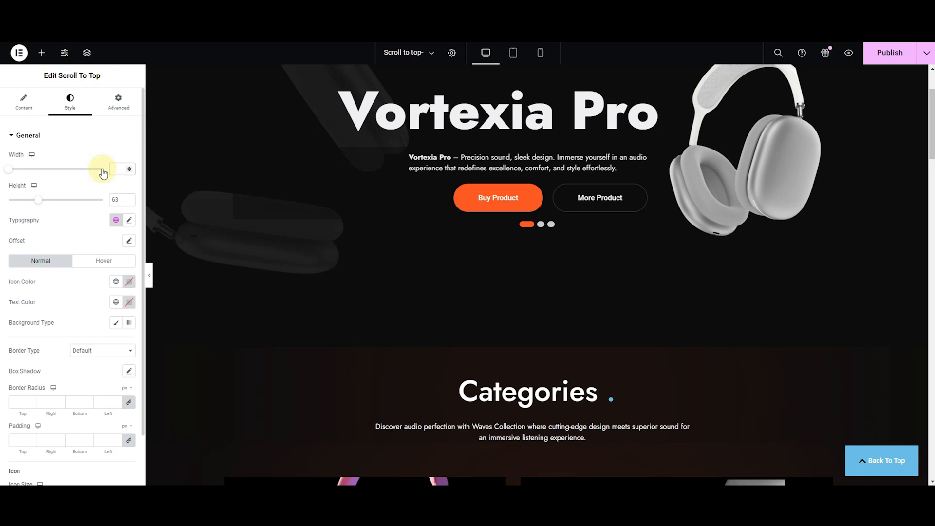
text(50)
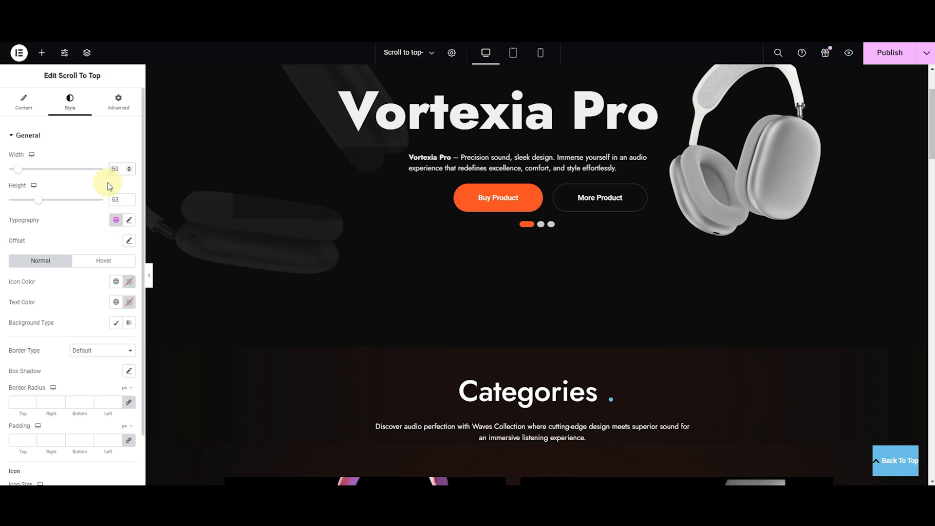
text(1)
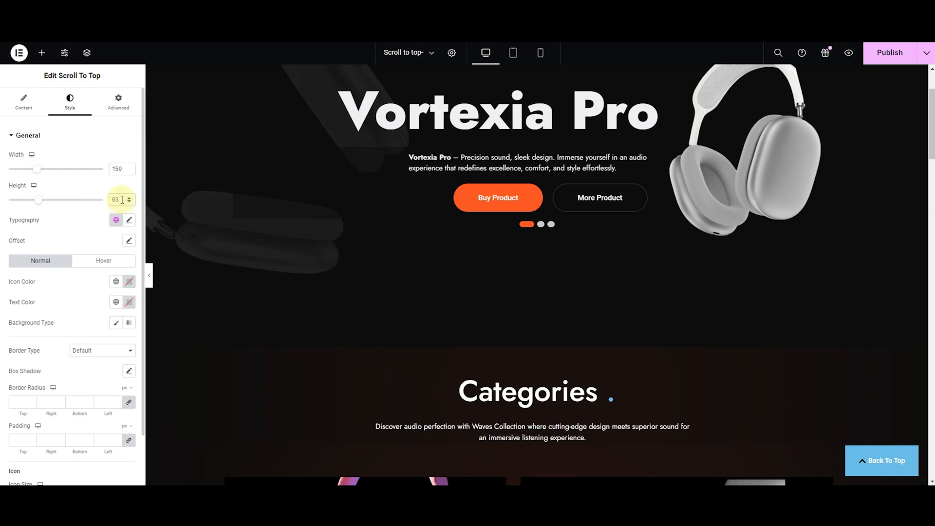
Set the Back To Top button's height to 50.
key(BackSpace)
key(BackSpace)
text(5)
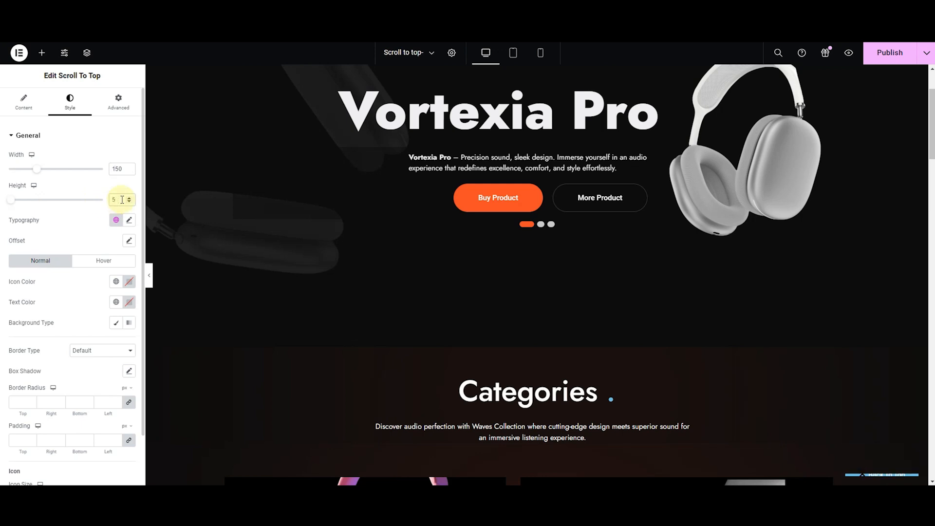
text(0)
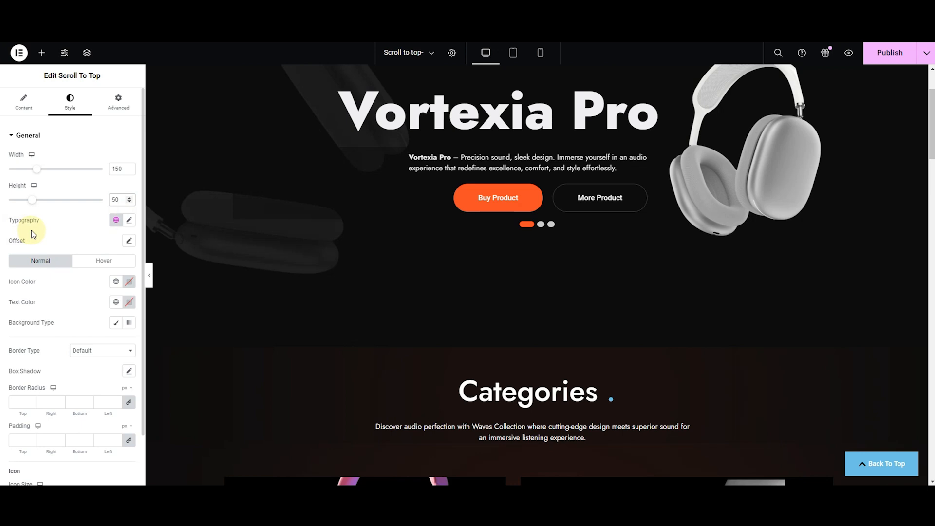
Open the button's typography settings and try the Roboto Flex font family.
click(130, 221)
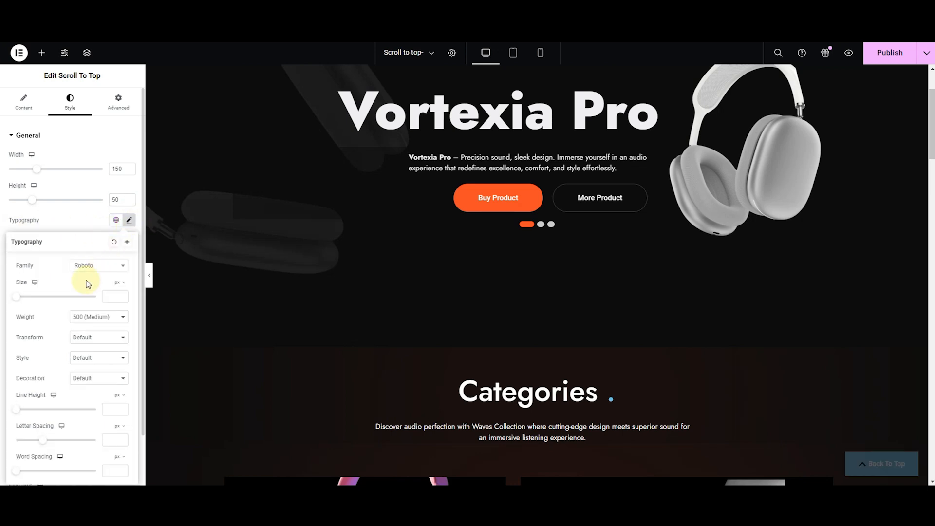
click(84, 267)
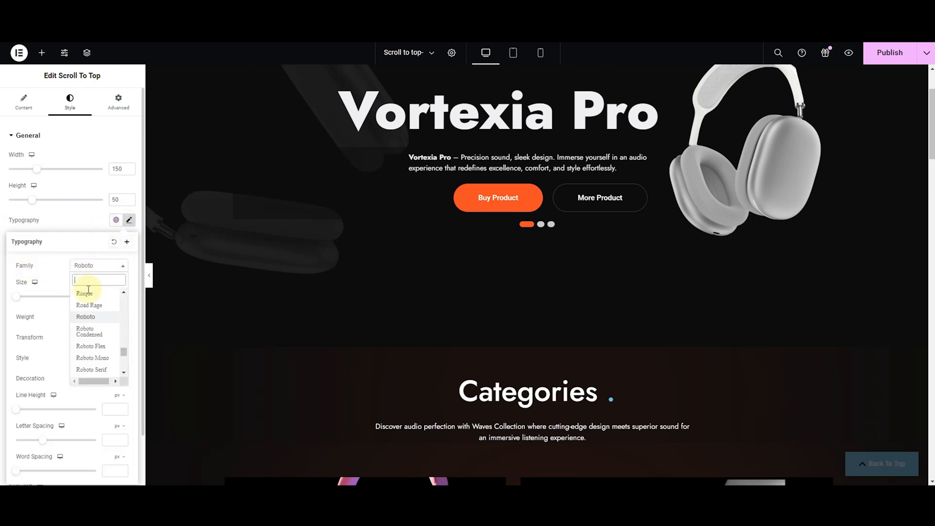
click(83, 352)
scroll(222, 326, down, 2)
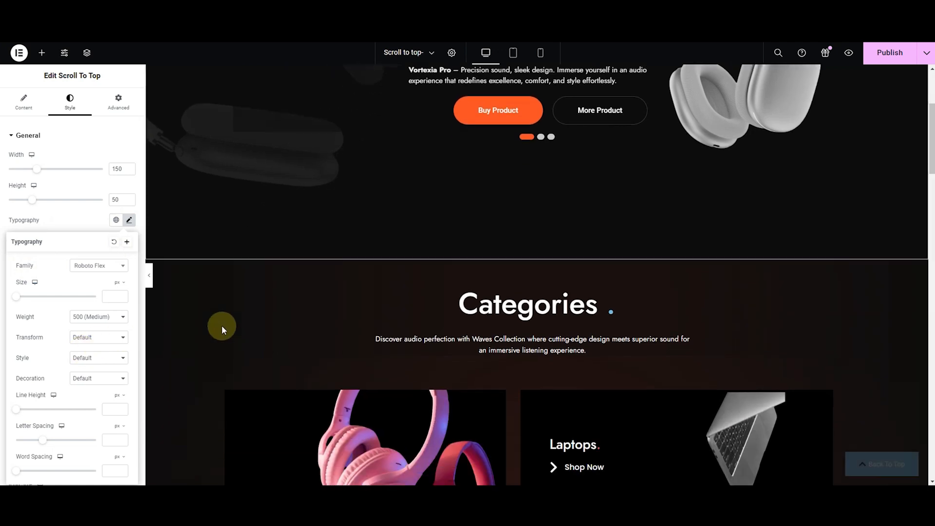
Try the system fonts Tahoma, Helvetica and Times New Roman for the button text.
click(97, 267)
scroll(93, 321, up, 10)
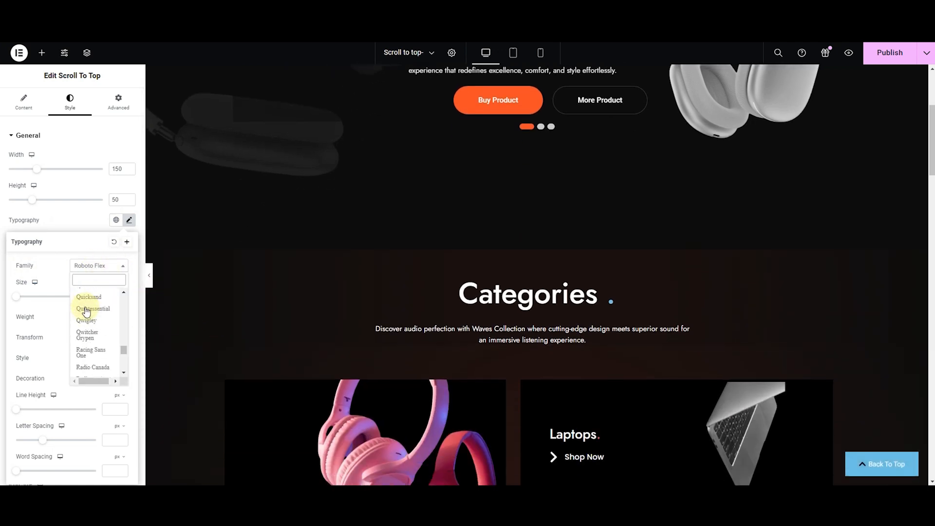
drag(119, 352, 120, 297)
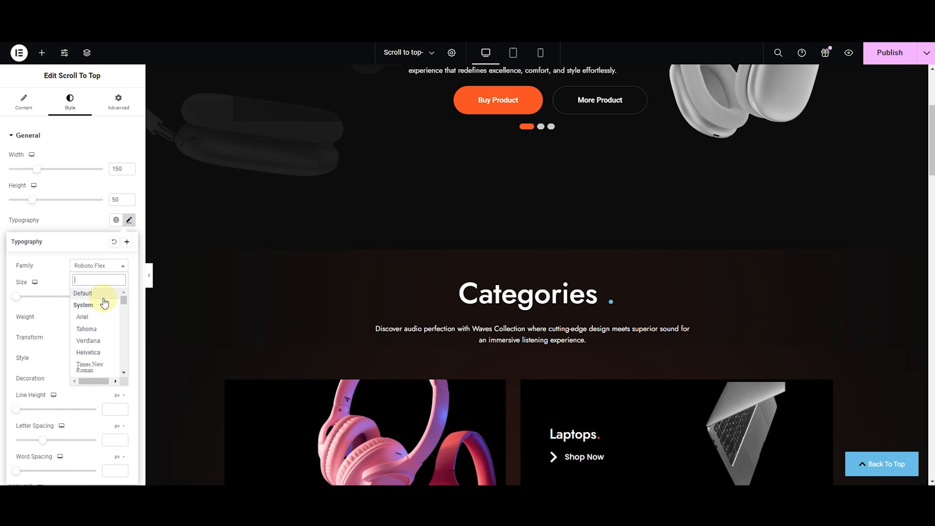
click(96, 331)
click(92, 268)
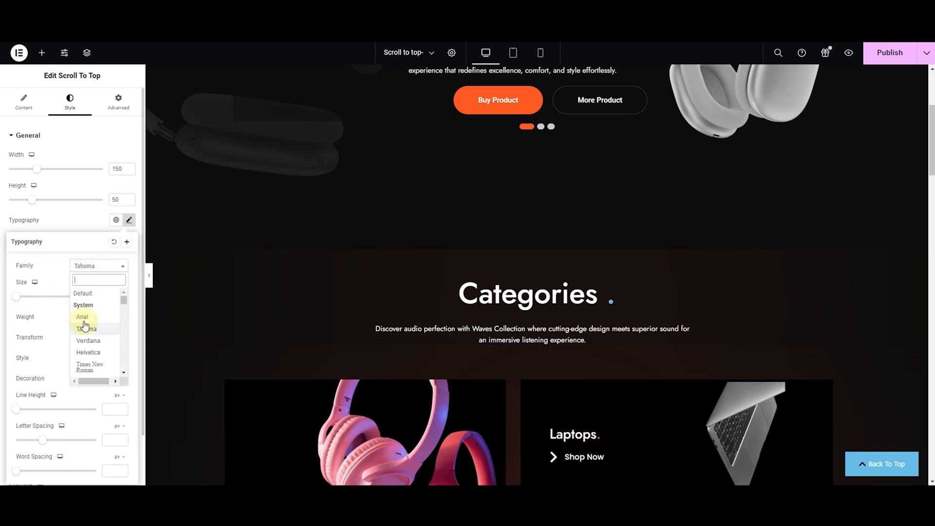
click(82, 361)
click(100, 267)
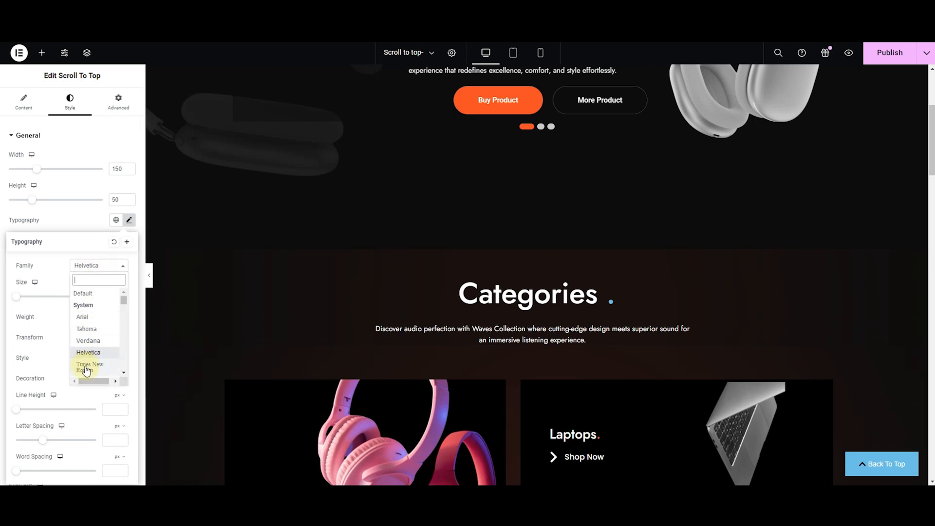
click(85, 372)
Set the button text's font family to ABeeZee and its size to 14 px.
click(94, 267)
scroll(88, 355, down, 3)
click(89, 319)
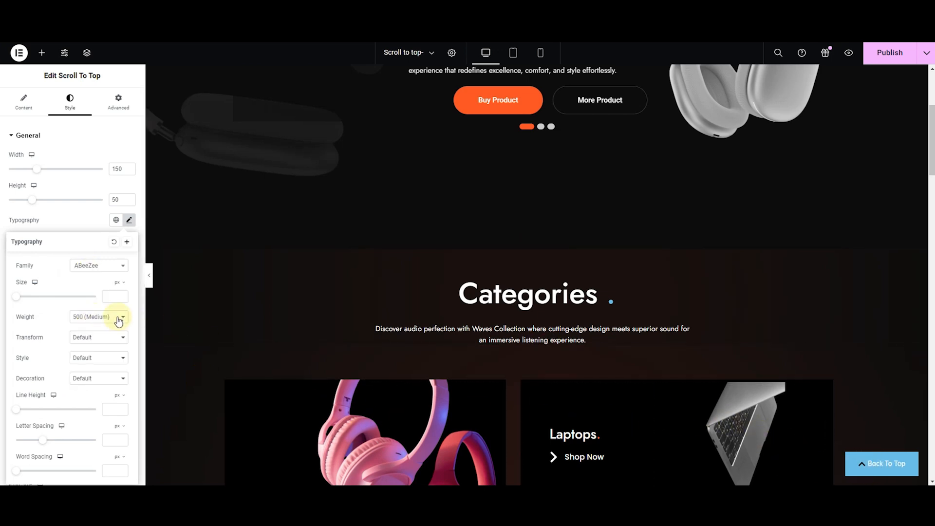
drag(19, 302, 22, 300)
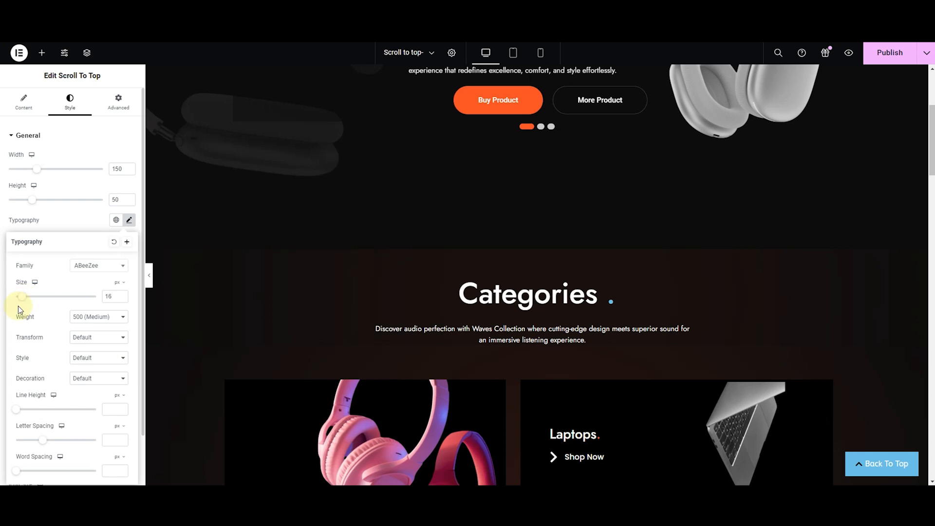
click(122, 299)
Try the 300 (Light) and 900 (Black) font weights on the button text and set the final weight to 600 (Semi Bold).
click(76, 317)
click(85, 329)
click(101, 320)
click(94, 345)
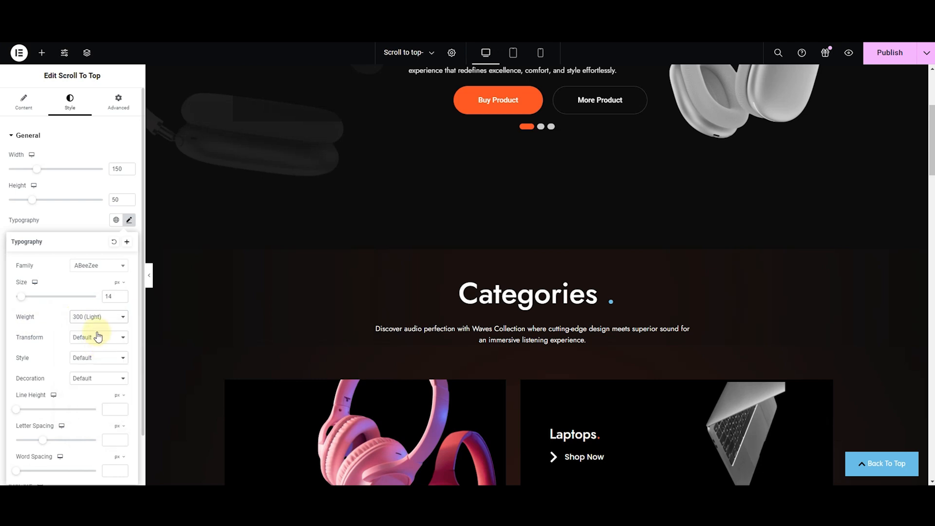
click(100, 320)
click(88, 396)
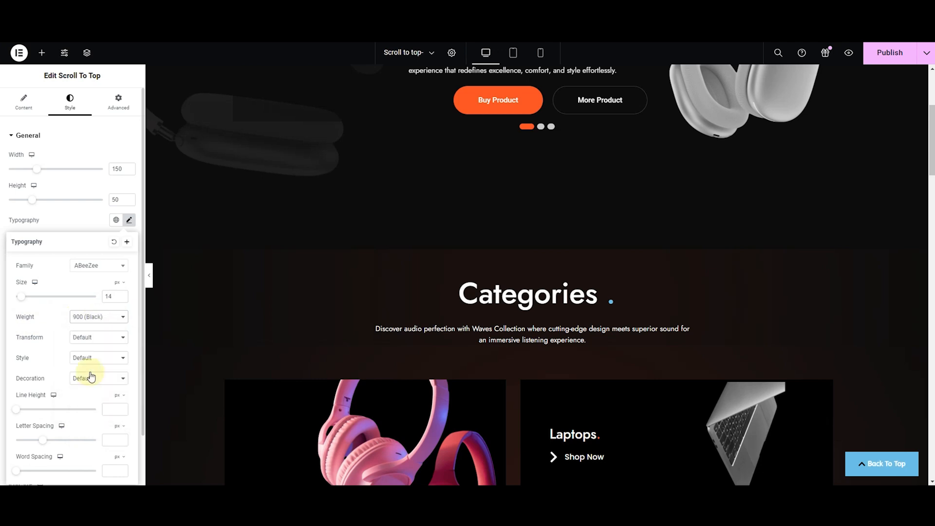
click(96, 316)
click(100, 371)
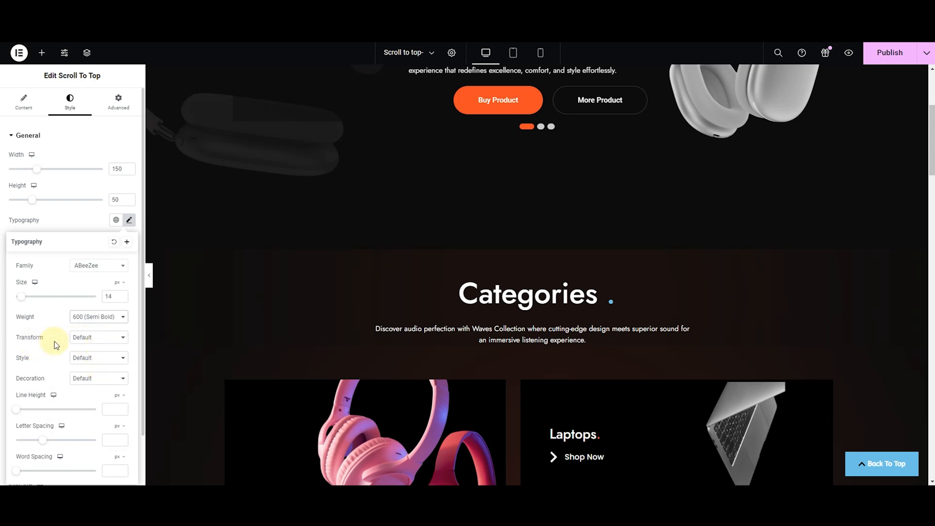
Try the Uppercase, Lowercase and Capitalize transforms on the button text and set the final transform to Normal.
click(73, 338)
click(85, 353)
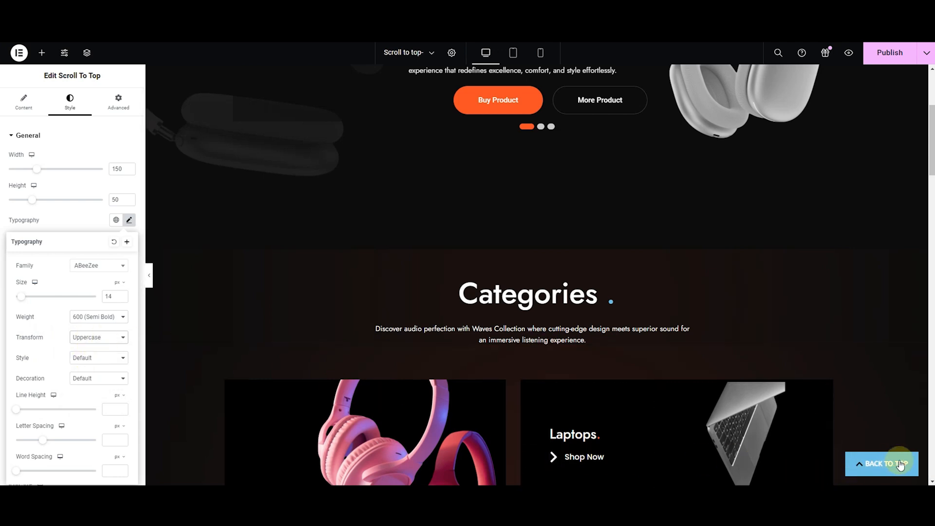
click(104, 343)
click(99, 363)
click(97, 338)
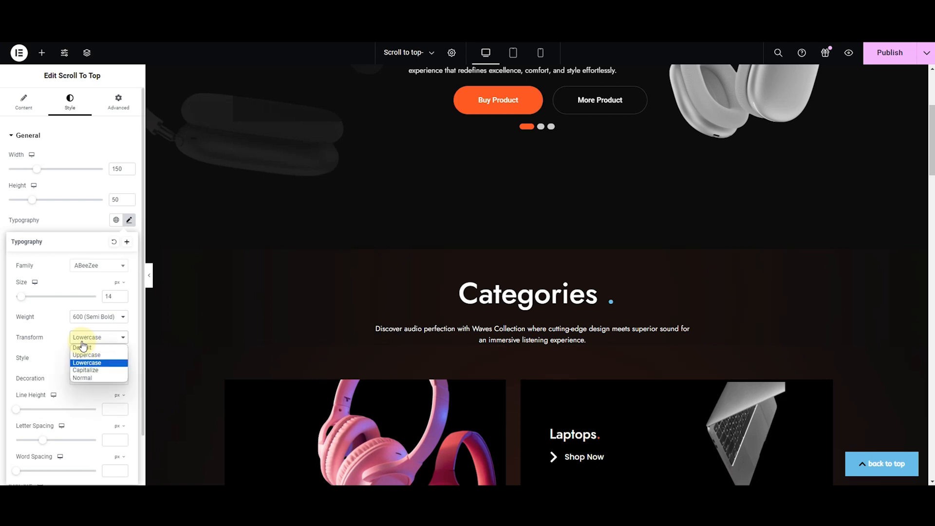
click(96, 373)
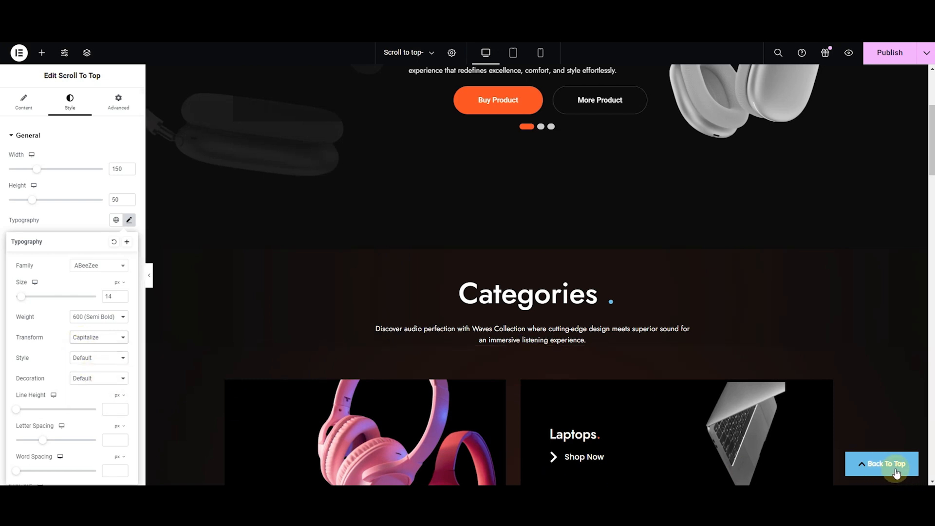
click(95, 337)
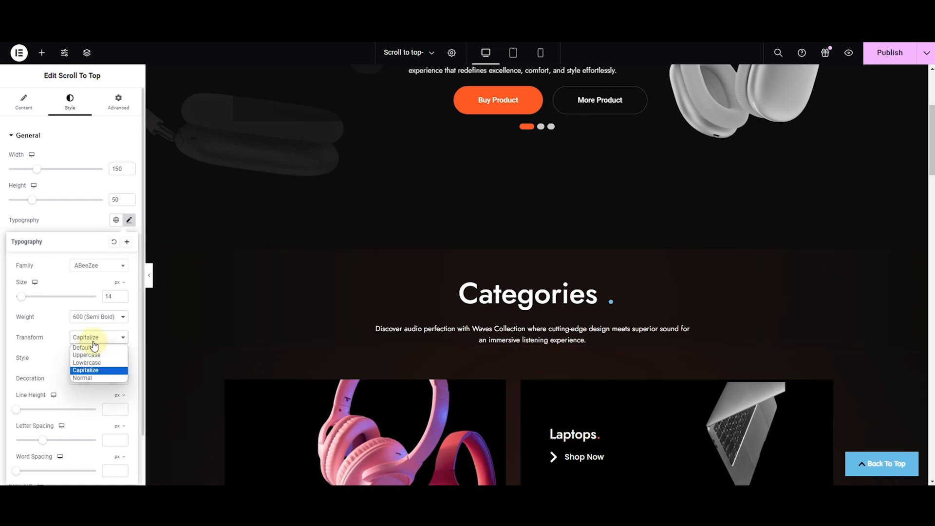
click(94, 380)
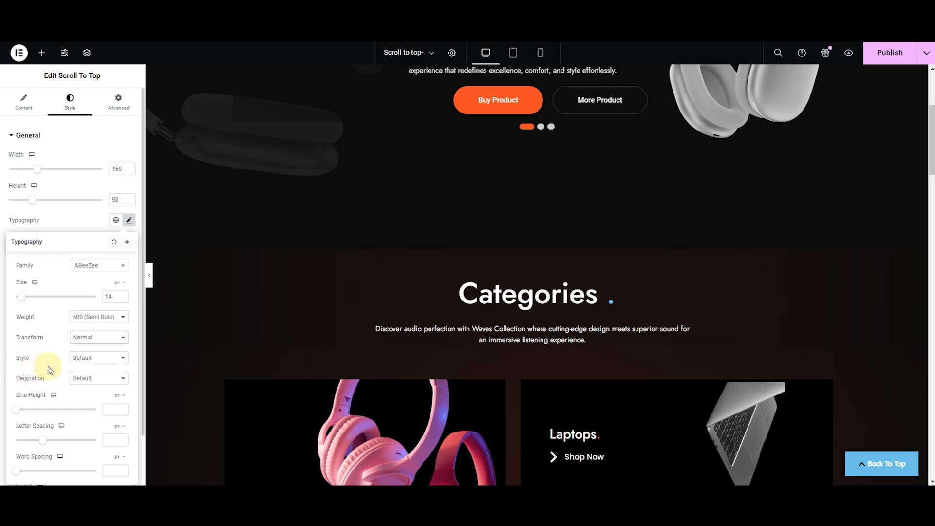
Try the Italic and Oblique font styles on the button text and set the final style to Normal.
click(92, 359)
click(85, 376)
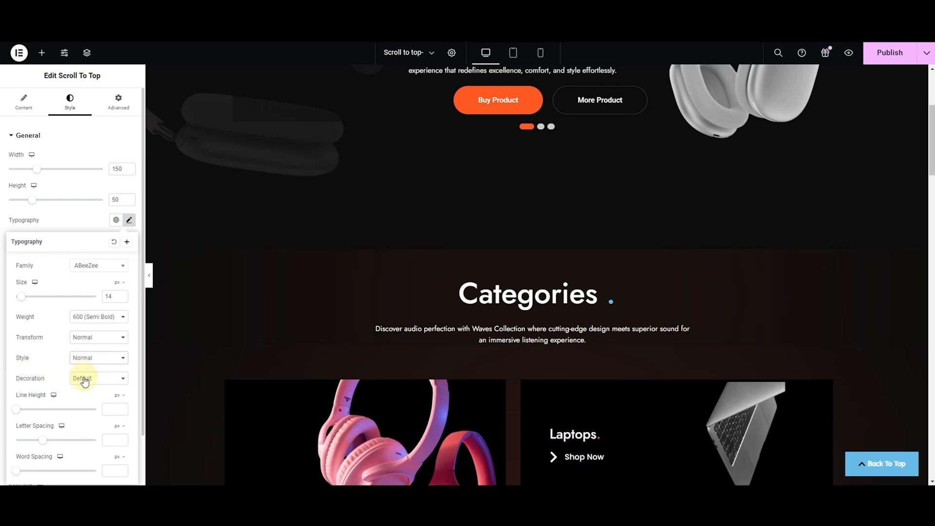
click(90, 360)
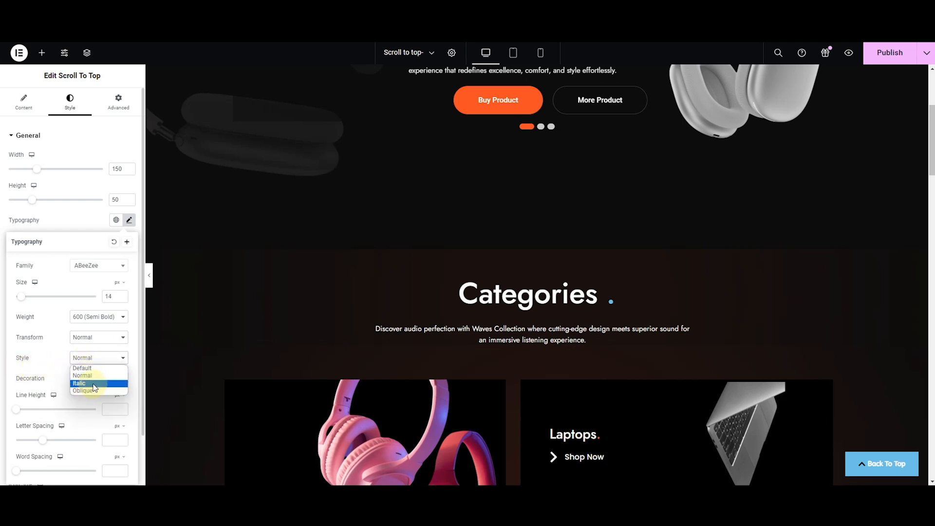
click(87, 384)
click(97, 360)
click(86, 385)
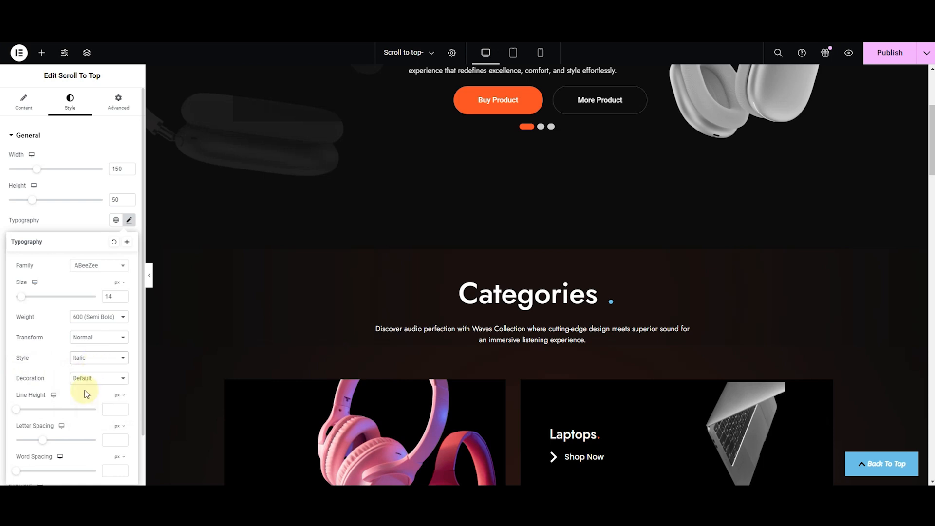
click(103, 364)
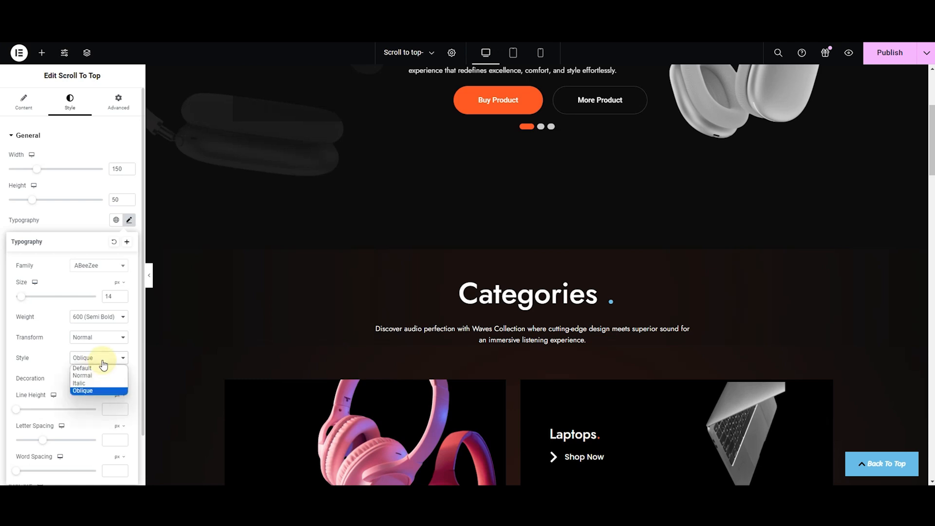
click(94, 375)
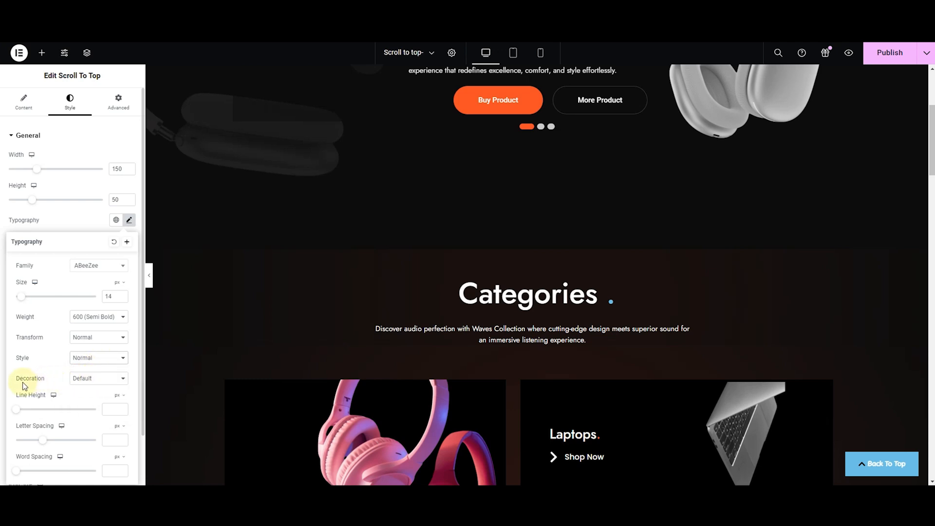
Try the Underline, Overline and Line Through decorations on the button text and restore the Default decoration.
click(83, 378)
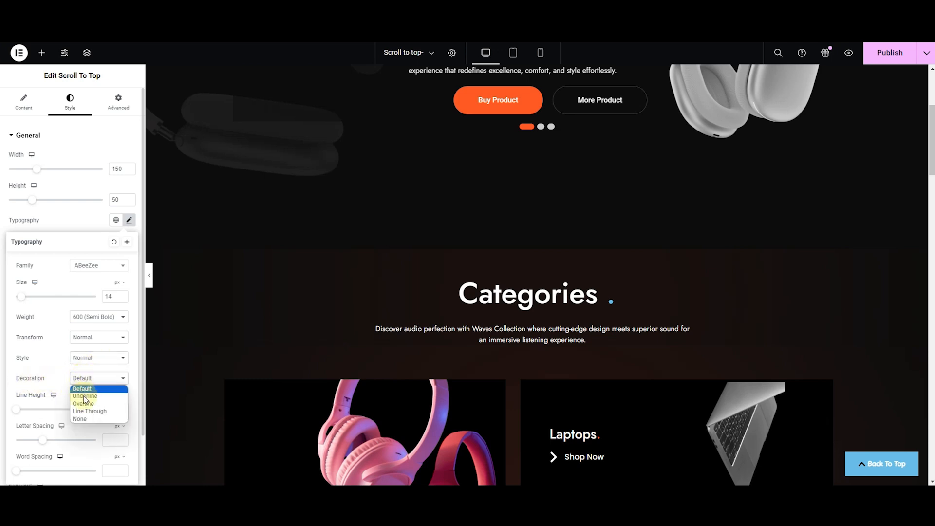
click(85, 399)
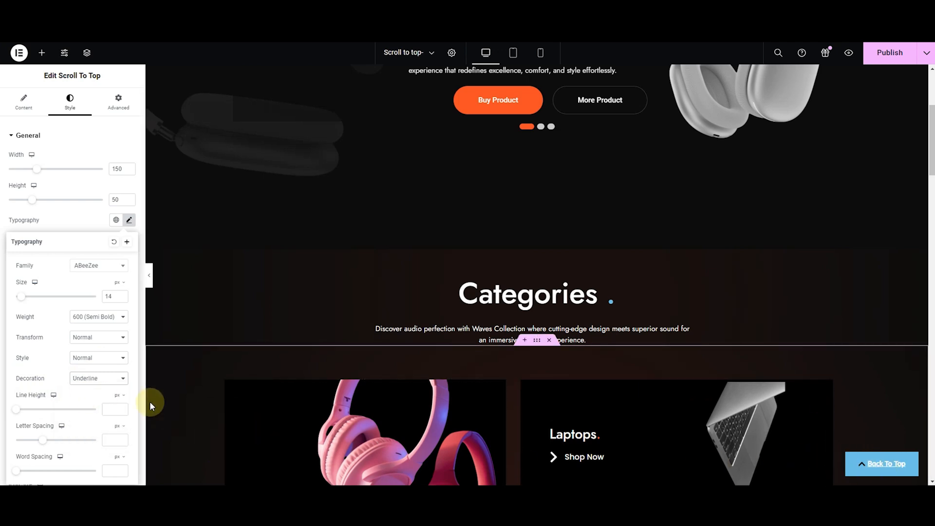
click(87, 381)
click(83, 404)
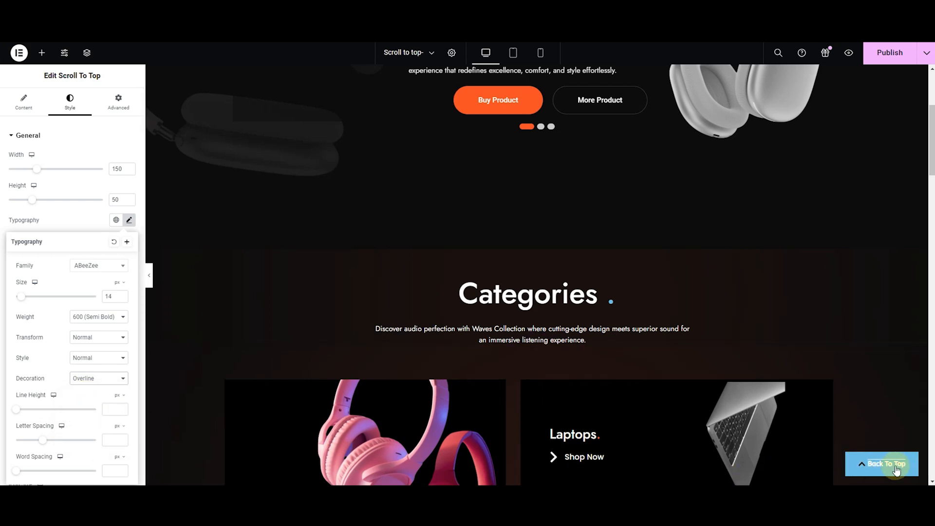
click(105, 382)
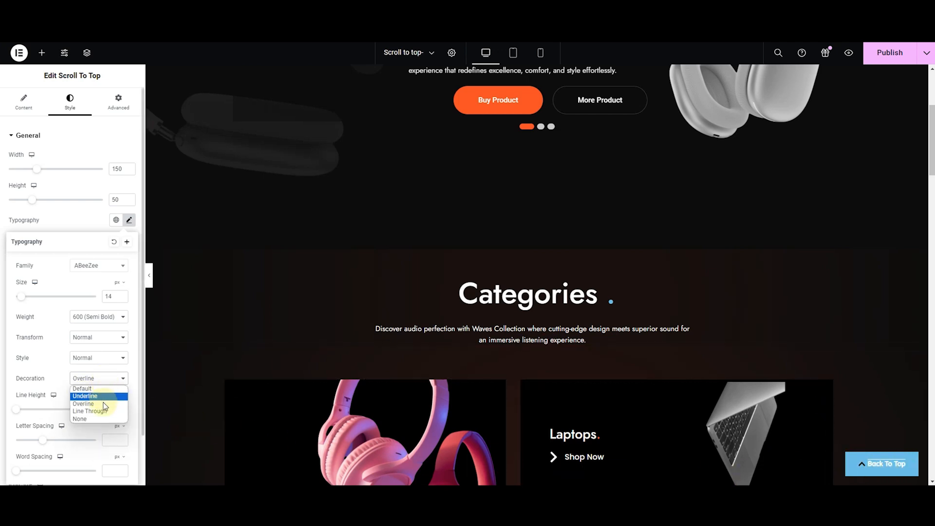
click(103, 414)
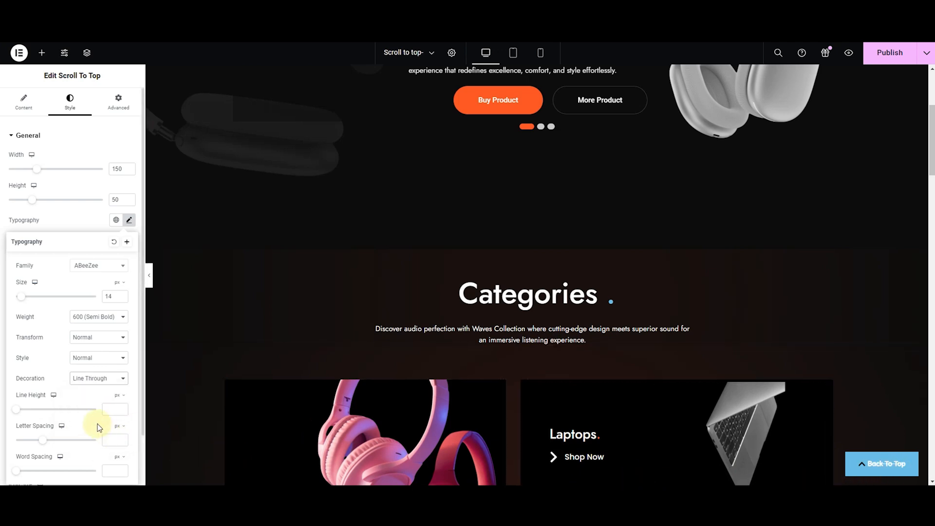
click(82, 382)
click(86, 389)
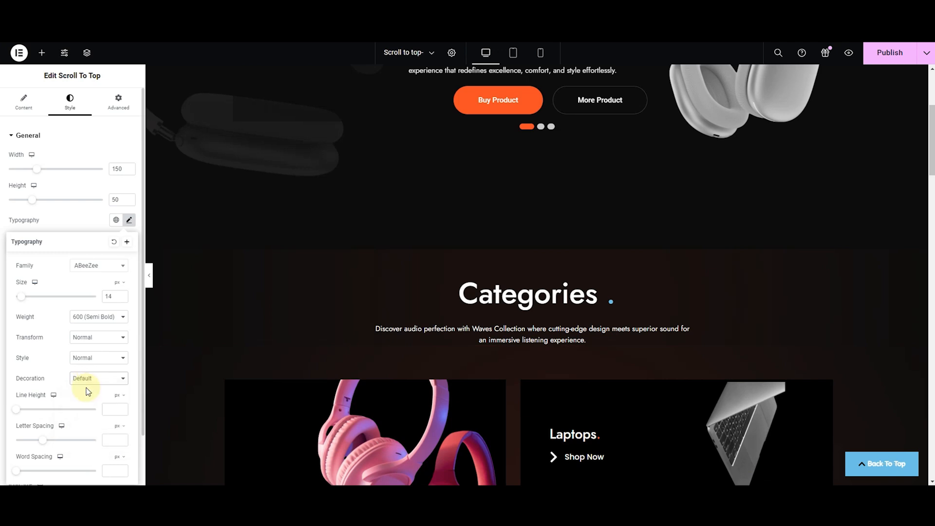
Set the button text's line height to about 54, letter spacing to 1 and word spacing to 0, and close the typography settings.
drag(15, 415, 39, 413)
drag(67, 425, 52, 444)
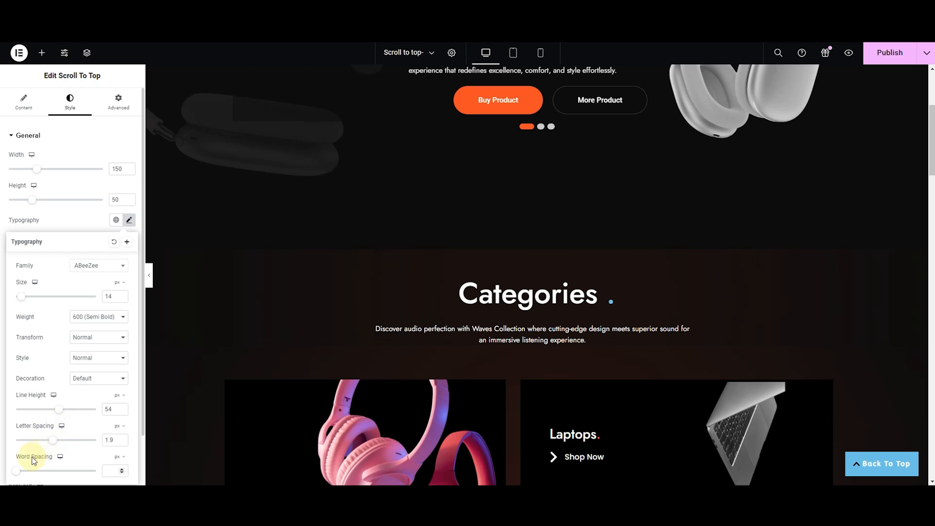
mouse_move(15, 471)
mouse_down()
mouse_move(25, 473)
mouse_move(16, 473)
mouse_up()
scroll(39, 460, down, 1)
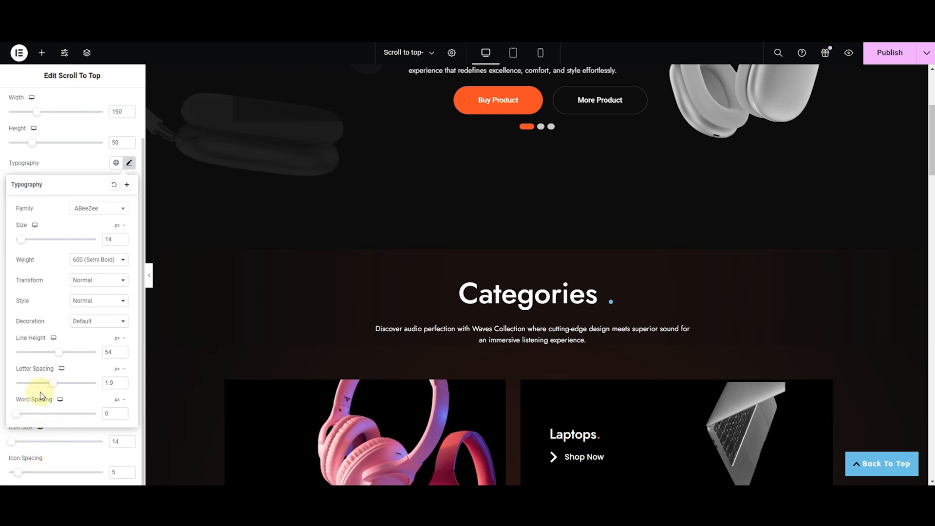
drag(53, 384, 50, 387)
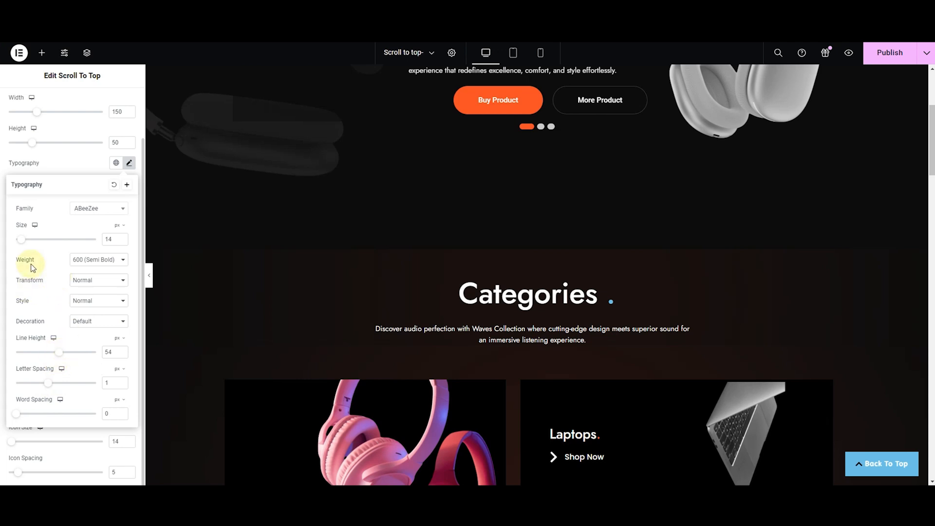
click(49, 174)
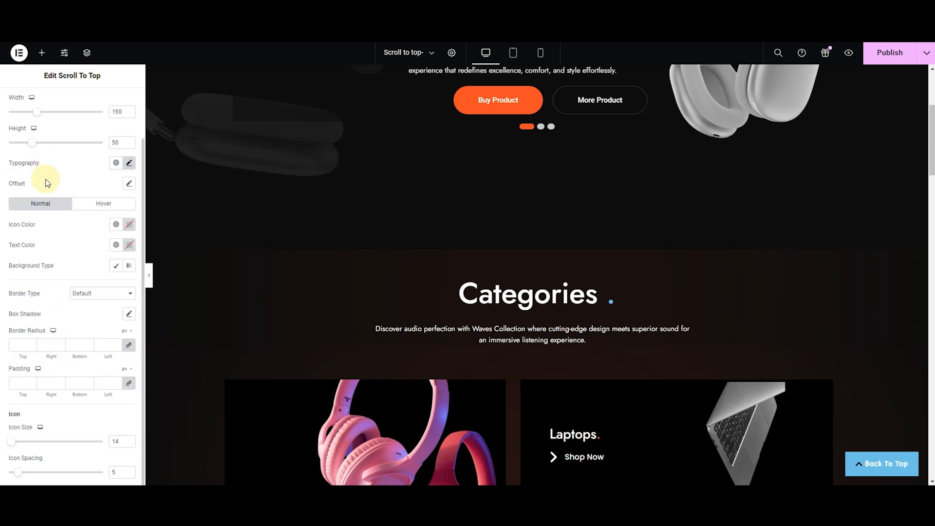
Try a left offset of 206 and a bottom offset of about 84 for the button.
click(129, 184)
mouse_move(25, 217)
mouse_down()
mouse_move(22, 229)
mouse_move(31, 228)
mouse_up()
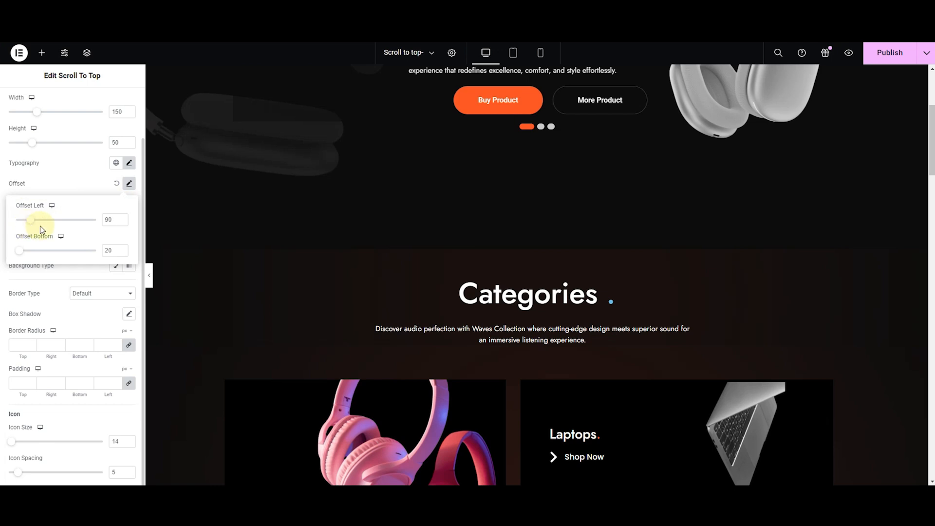
scroll(249, 233, down, 2)
drag(35, 222, 34, 257)
Set both the bottom offset and the left offset of the button to 20.
click(113, 252)
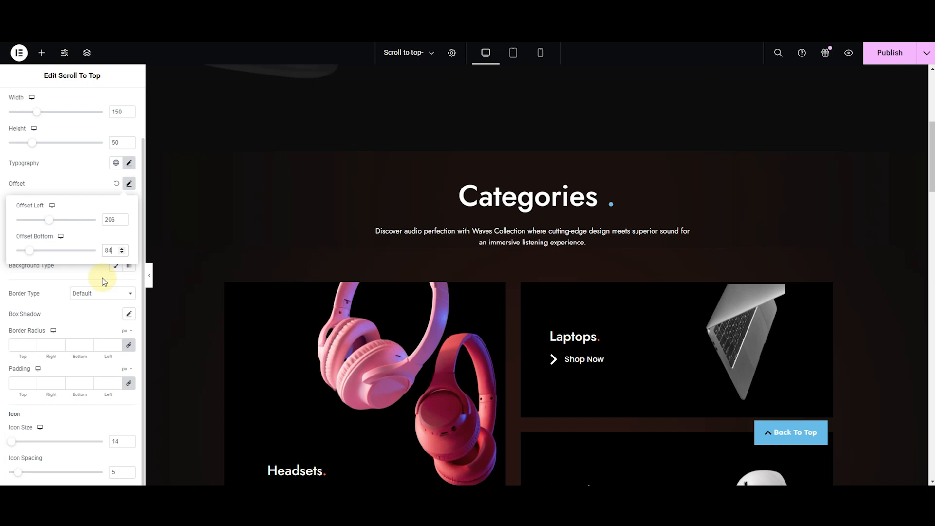
key(BackSpace)
key(BackSpace)
text(20)
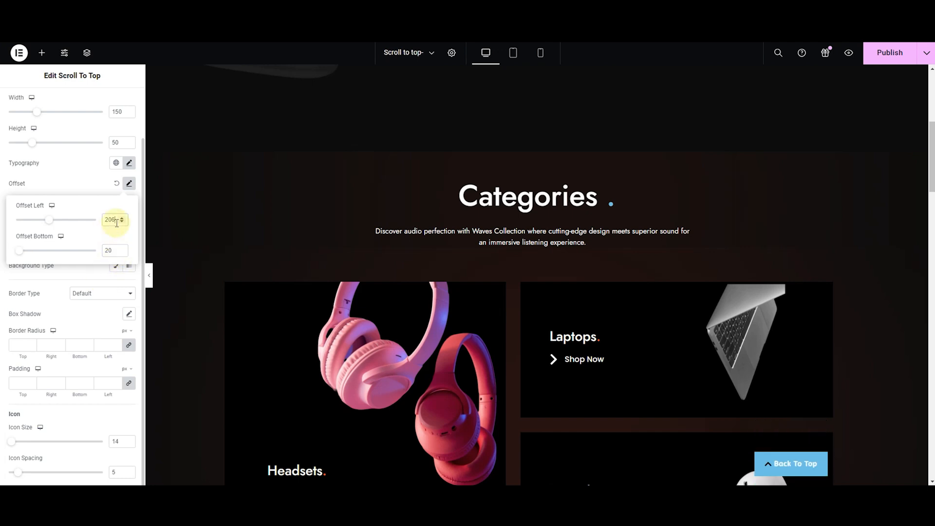
key(BackSpace)
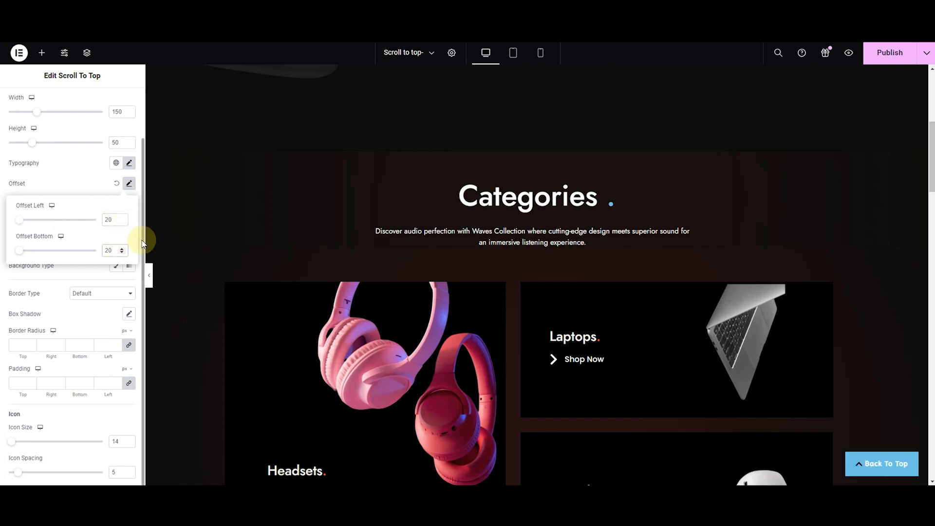
Try bottom offsets of 15 and 10 for the button.
key(BackSpace)
key(BackSpace)
text(15)
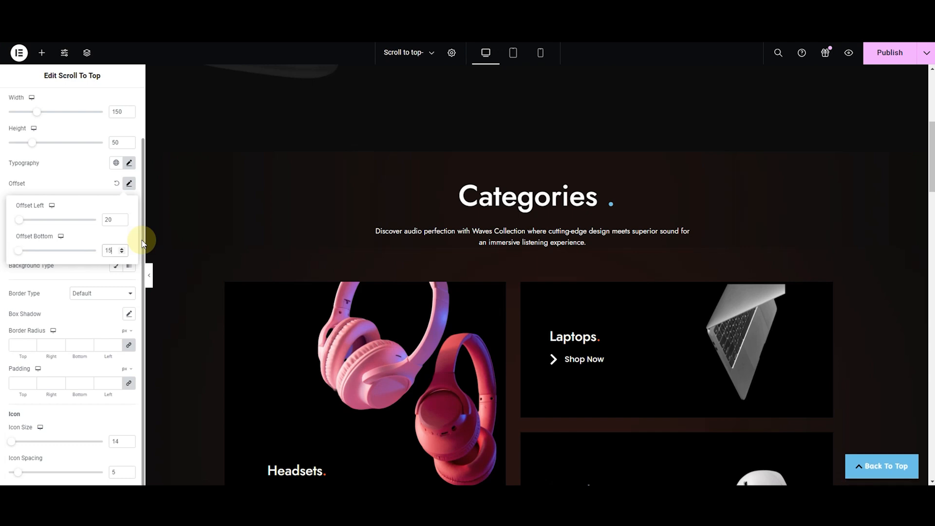
key(BackSpace)
text(5)
key(BackSpace)
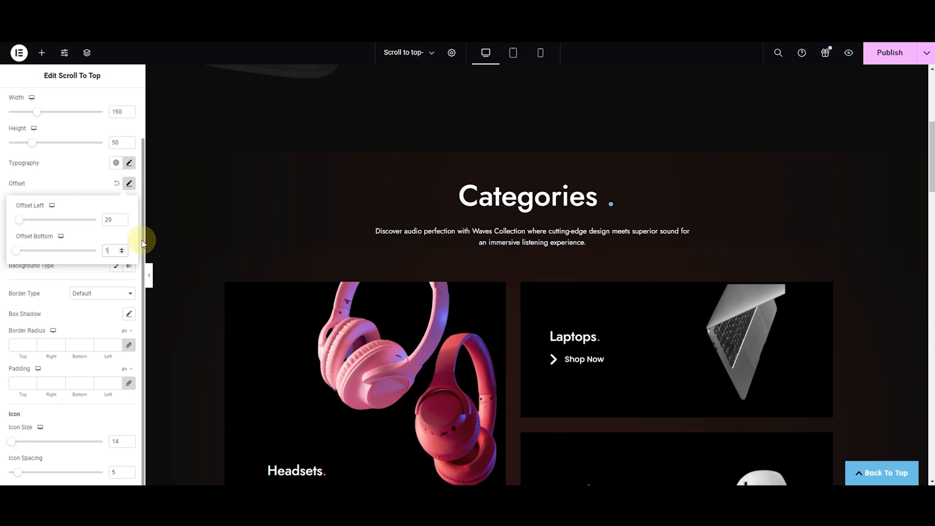
text(0)
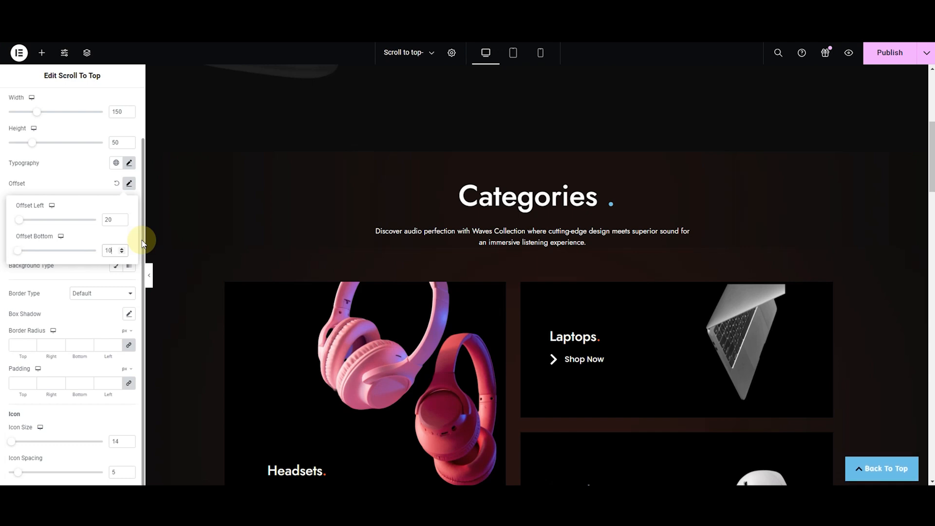
Set the button's bottom offset to 20 and close the offset settings.
key(BackSpace)
key(BackSpace)
text(20)
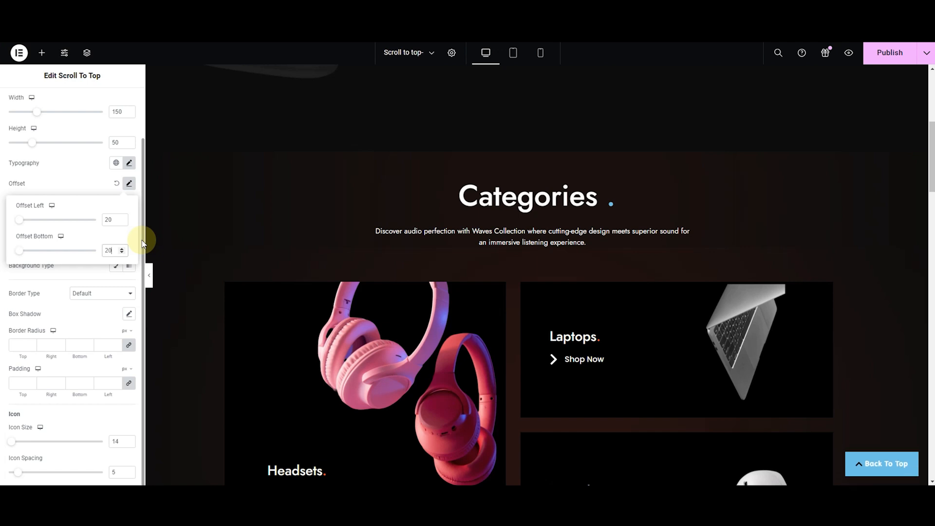
click(49, 193)
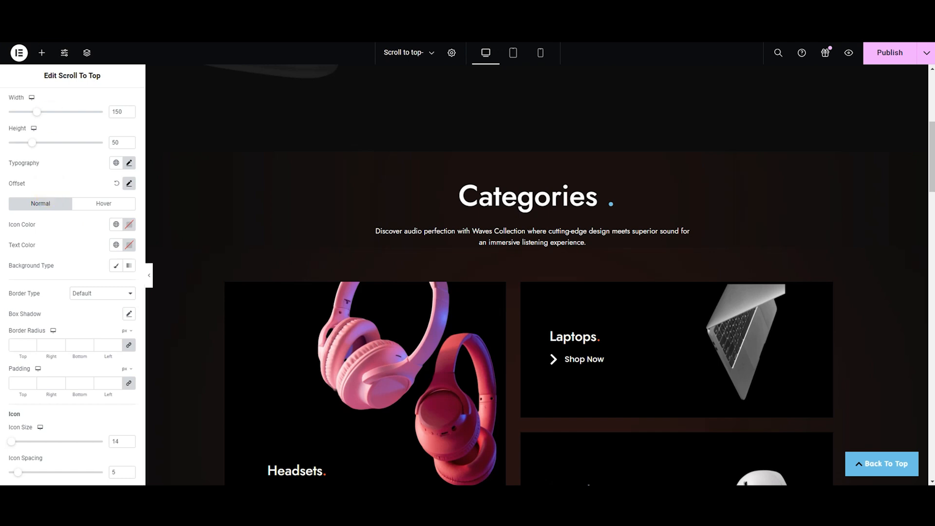
Set the button's normal-state icon color to white (#FFFFFF) and close the color picker.
click(44, 209)
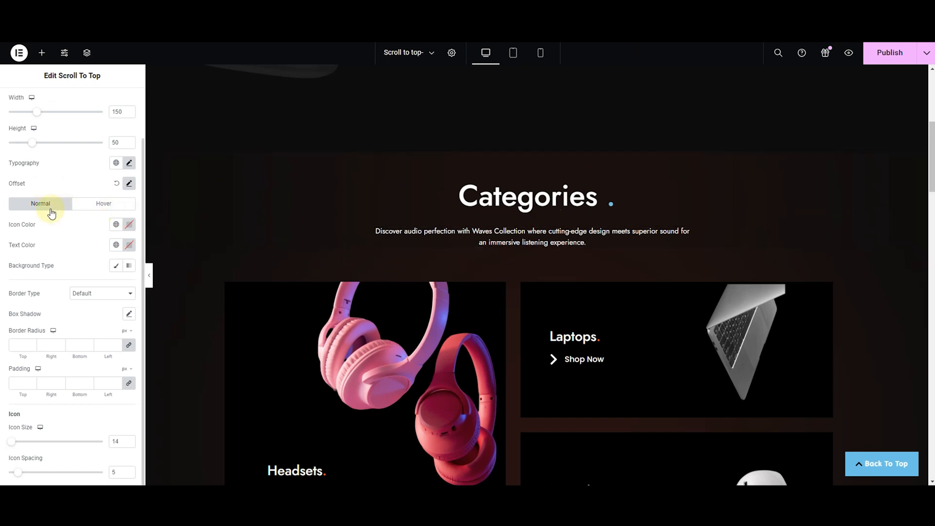
click(98, 213)
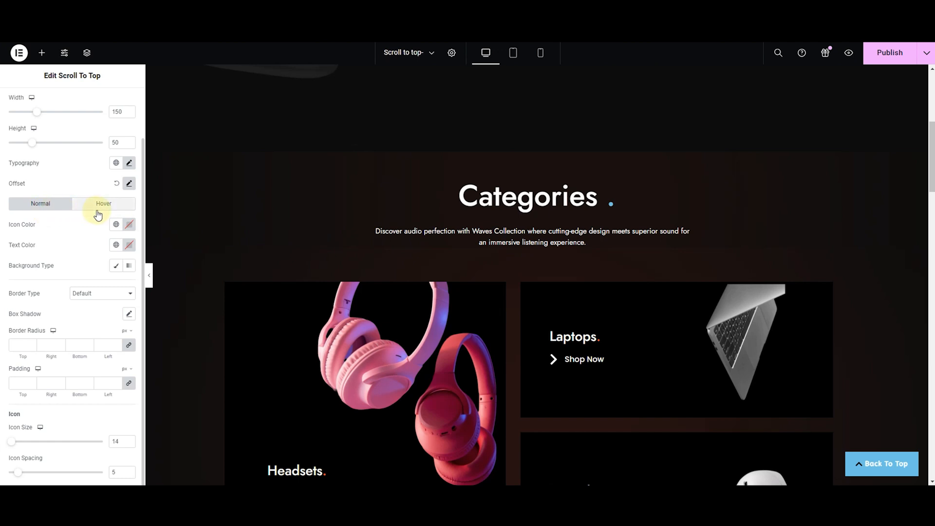
click(49, 211)
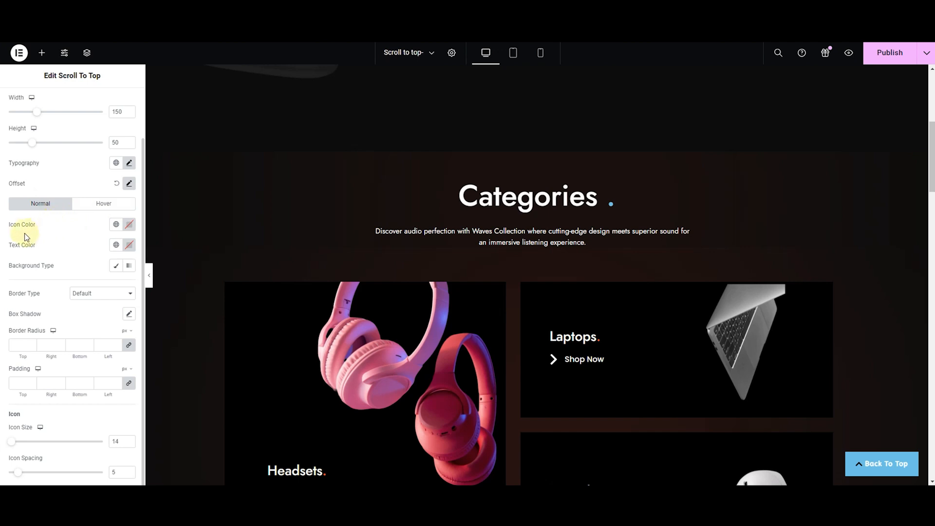
click(129, 244)
drag(129, 335, 142, 265)
drag(73, 344, 111, 344)
drag(129, 271, 31, 335)
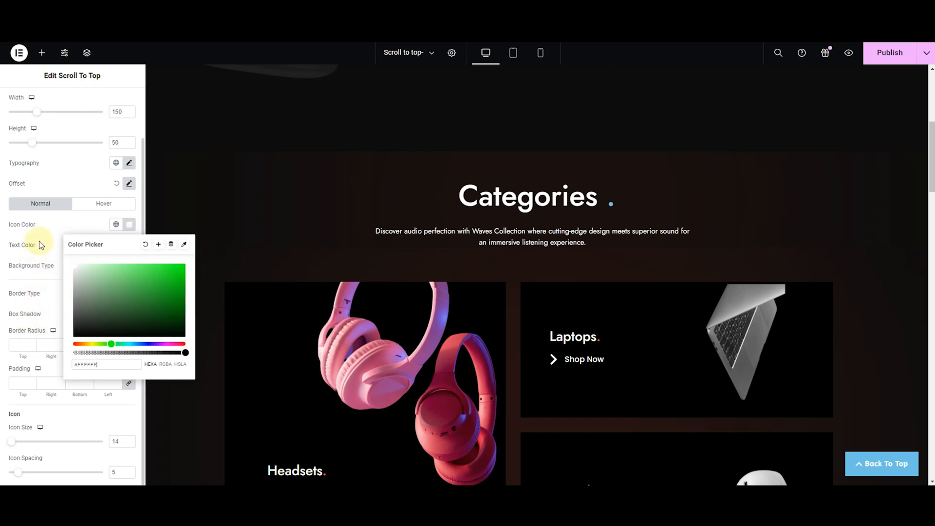
click(20, 246)
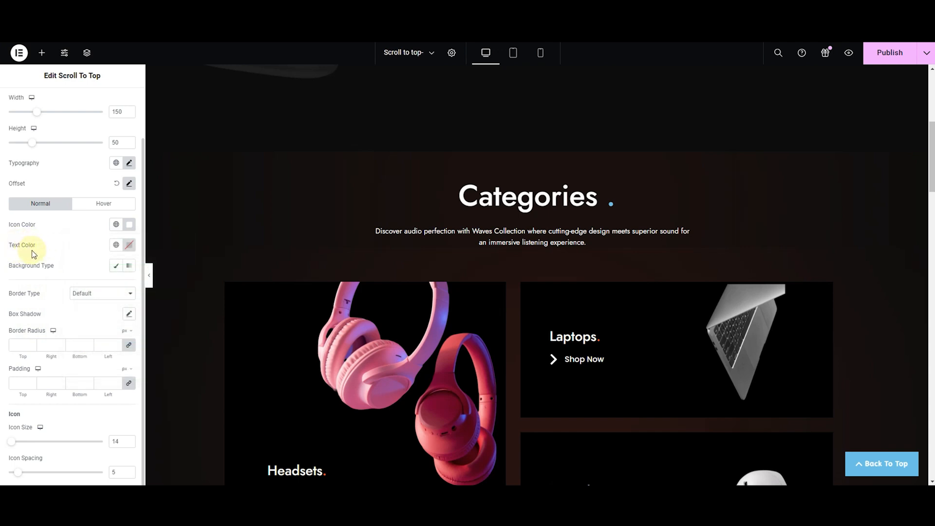
Try a red text color for the button's normal state and set the final text color to white.
click(129, 245)
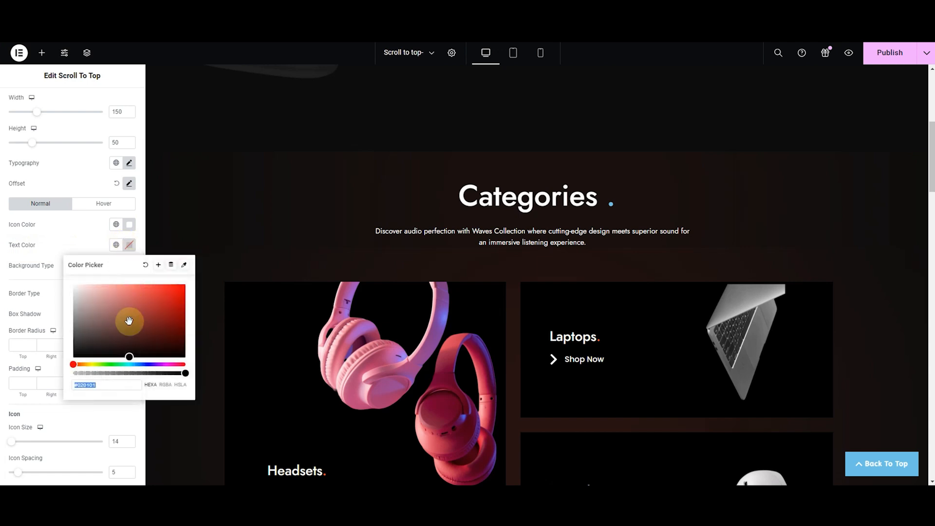
click(153, 312)
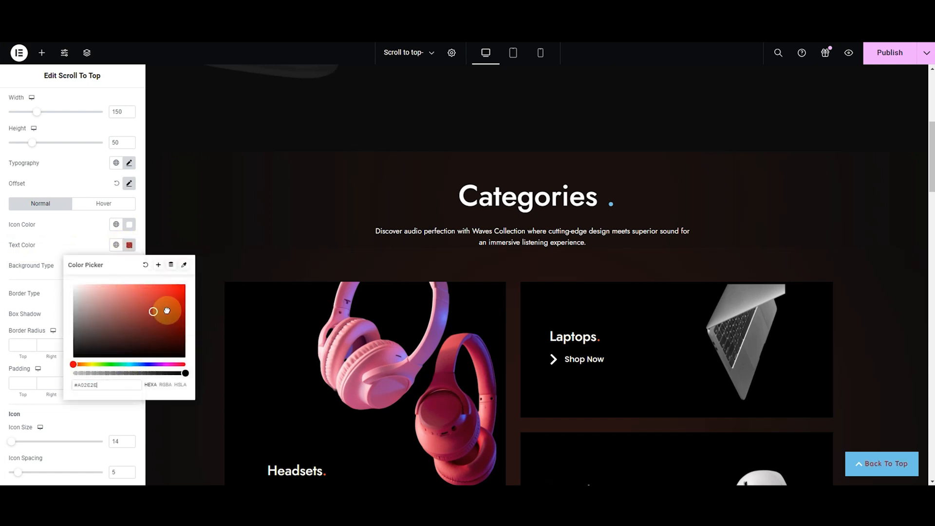
drag(73, 365, 140, 365)
drag(167, 313, 62, 283)
click(49, 261)
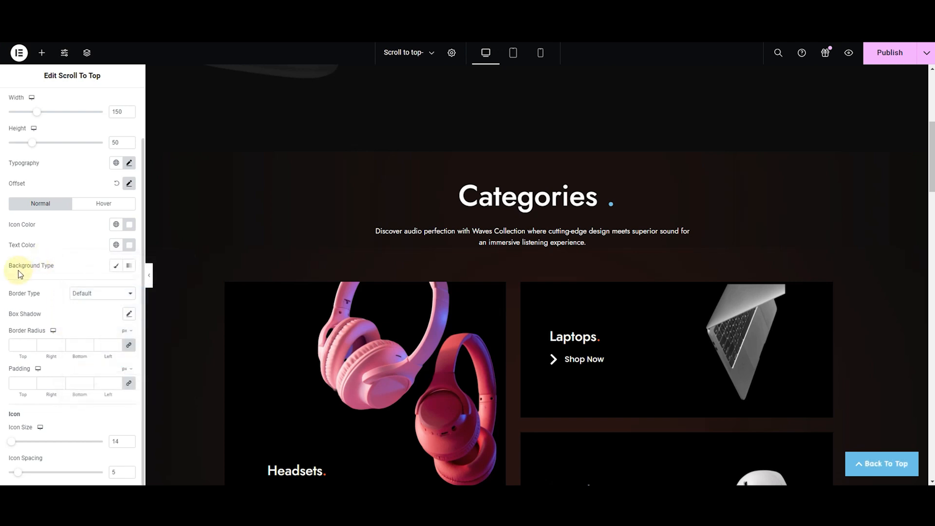
Give the button's normal state a Classic background and try a muted brown color for it.
click(115, 266)
click(129, 290)
mouse_move(134, 367)
mouse_down()
mouse_move(129, 390)
mouse_move(141, 366)
mouse_move(156, 389)
mouse_move(71, 393)
mouse_move(73, 346)
mouse_up()
click(77, 405)
drag(77, 406, 84, 405)
drag(73, 359, 124, 366)
Set the button's background color to #F24C27 and close the color picker.
click(106, 426)
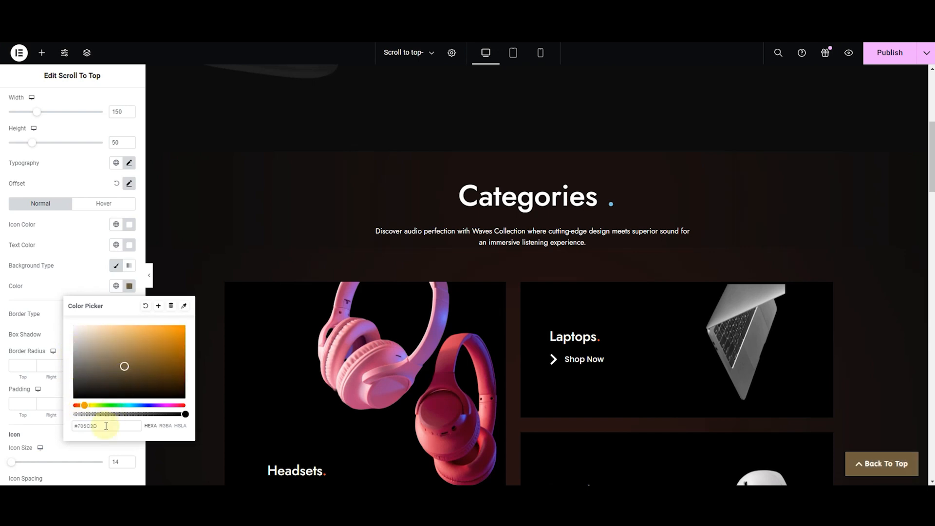
key(ctrl+a)
key(BackSpace)
text(#F24C27)
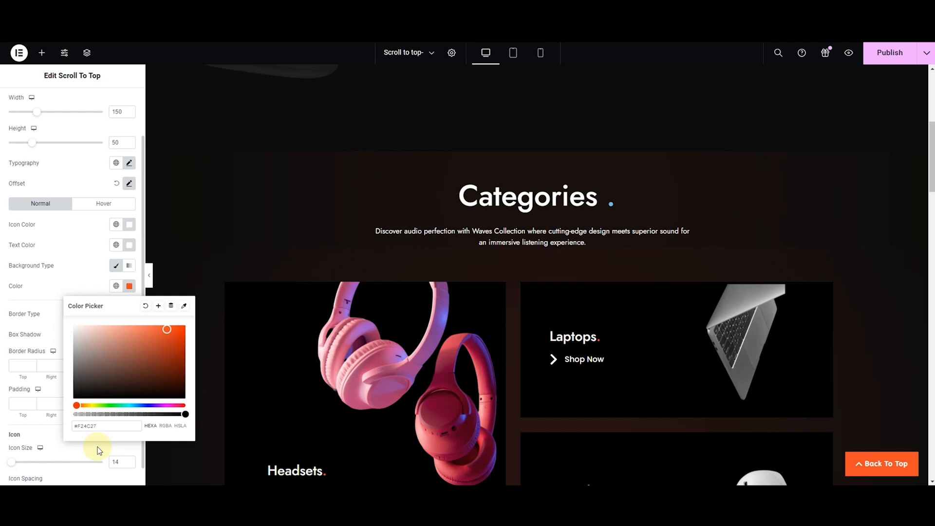
click(52, 293)
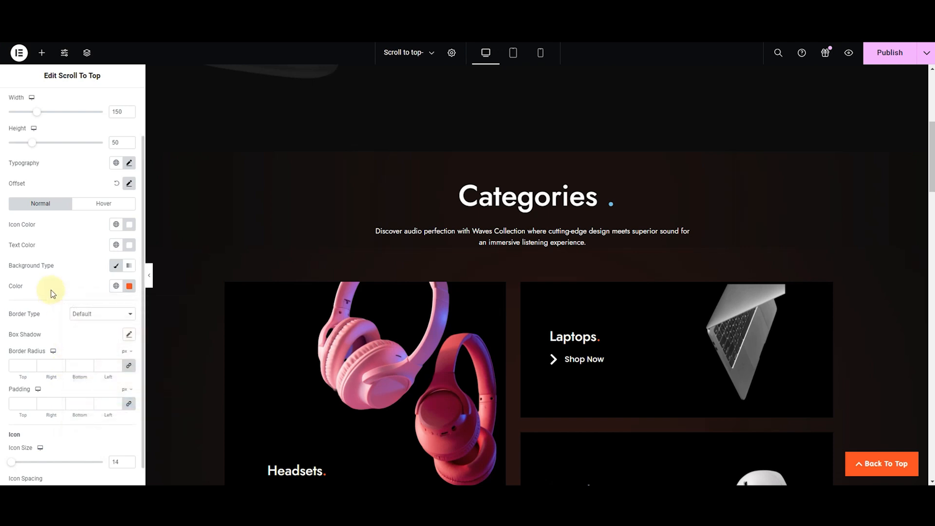
Switch the button's background to a gradient with #DF8672 as first color and a muted red as second color.
click(130, 266)
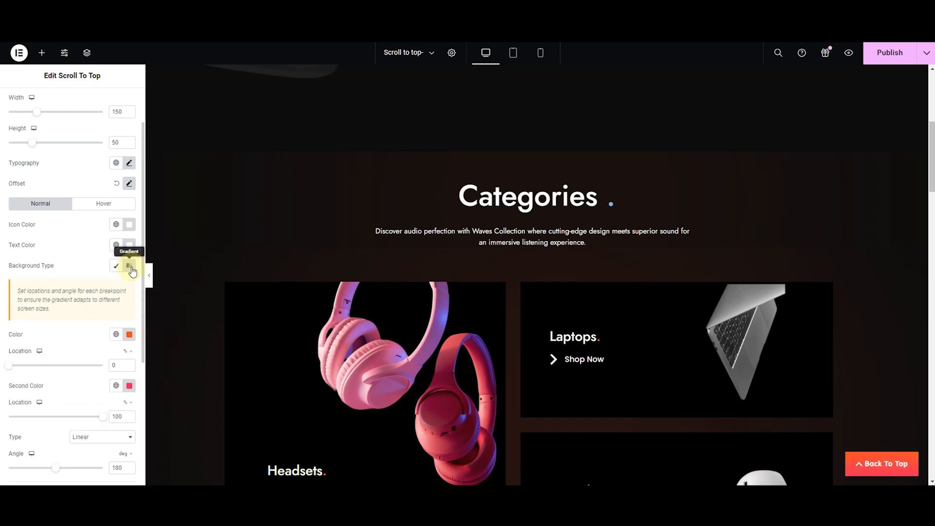
click(130, 335)
key(ctrl+c)
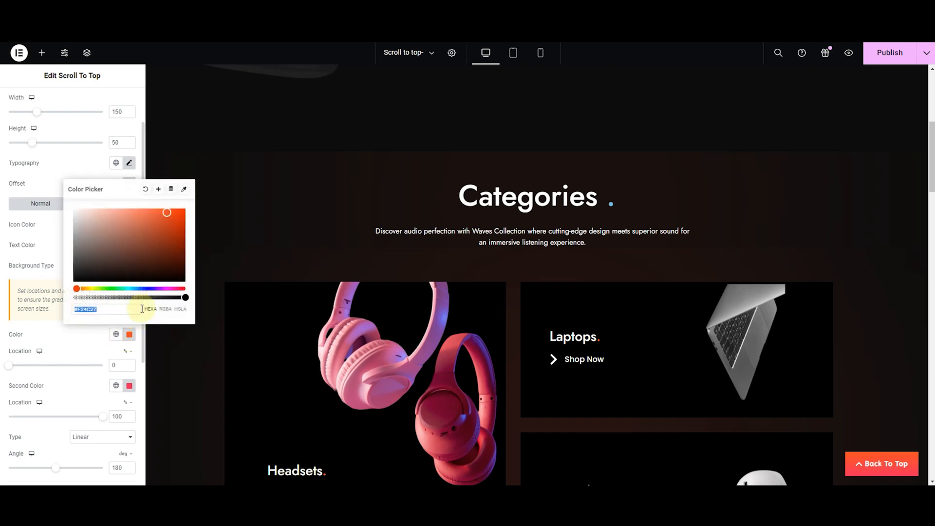
drag(166, 213, 128, 218)
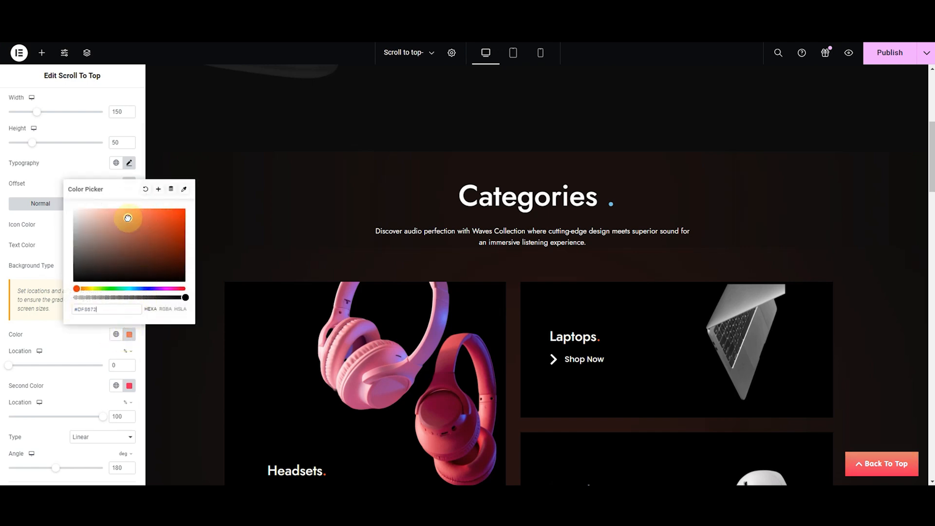
click(129, 386)
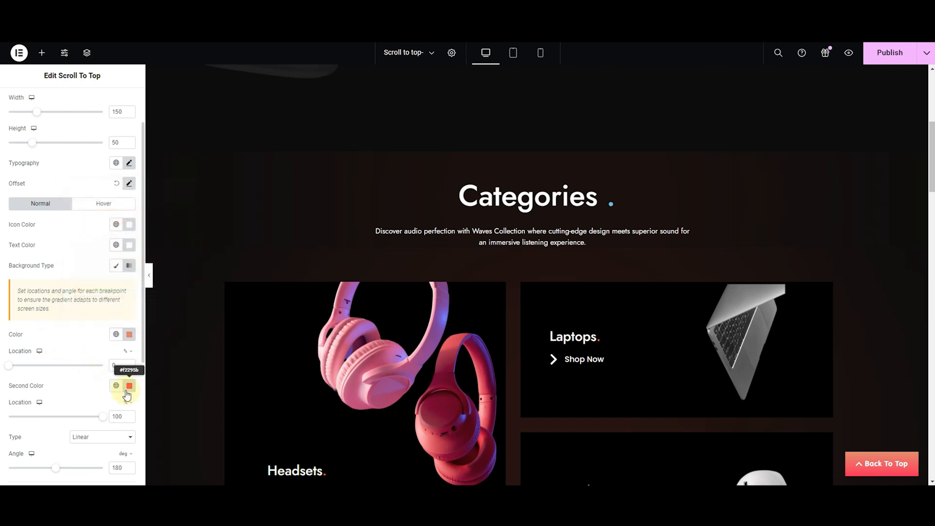
mouse_move(146, 267)
mouse_down()
mouse_move(163, 267)
mouse_move(136, 281)
mouse_up()
click(43, 338)
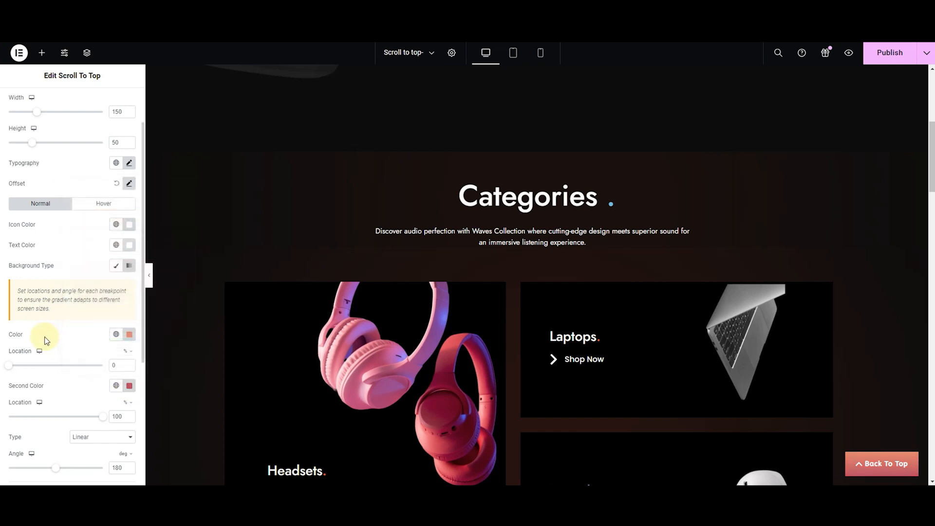
Set the gradient's first color location to about 41 and its second color location to about 81.
drag(13, 368, 46, 373)
drag(101, 417, 85, 422)
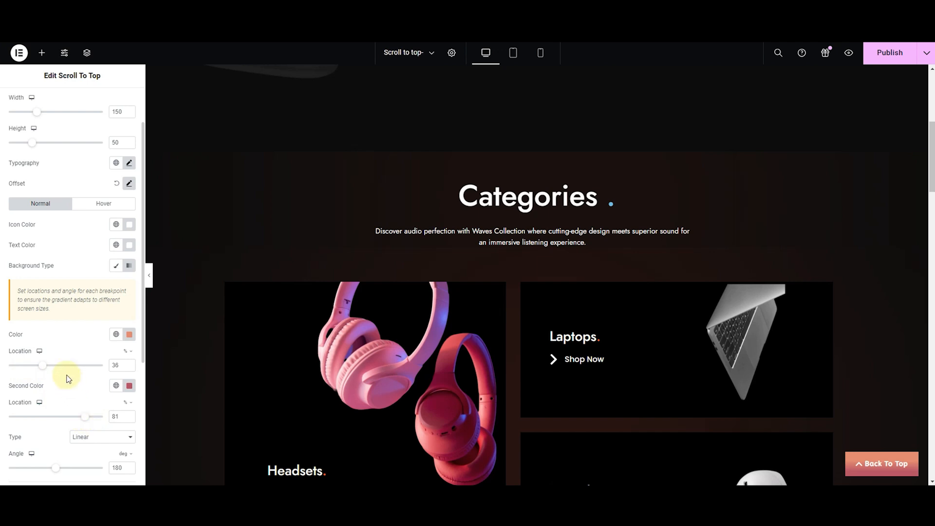
drag(43, 373, 49, 375)
Keep the gradient type at Linear and set its angle to about 137 degrees.
click(78, 437)
click(76, 447)
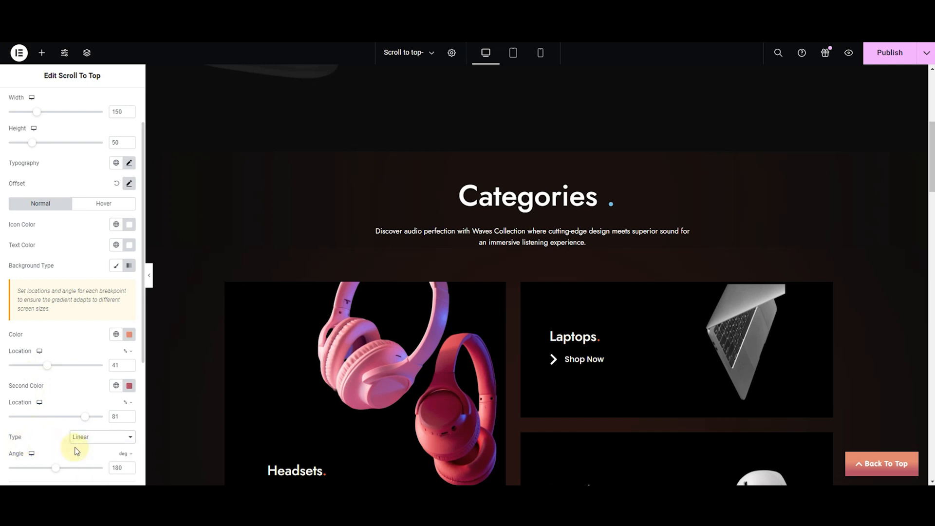
scroll(75, 443, down, 1)
mouse_move(56, 421)
mouse_down()
mouse_move(65, 426)
mouse_move(45, 431)
mouse_up()
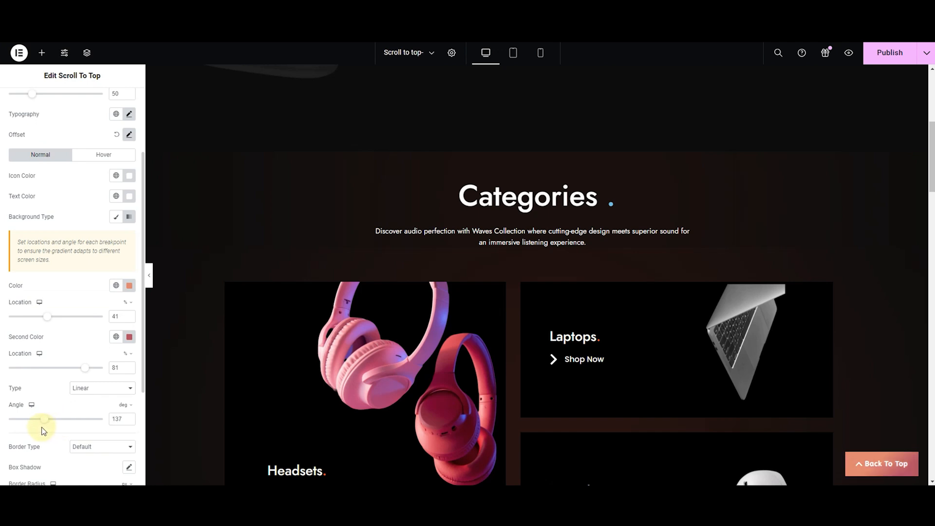
Change the gradient type to Radial and set its position to Top Left.
click(78, 390)
click(84, 408)
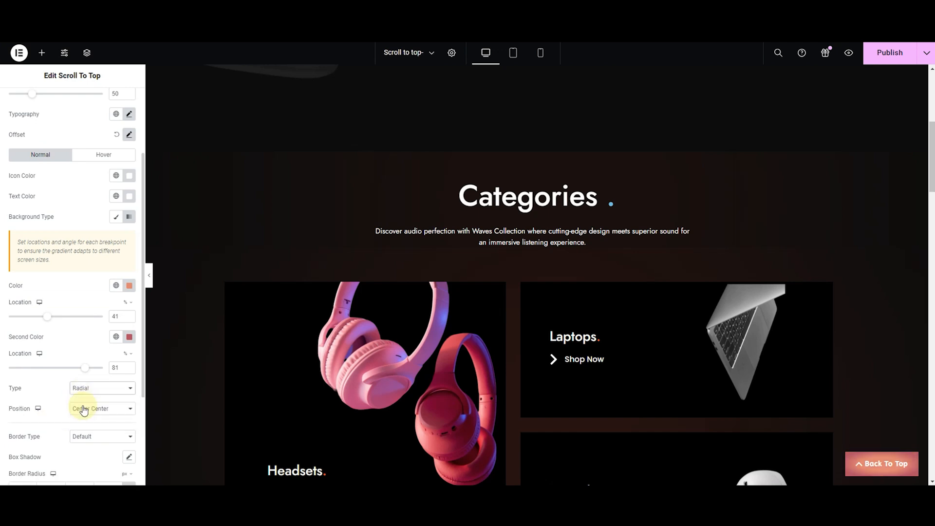
click(80, 394)
click(79, 403)
click(80, 408)
click(82, 450)
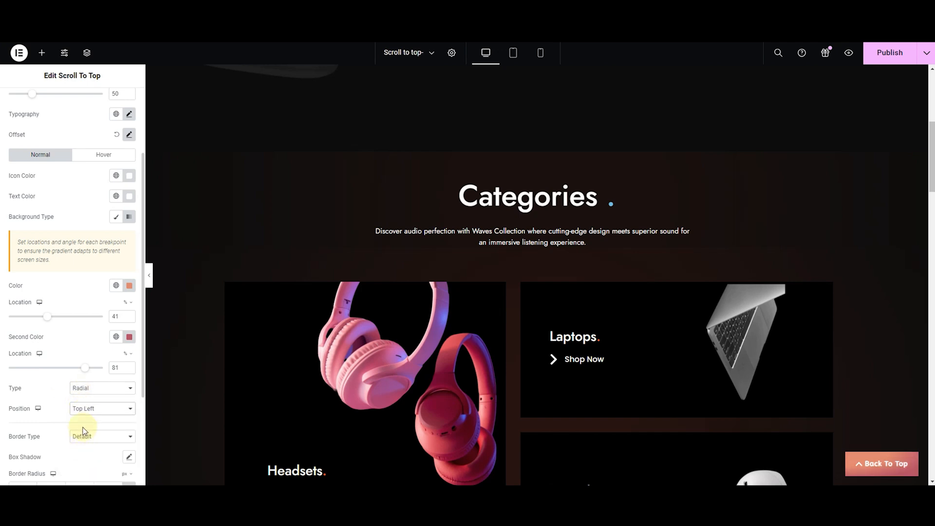
Try the Bottom Center and Bottom Left gradient positions and set the final position to Top Center.
click(83, 412)
click(80, 463)
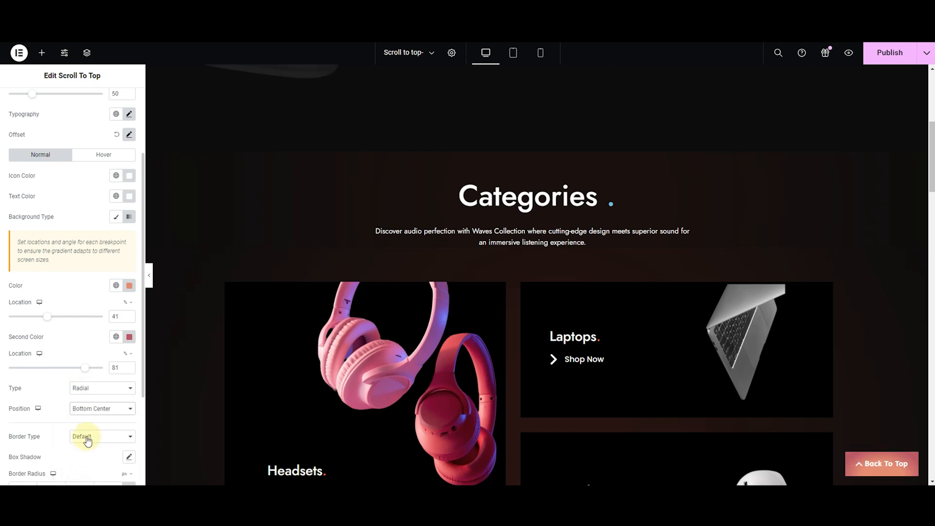
click(90, 413)
click(87, 472)
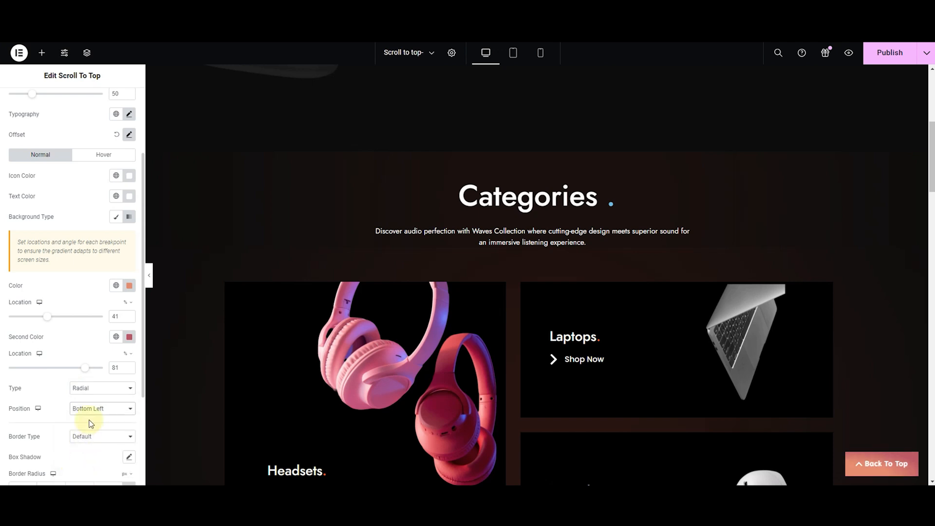
click(90, 413)
click(89, 440)
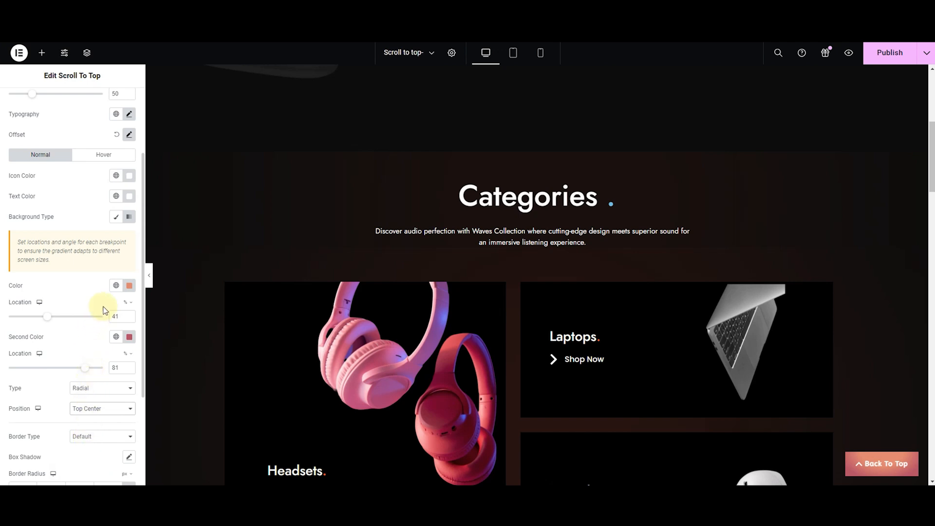
Clear the first color of the button's background gradient.
click(129, 286)
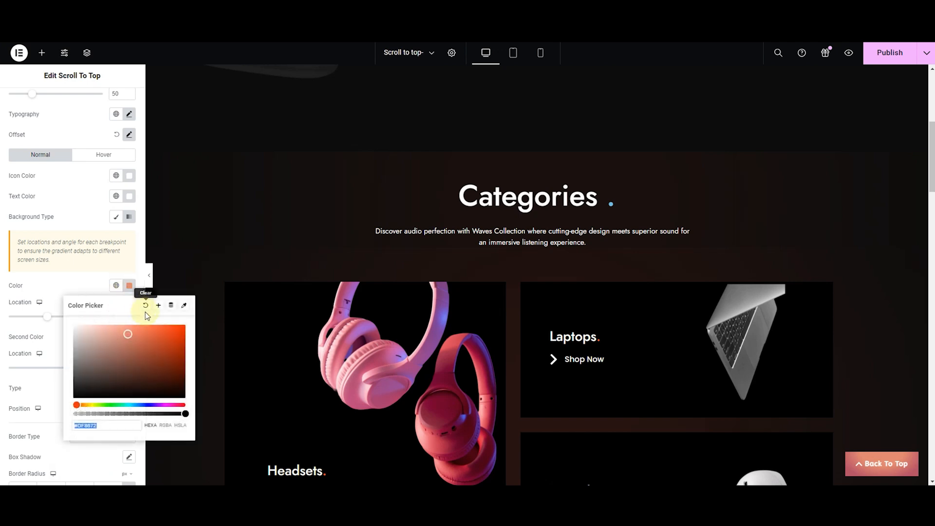
click(145, 307)
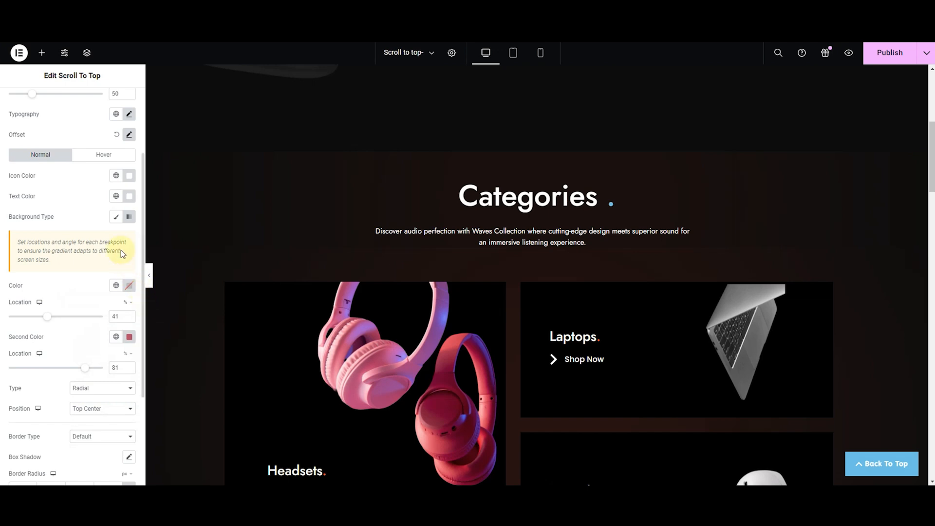
Switch the button's background type from gradient to classic and set its color to the orange #F24C27.
click(116, 217)
click(129, 266)
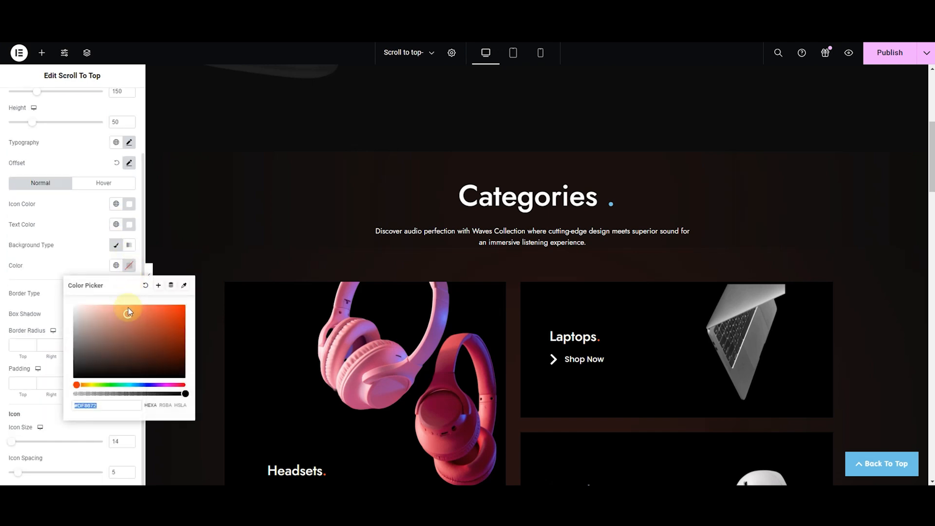
key(ctrl+v)
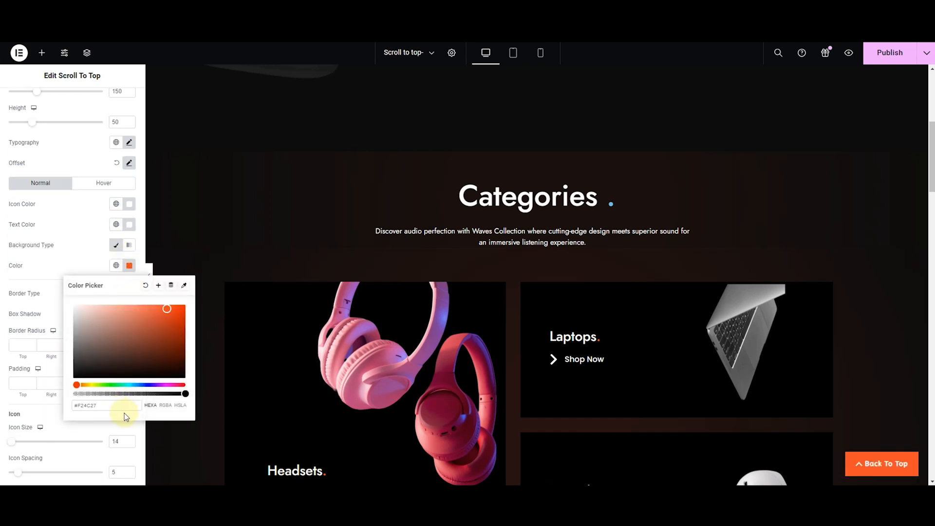
click(69, 269)
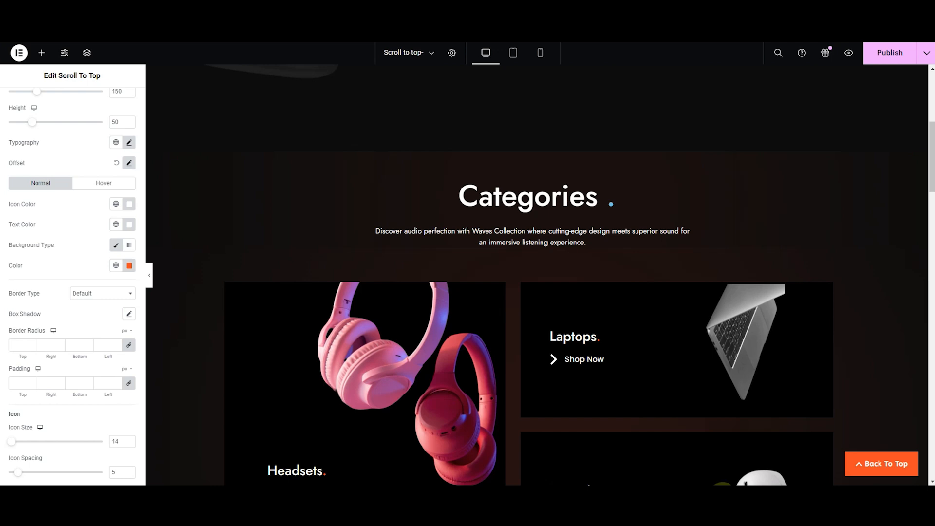
Try the Solid, Double, Dotted and Dashed border types on the button and set the final type to Groove.
click(94, 295)
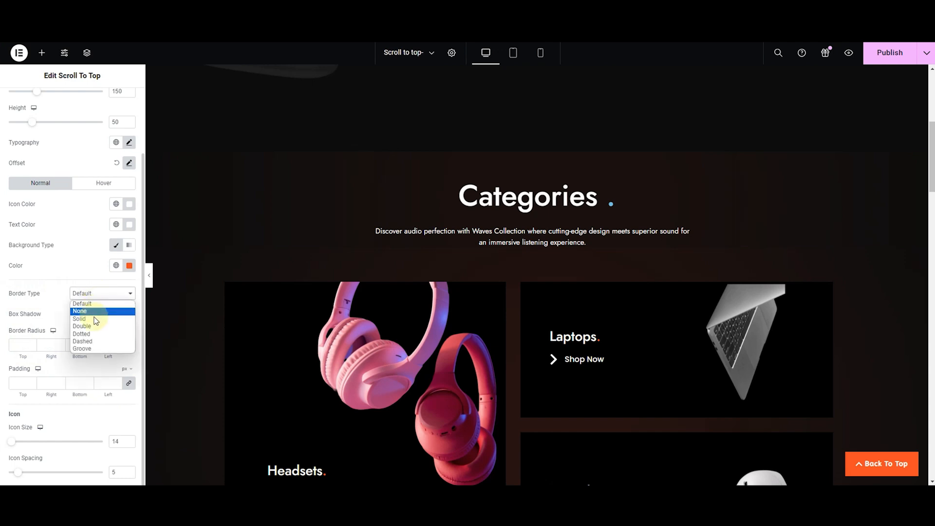
click(94, 320)
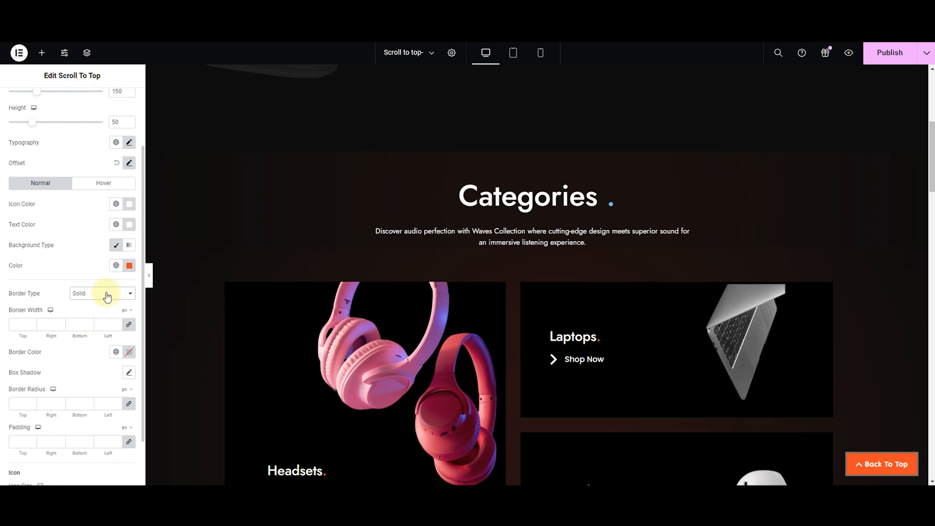
click(104, 293)
click(99, 327)
click(106, 295)
click(105, 334)
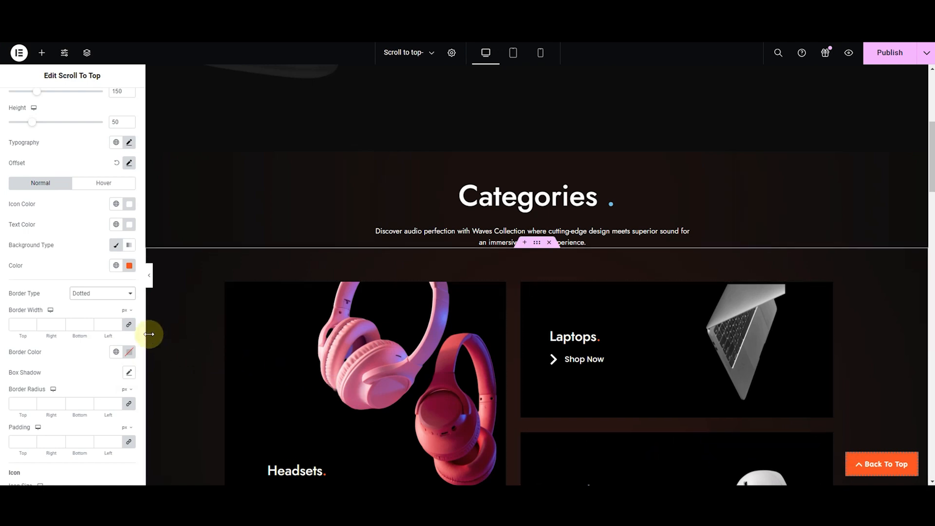
click(83, 294)
click(80, 348)
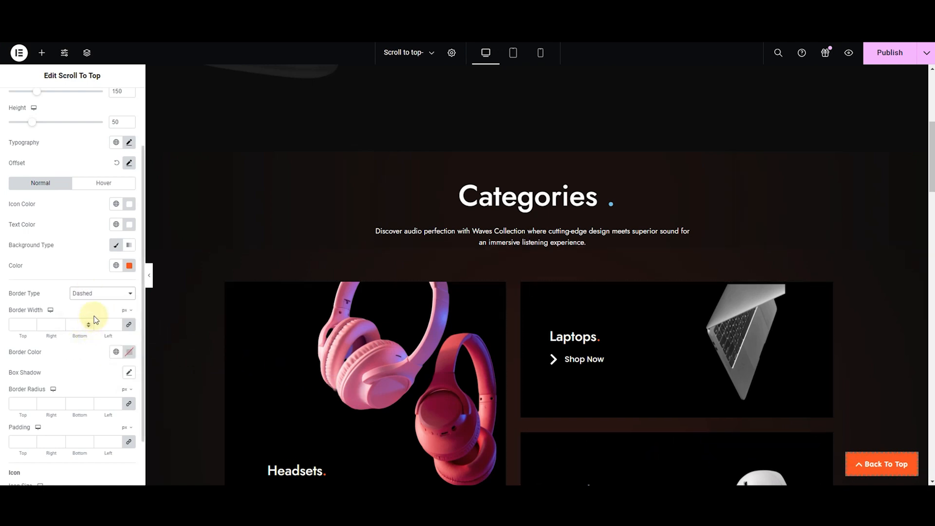
click(98, 294)
click(104, 348)
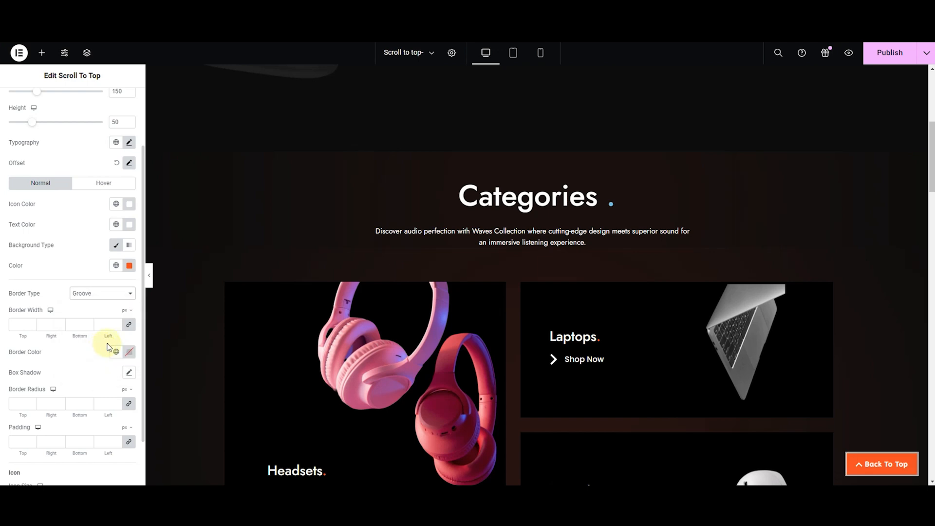
Set the button's border width to 3 px on all sides and unlink the side values.
click(114, 324)
click(117, 324)
click(117, 323)
click(117, 323)
click(117, 323)
click(117, 324)
click(117, 323)
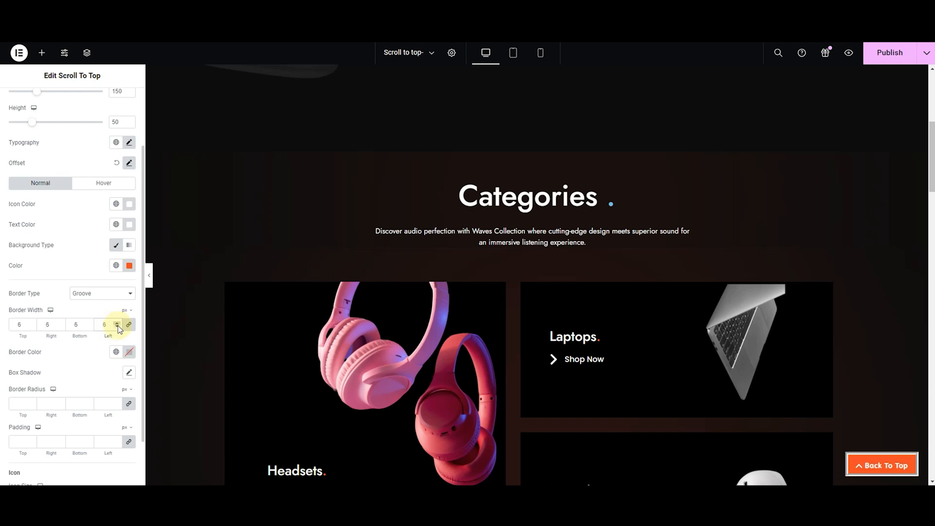
click(117, 327)
click(117, 327)
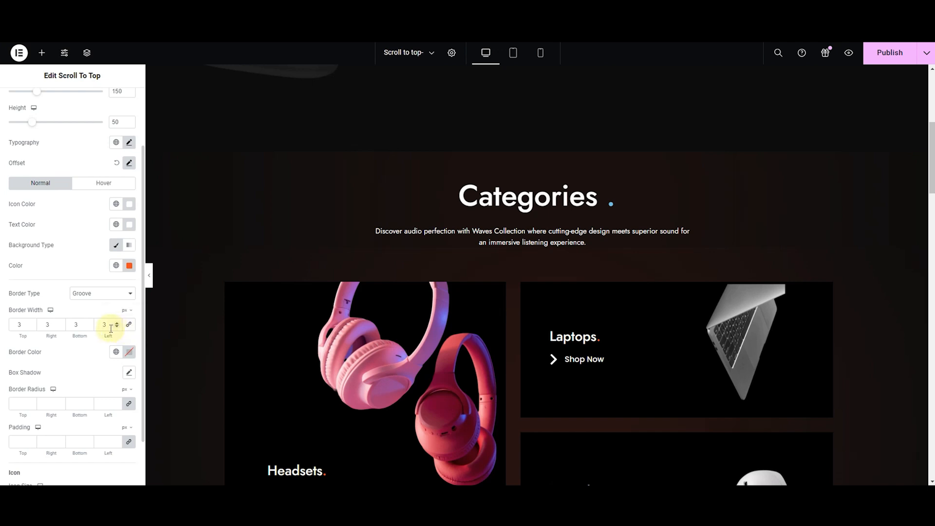
Set the button's left and right border widths to 0.
key(BackSpace)
text(0)
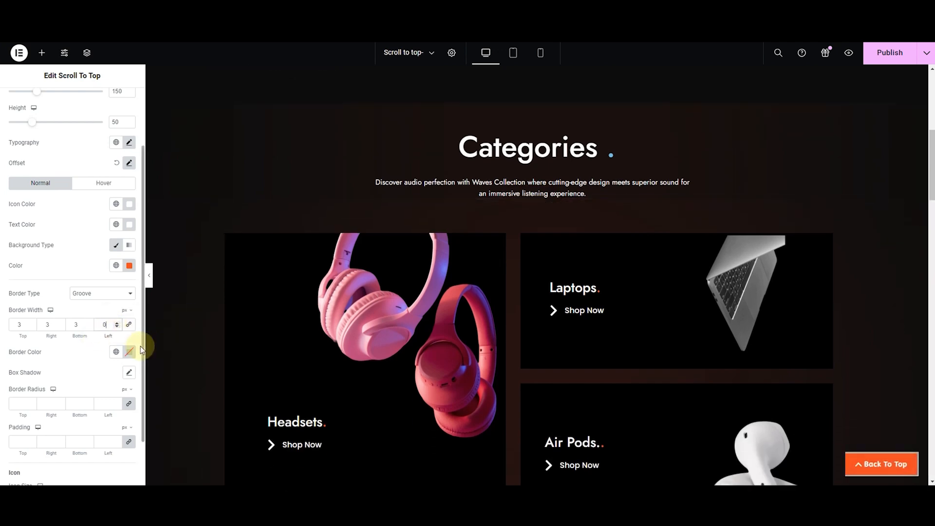
click(52, 324)
key(BackSpace)
text(0)
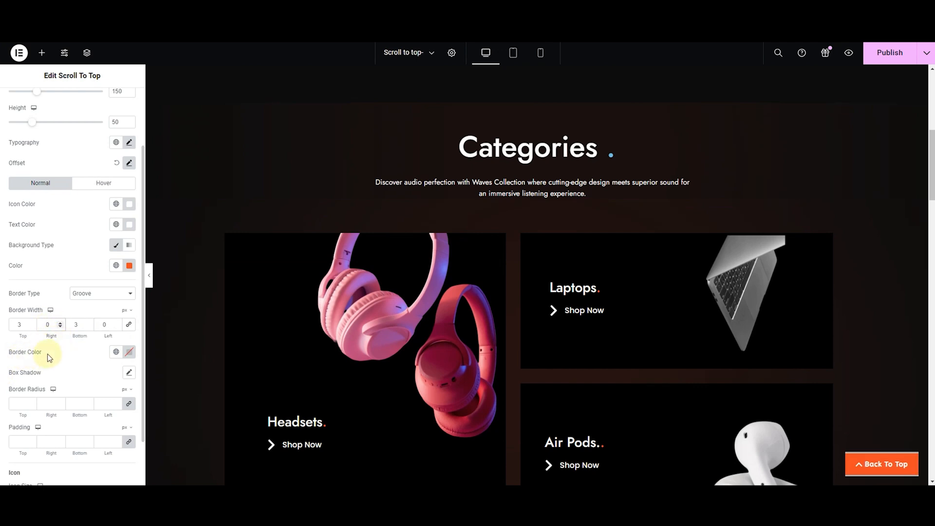
Set the button's border color to a light grey, about #E7ECE2.
click(129, 352)
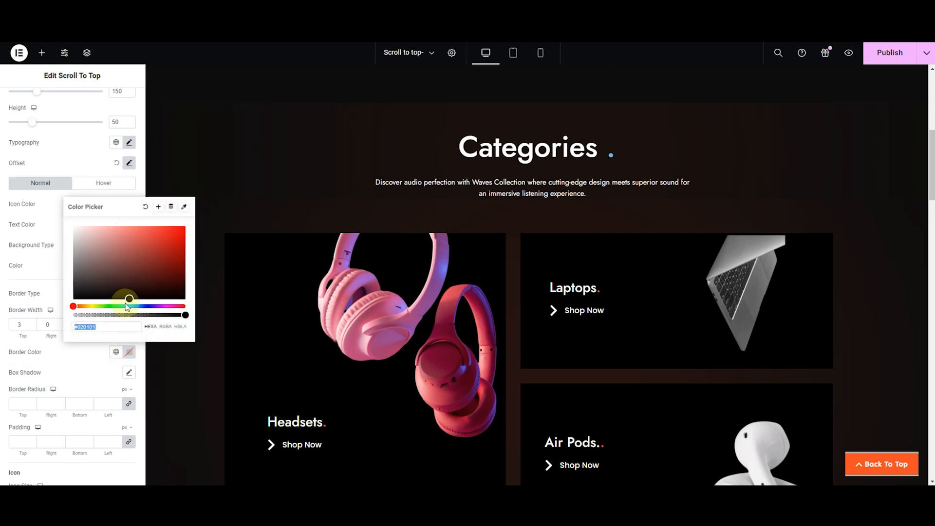
click(137, 277)
mouse_move(138, 266)
mouse_down()
mouse_move(150, 242)
mouse_move(56, 228)
mouse_move(52, 317)
mouse_move(96, 312)
mouse_move(150, 271)
mouse_up()
drag(73, 306, 100, 307)
drag(146, 277, 78, 232)
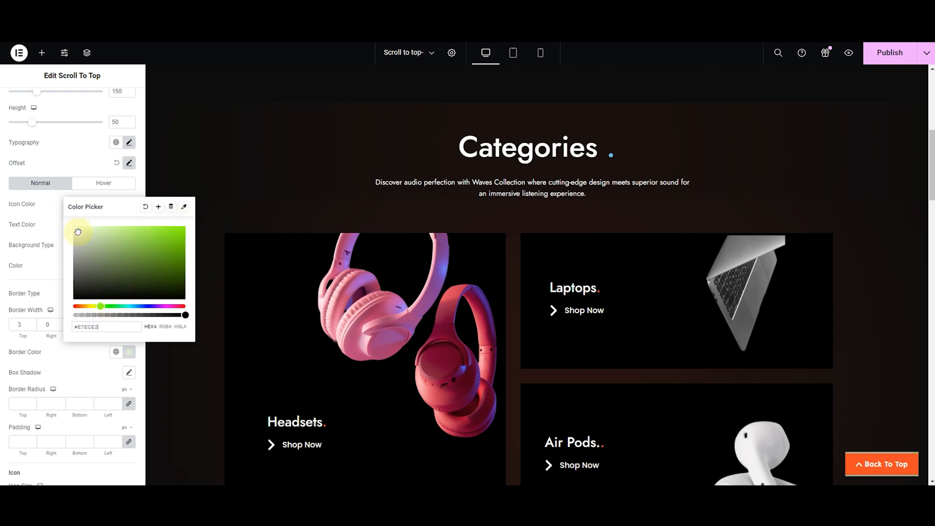
click(37, 365)
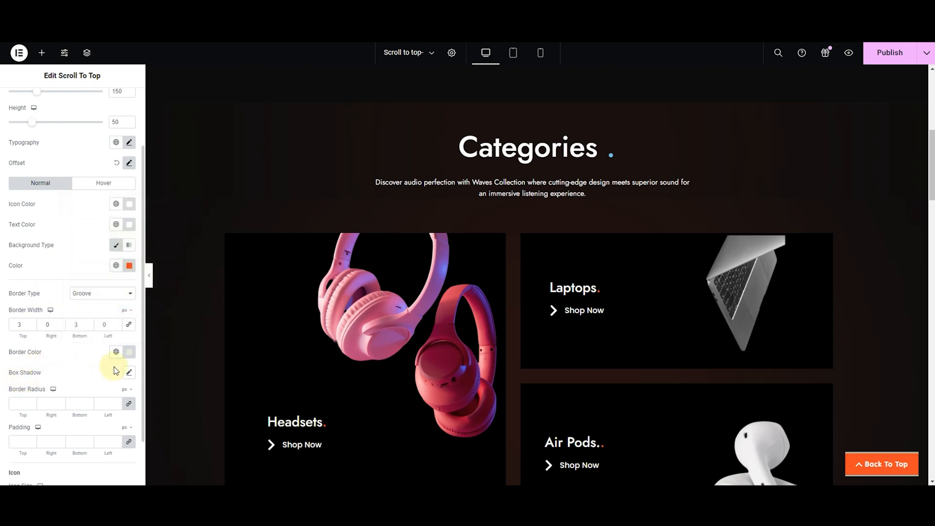
Try a semi-transparent grey-green box shadow color on the button, with opacity about 0.33.
click(129, 373)
scroll(85, 381, down, 1)
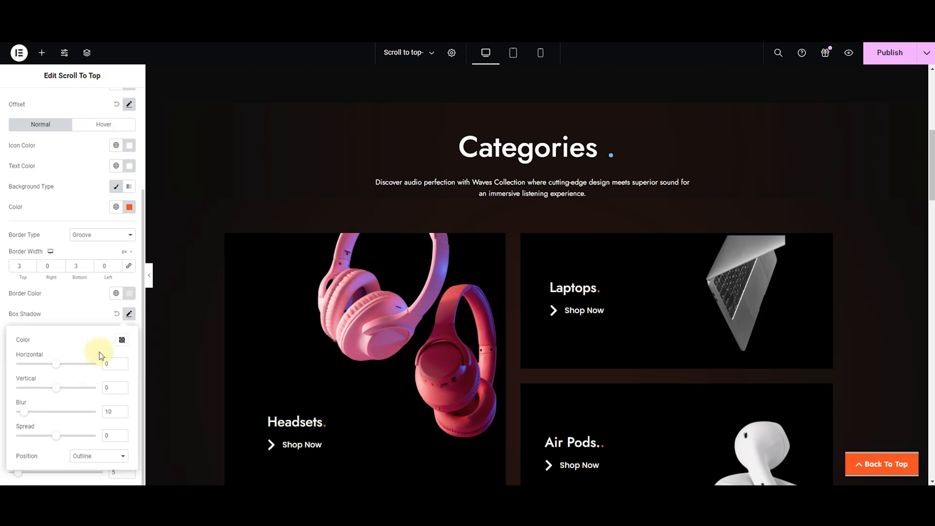
click(121, 341)
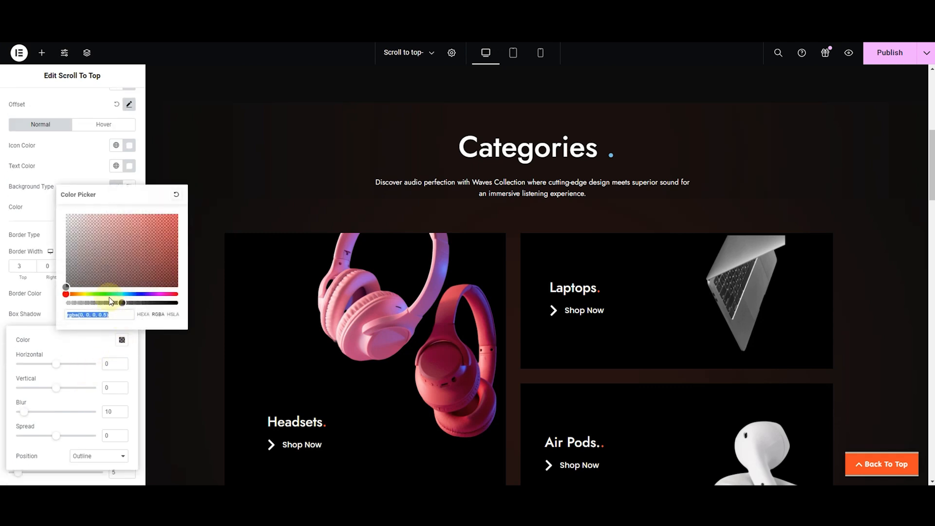
drag(66, 292, 96, 265)
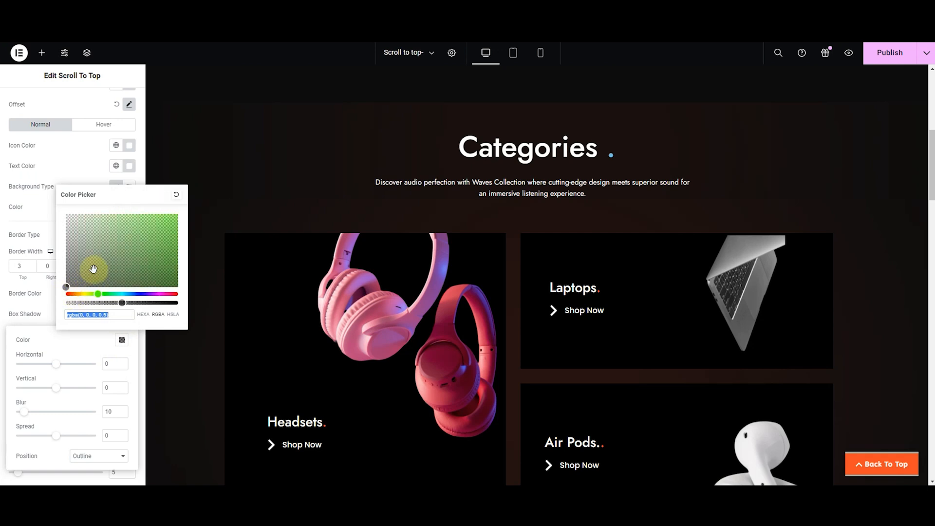
click(83, 240)
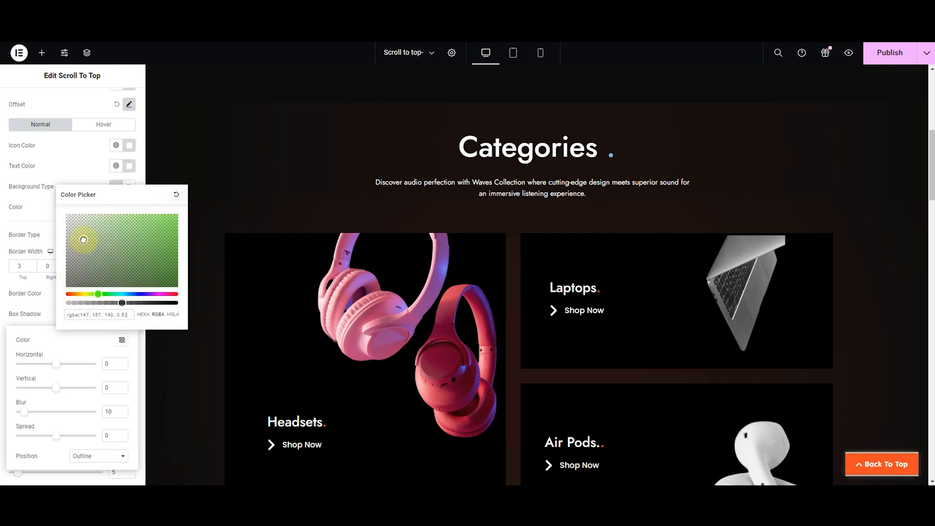
mouse_move(84, 239)
mouse_down()
mouse_move(77, 268)
mouse_move(80, 236)
mouse_move(89, 258)
mouse_up()
drag(121, 303, 103, 303)
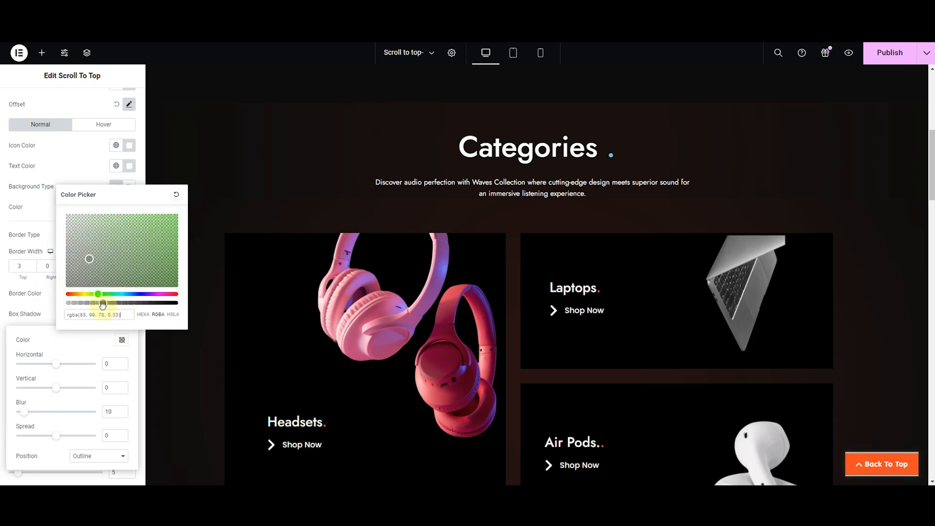
click(70, 349)
Try a box shadow with horizontal -18, vertical -16, blur 25 and spread 13.
drag(56, 364, 49, 388)
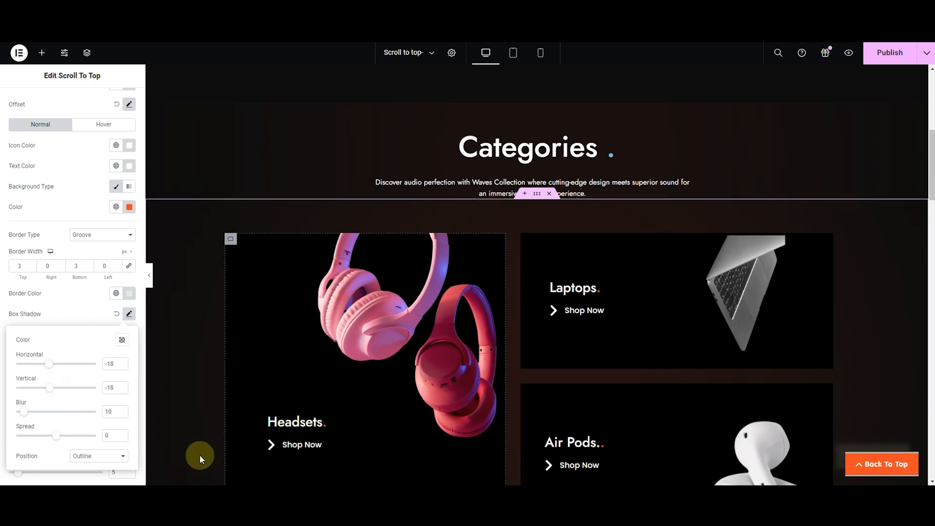
drag(28, 417, 64, 432)
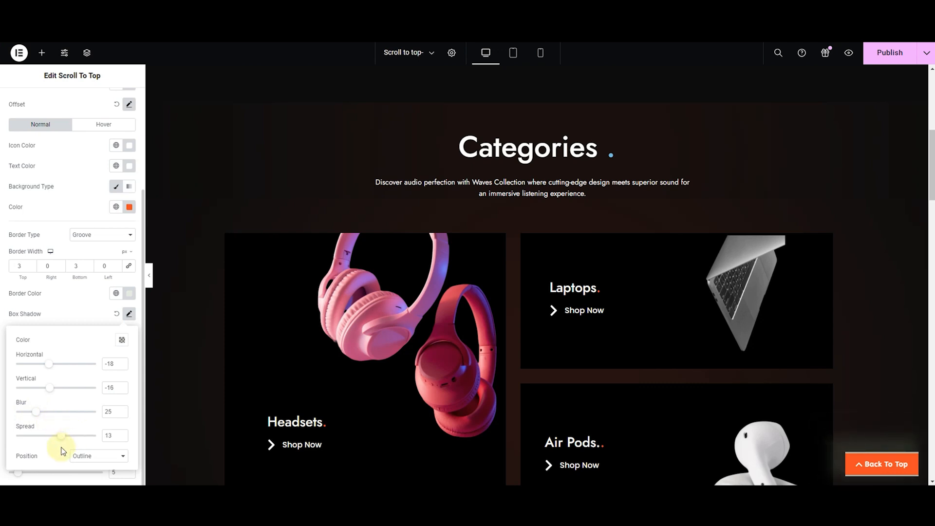
Try the Inset shadow position, return it to Outline, and reset the box shadow to default.
click(93, 455)
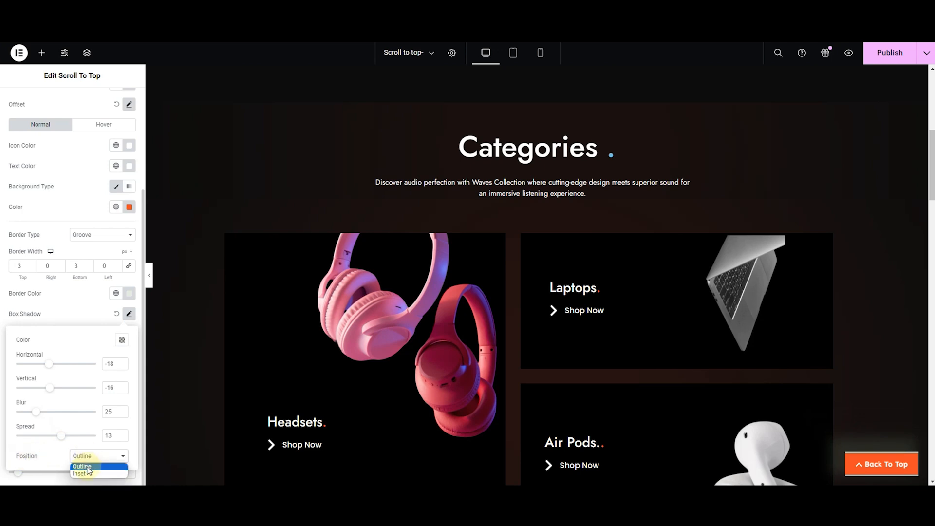
click(89, 472)
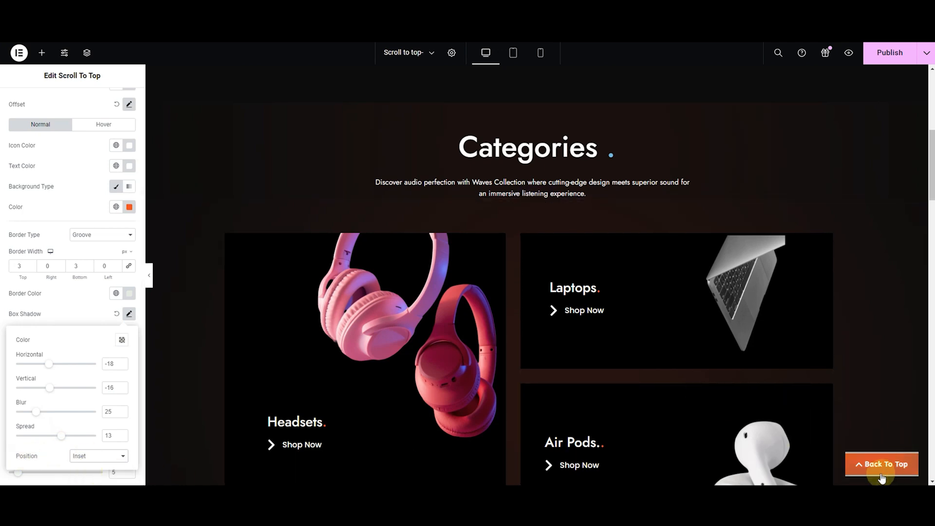
click(82, 458)
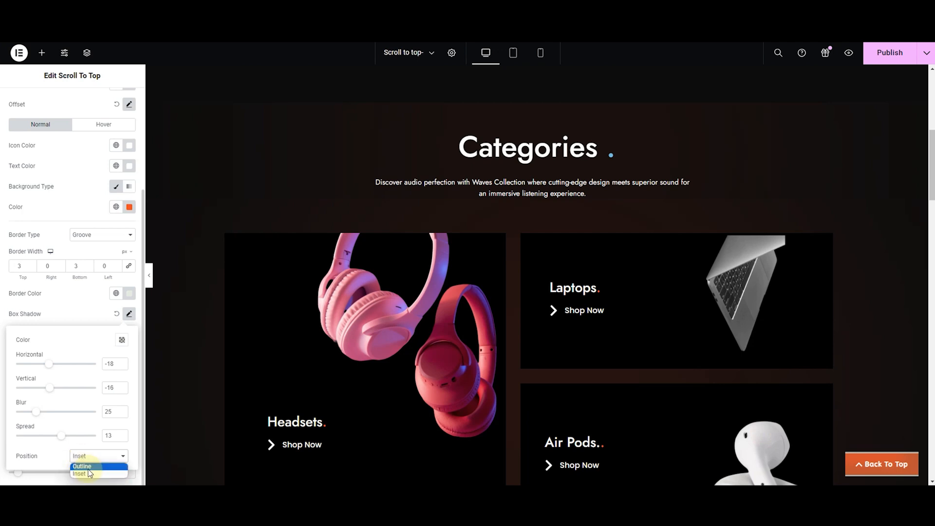
click(93, 467)
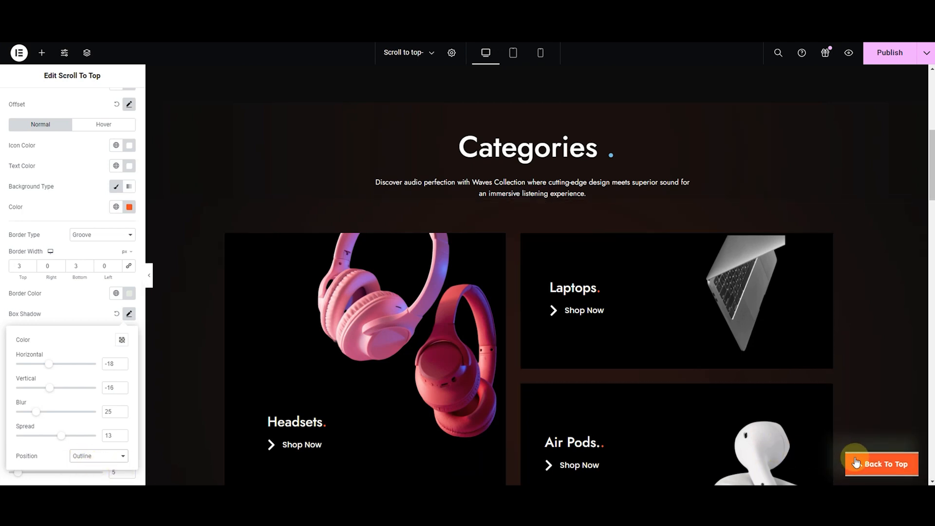
click(116, 315)
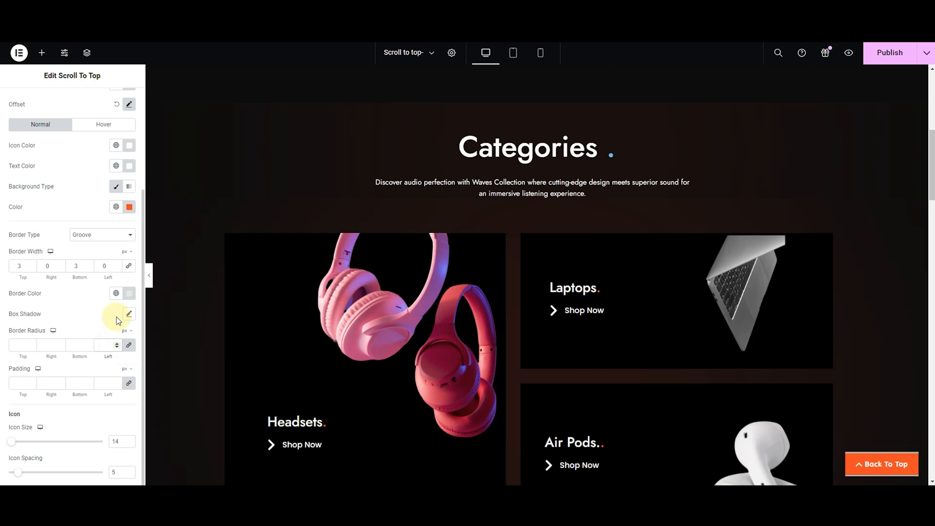
Try border radii of 5 and 10 px on the button and set the final radius to 50 px on all corners.
text(5)
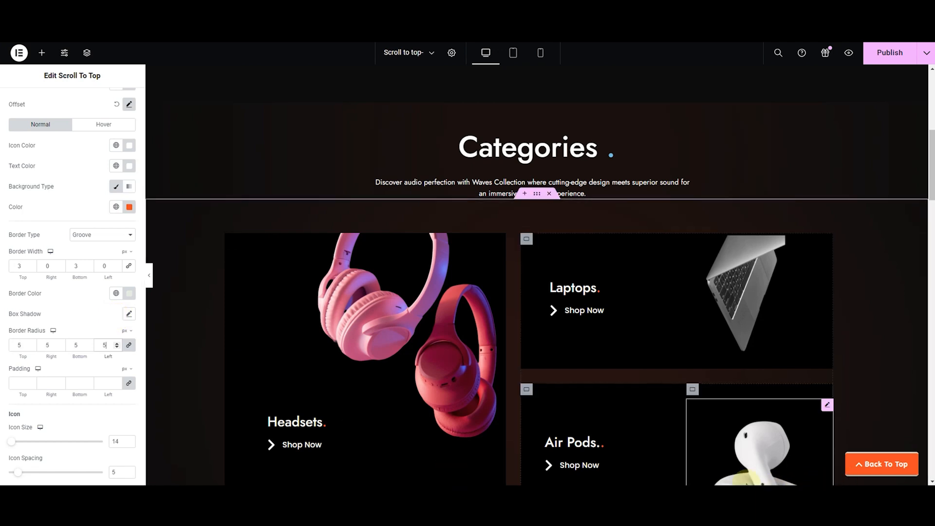
key(BackSpace)
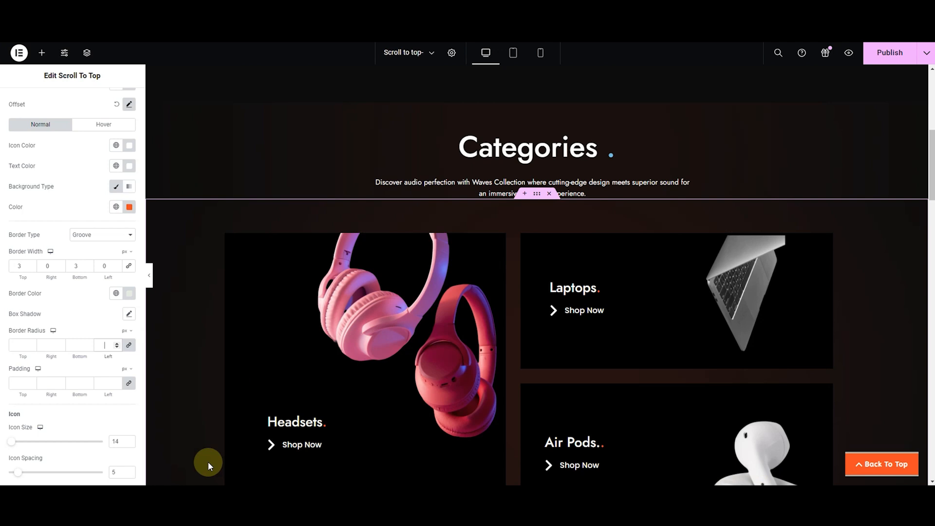
text(10)
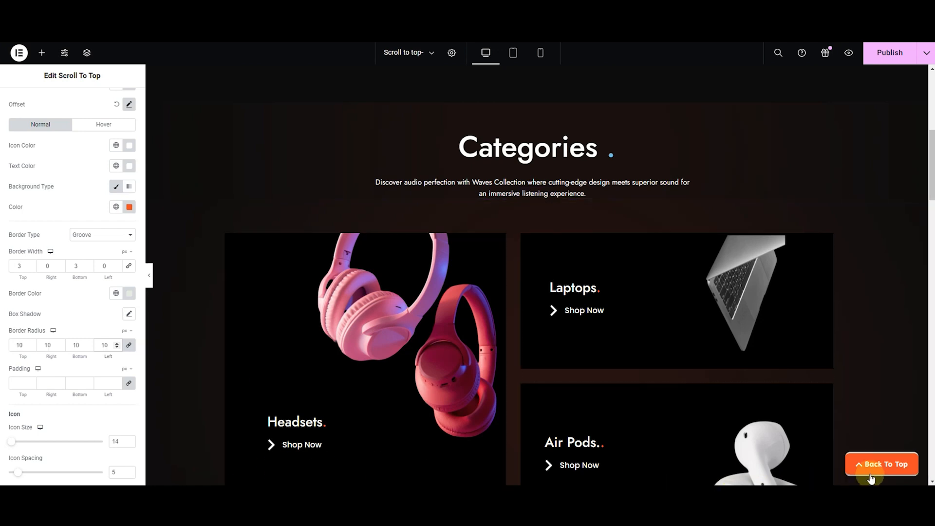
drag(93, 351, 95, 352)
key(BackSpace)
key(BackSpace)
text(50)
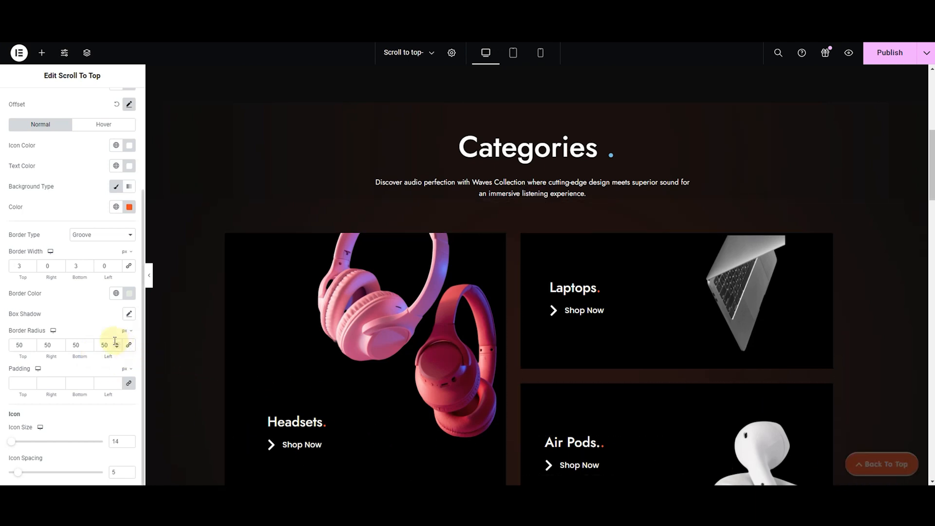
Try 0 for the left and right border radius values and relink all corners at 50 px.
drag(109, 342, 97, 347)
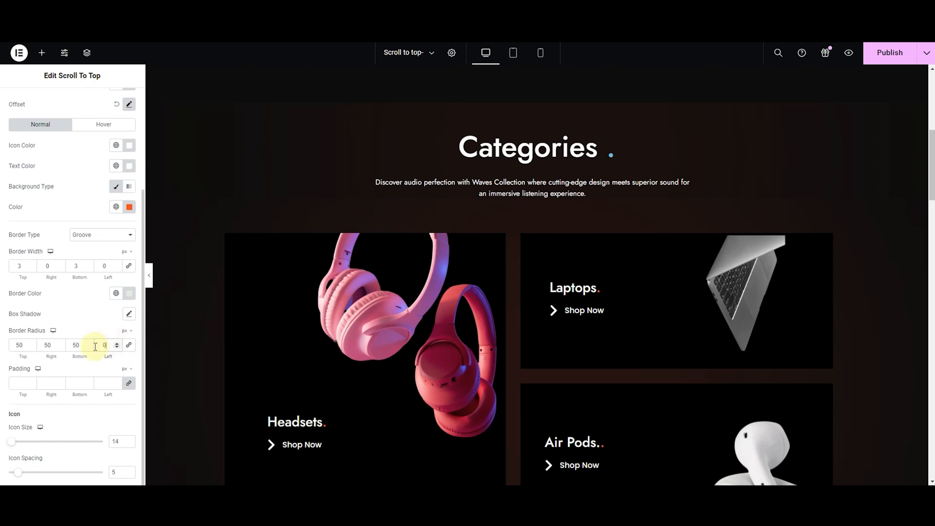
double_click(49, 345)
text(0)
scroll(209, 314, down, 1)
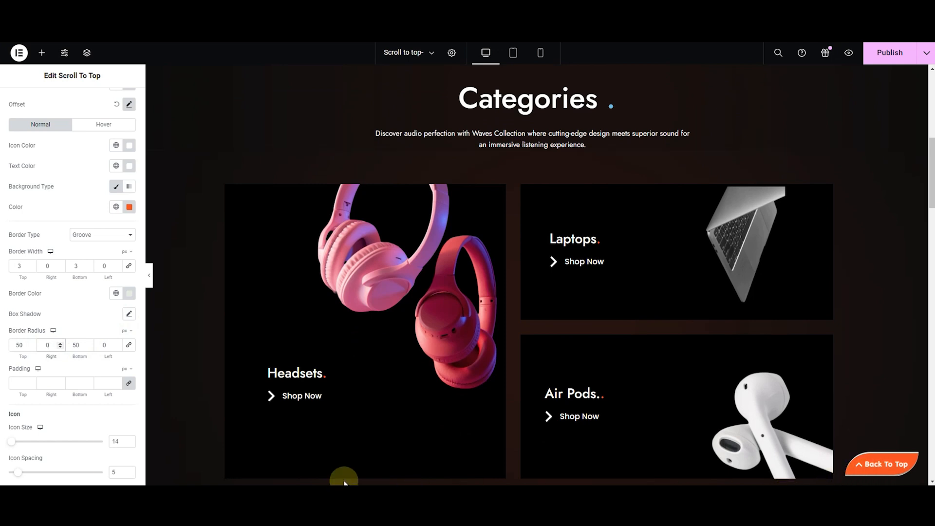
click(127, 346)
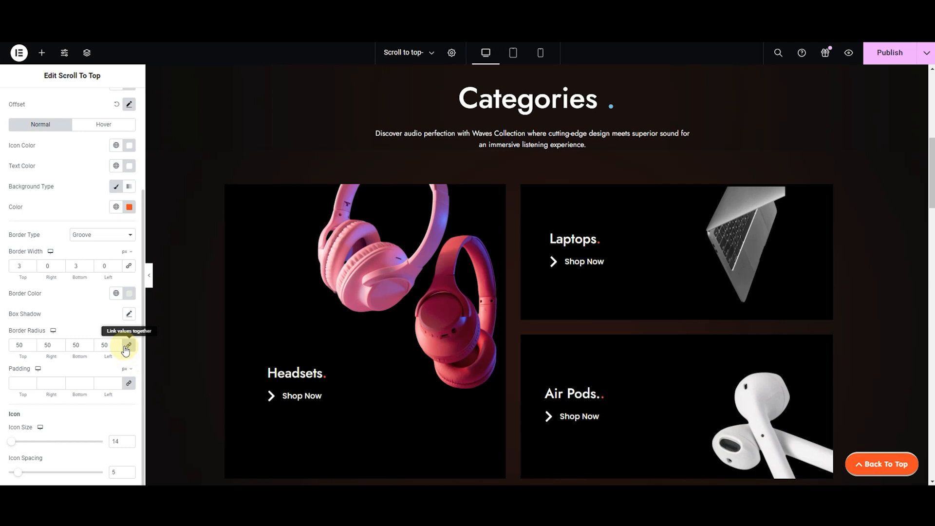
Set the button's padding to 4 px on all sides.
click(31, 383)
click(31, 383)
click(31, 383)
click(31, 384)
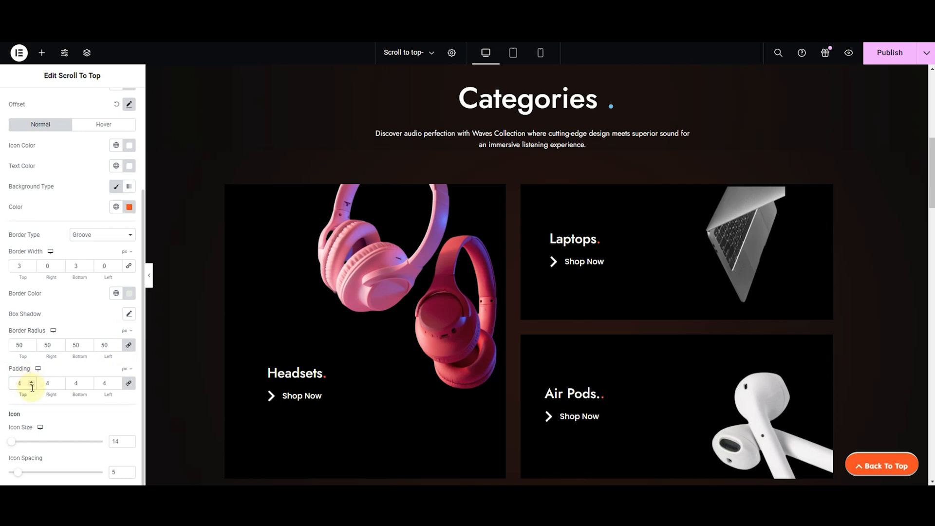
Set the button's padding to -1 px on all sides and return its border type to Default.
click(31, 385)
click(32, 385)
click(31, 385)
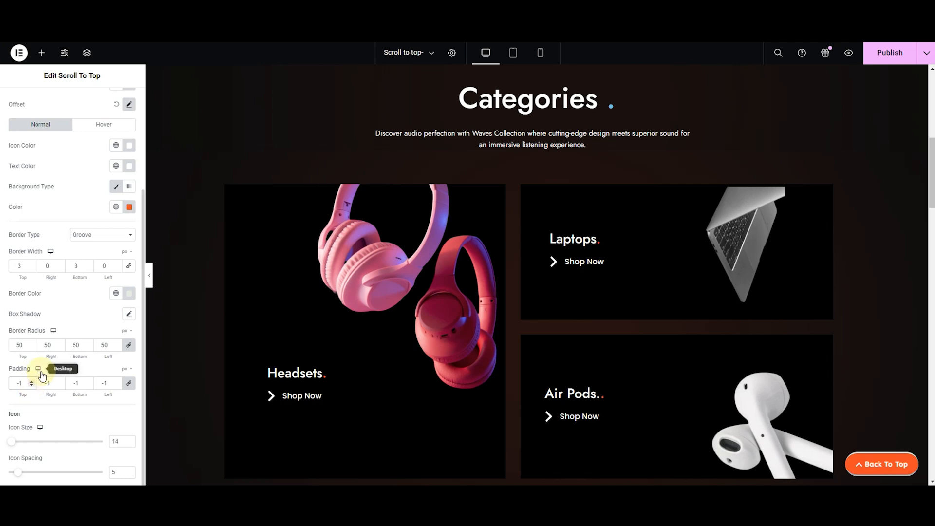
click(106, 235)
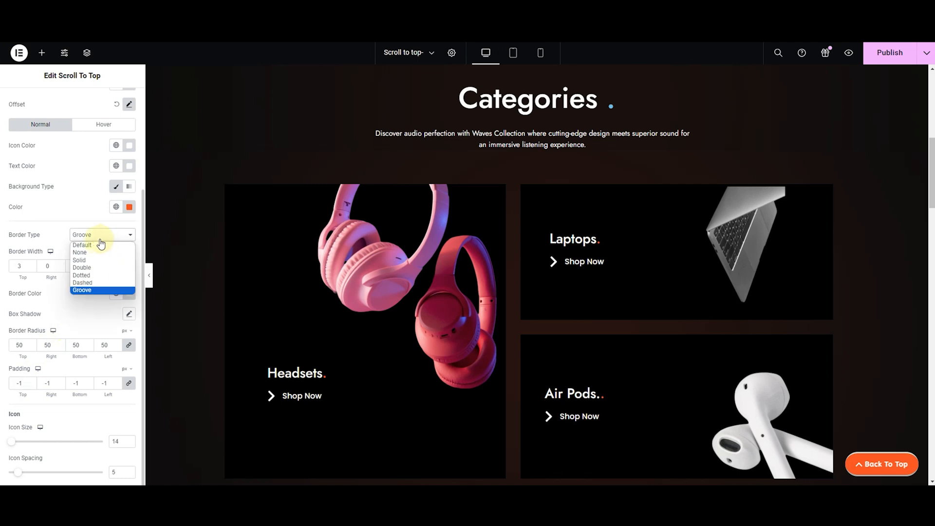
click(93, 249)
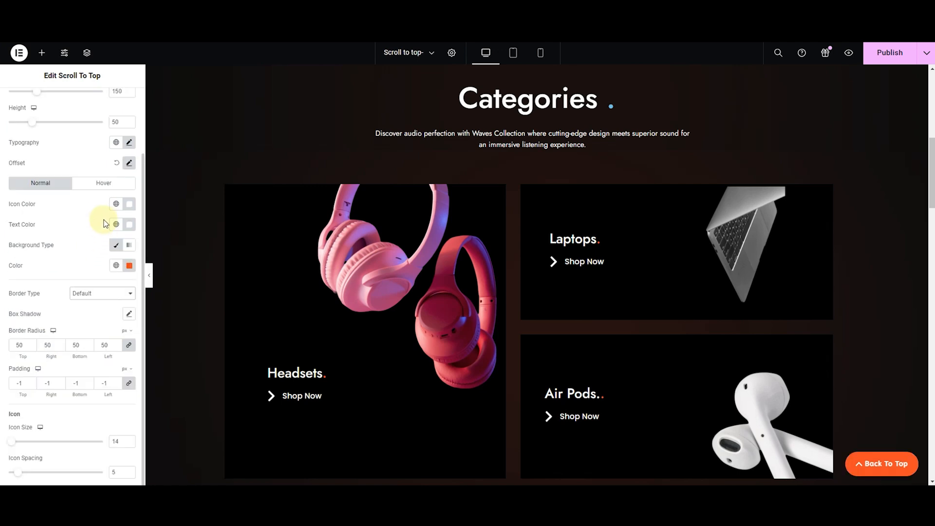
Copy the hex code of the button's normal-state background color.
click(98, 188)
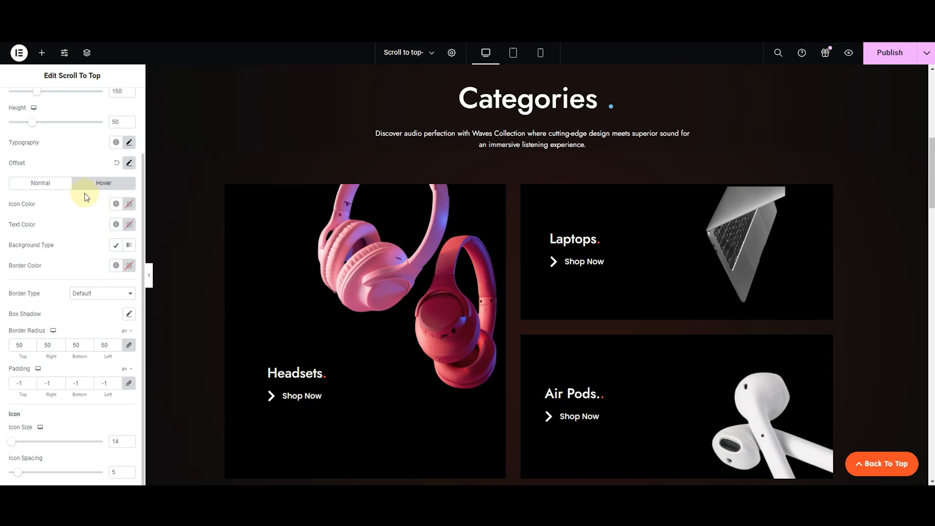
click(54, 186)
click(130, 267)
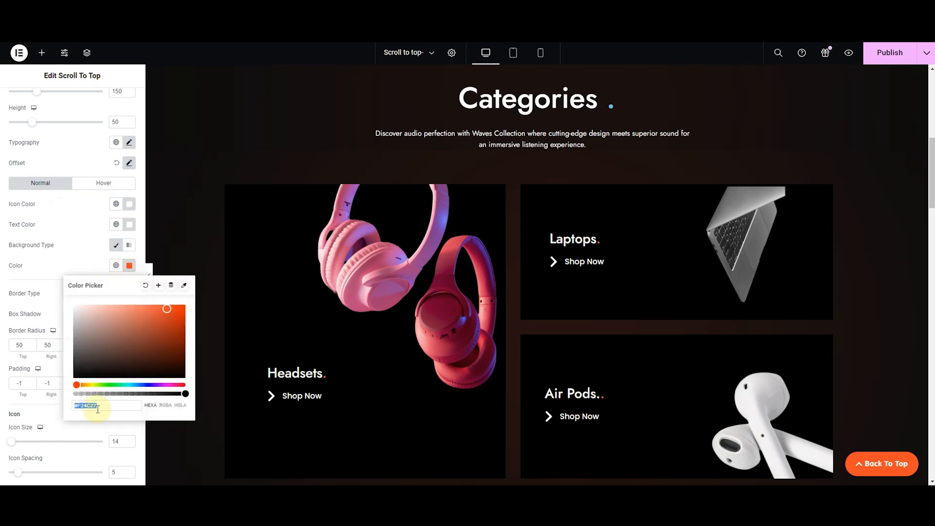
triple_click(91, 405)
key(ctrl+c)
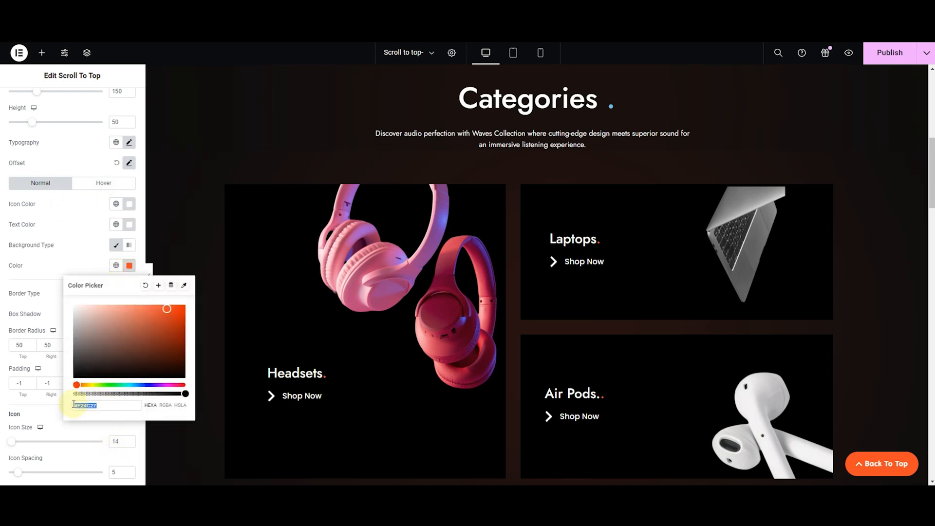
click(82, 227)
Set both the icon color and the text color of the button's hover state to #F24C27.
click(104, 183)
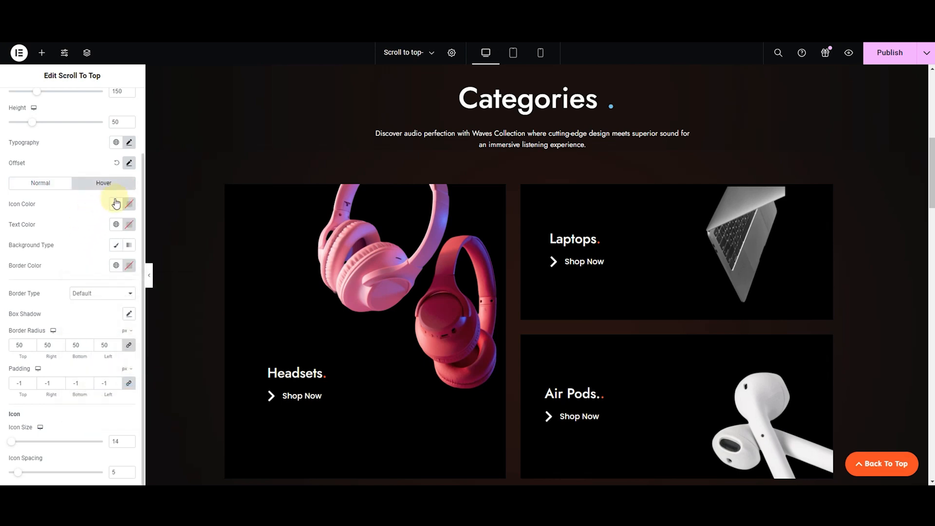
click(128, 204)
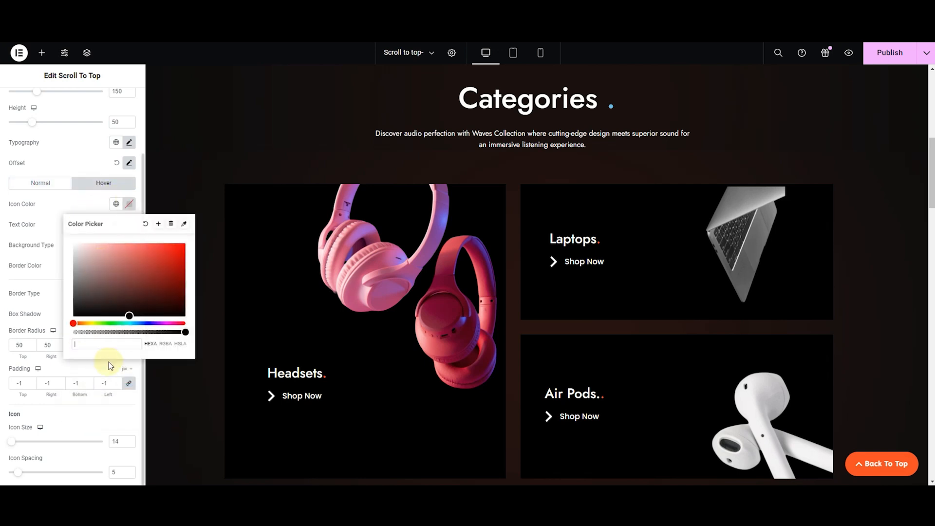
key(ctrl+v)
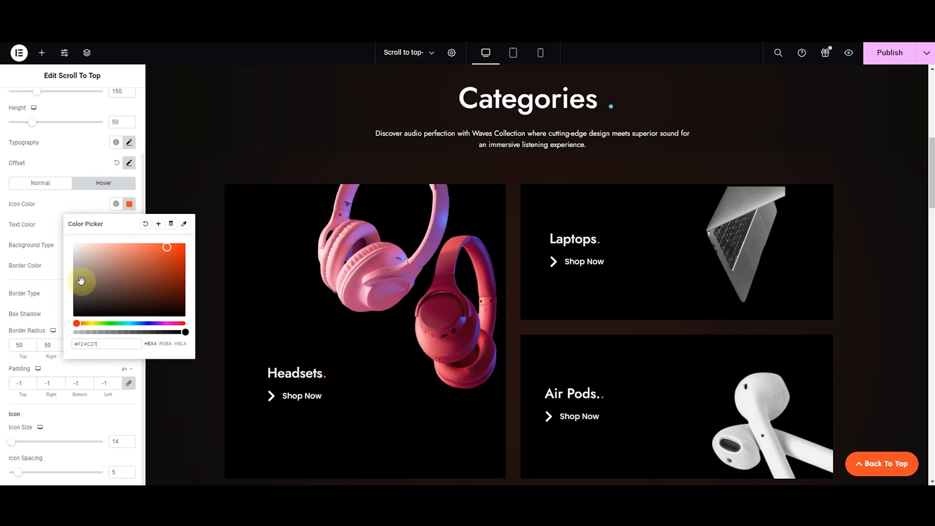
click(39, 234)
click(129, 225)
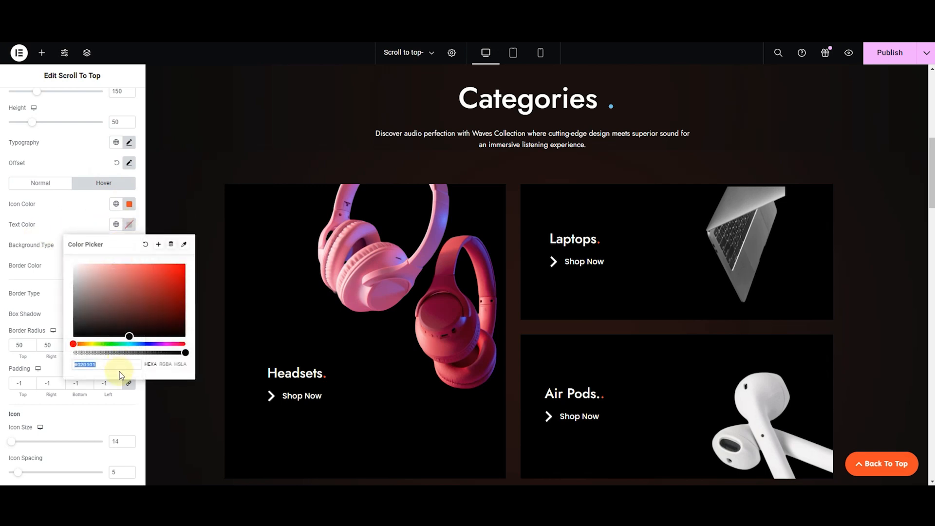
key(ctrl+v)
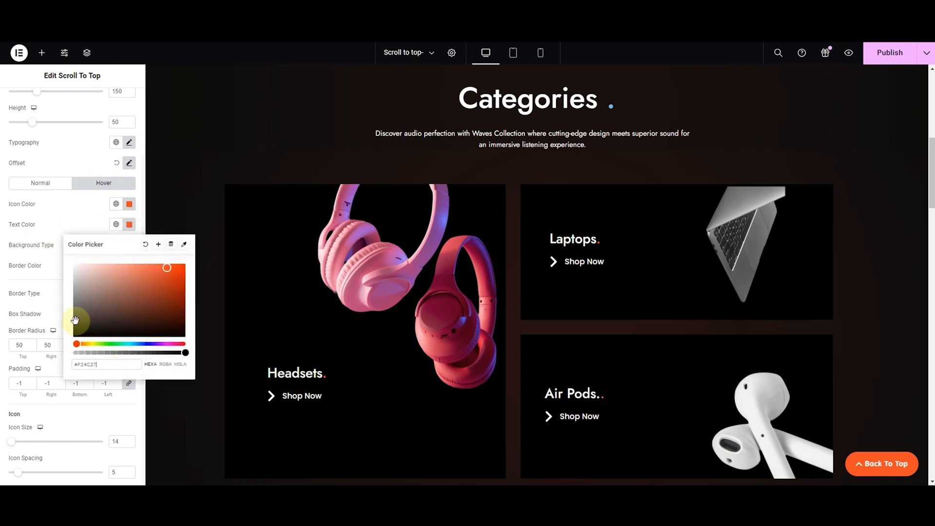
click(31, 247)
Give the button's hover state a classic white background and a white border color.
click(115, 246)
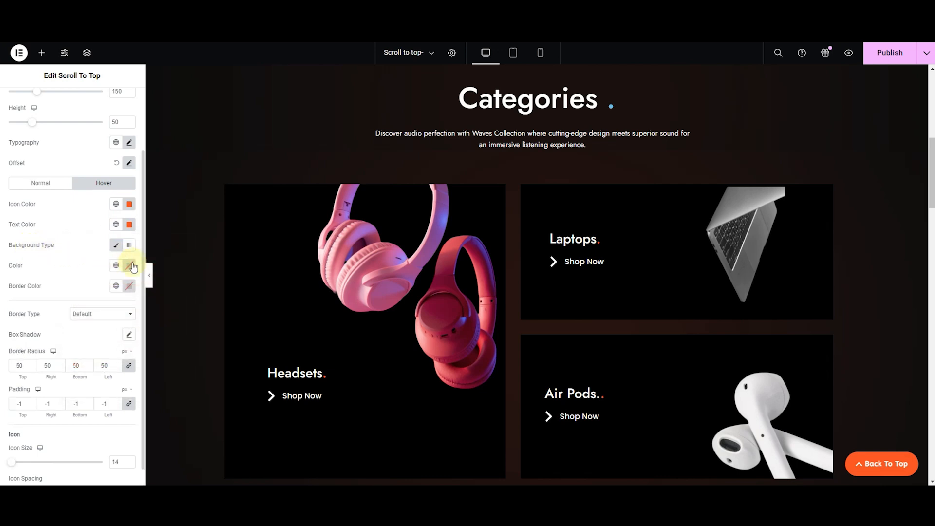
click(129, 266)
text(#FFFFFF)
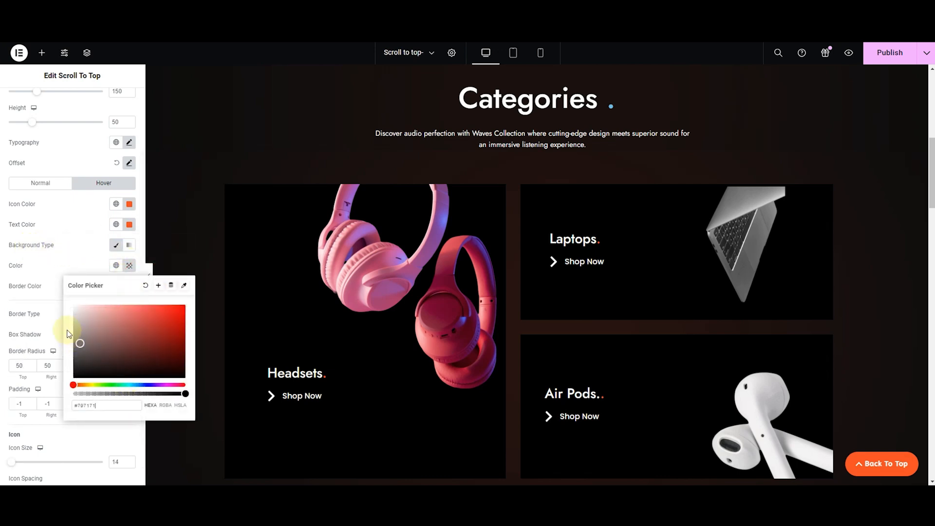
click(49, 278)
click(129, 286)
text(#FFFFFF)
click(54, 288)
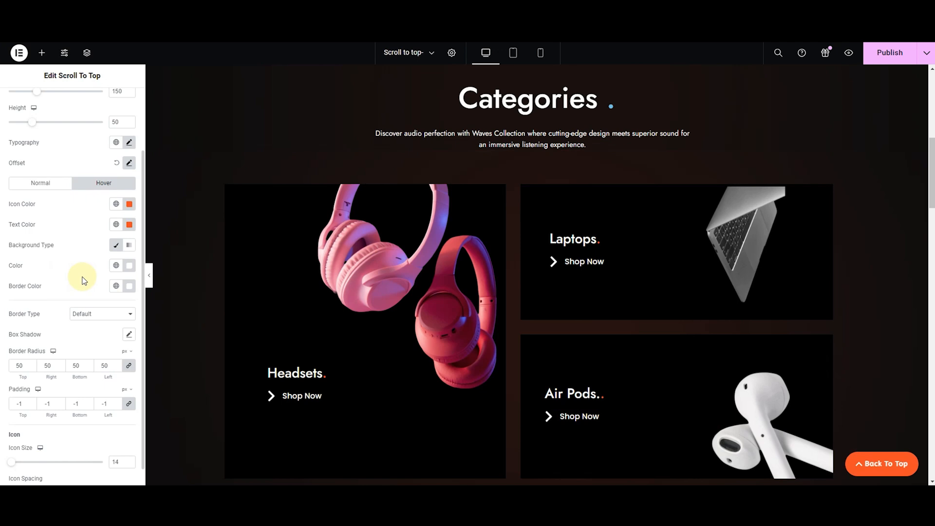
Try a gradient background for the button's hover state and return to the classic background type.
scroll(83, 280, down, 1)
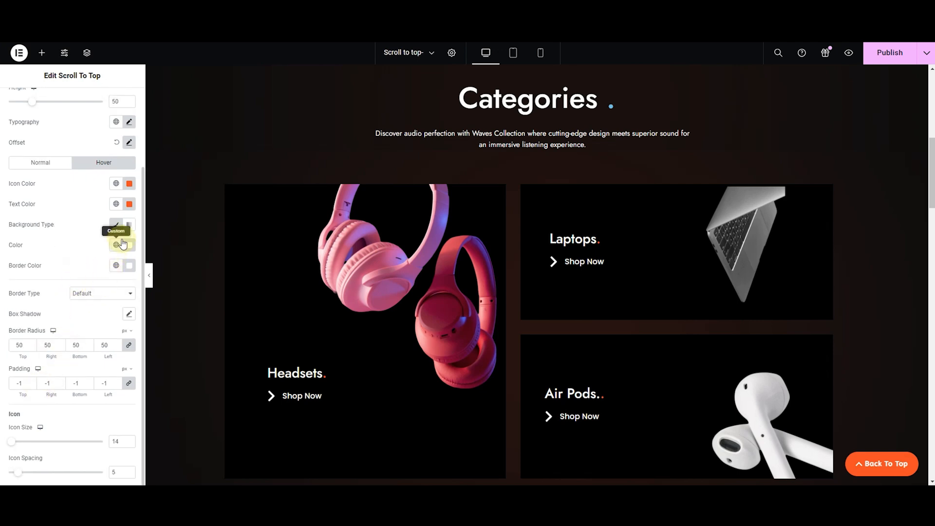
click(129, 225)
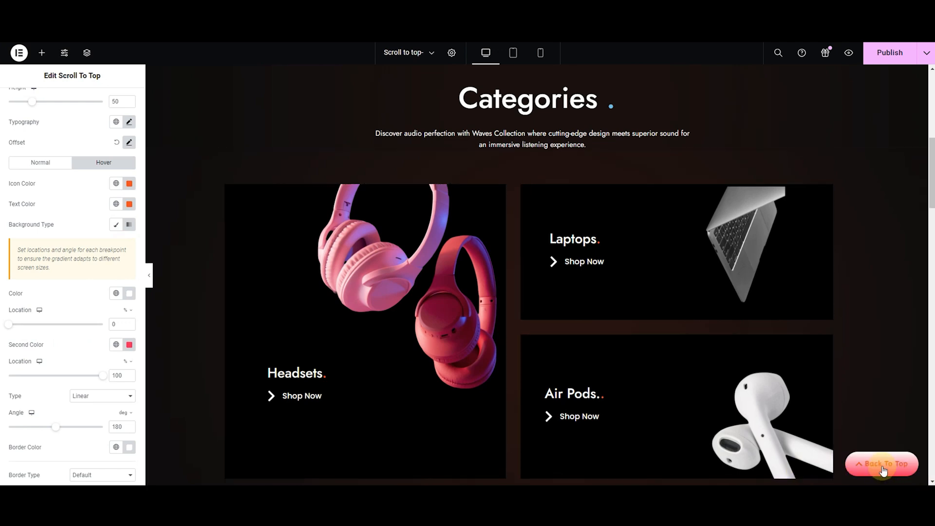
click(115, 224)
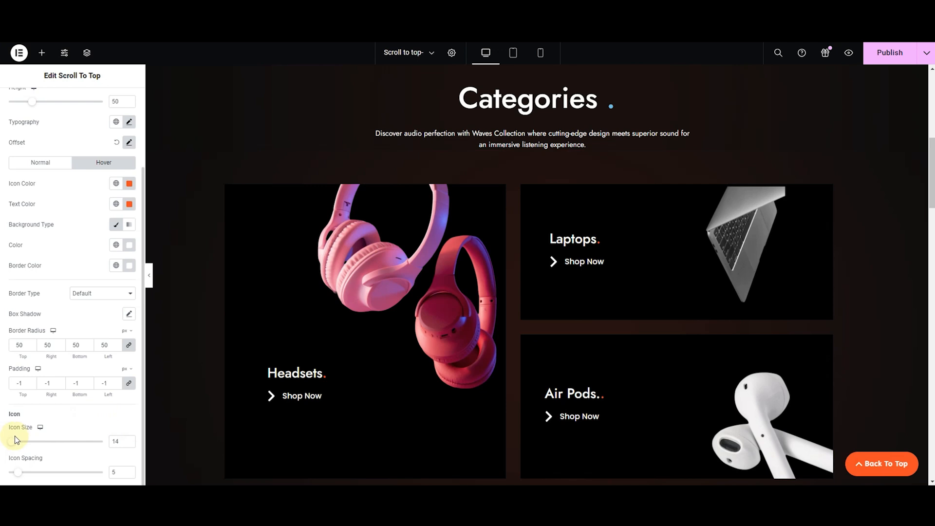
Set the button's icon size to 20 and its icon spacing to 11.
mouse_move(14, 439)
mouse_down()
mouse_move(24, 447)
mouse_move(16, 453)
mouse_up()
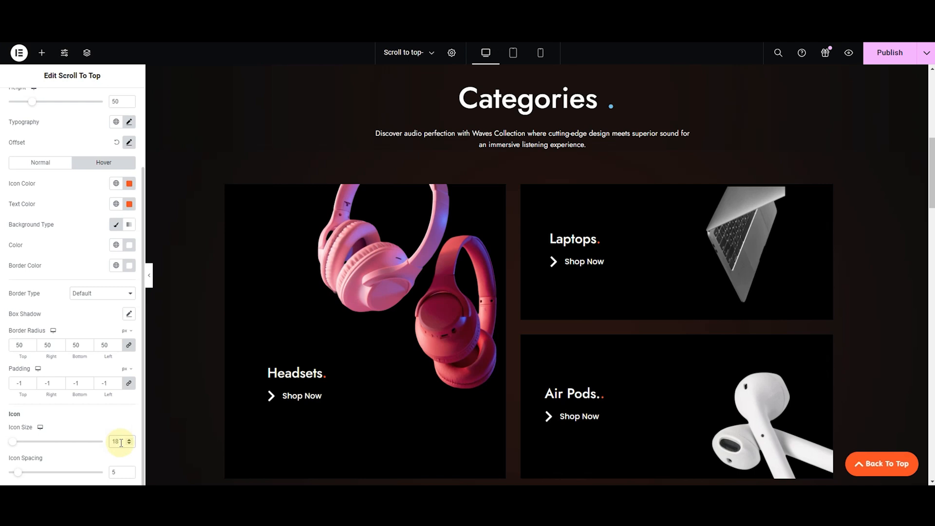
text(20)
drag(17, 472, 33, 475)
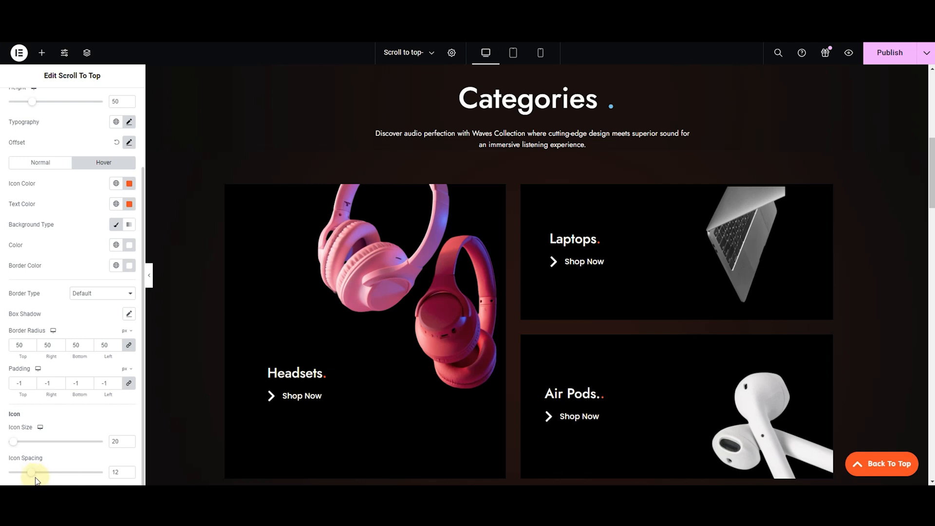
mouse_move(22, 480)
mouse_down()
mouse_move(41, 483)
mouse_move(31, 483)
mouse_up()
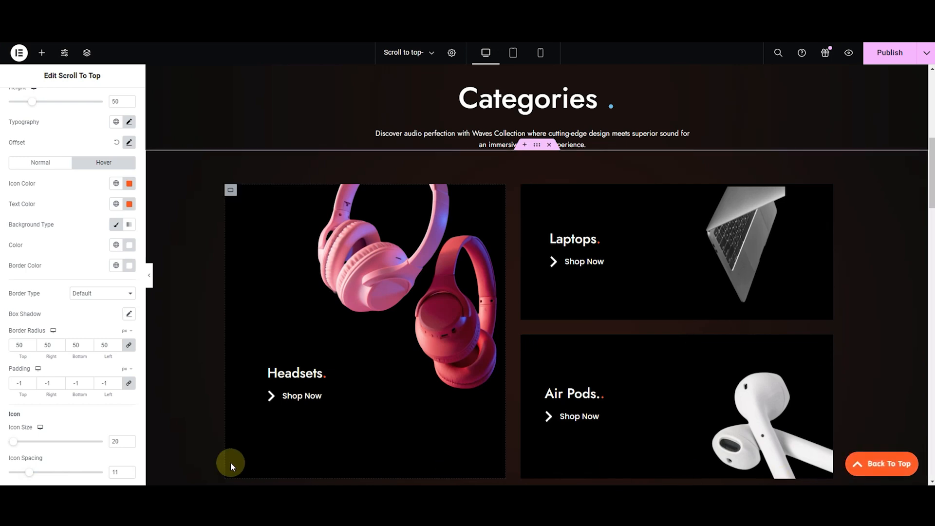
Remove the button's "Back To Top" text and set the button's width to 50 to make it icon-only.
scroll(27, 375, up, 3)
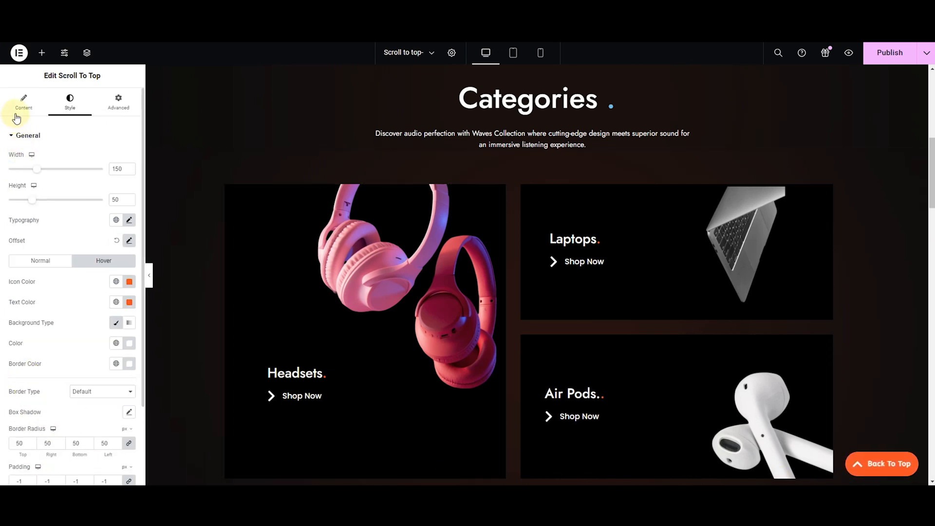
click(24, 101)
drag(107, 179, 73, 191)
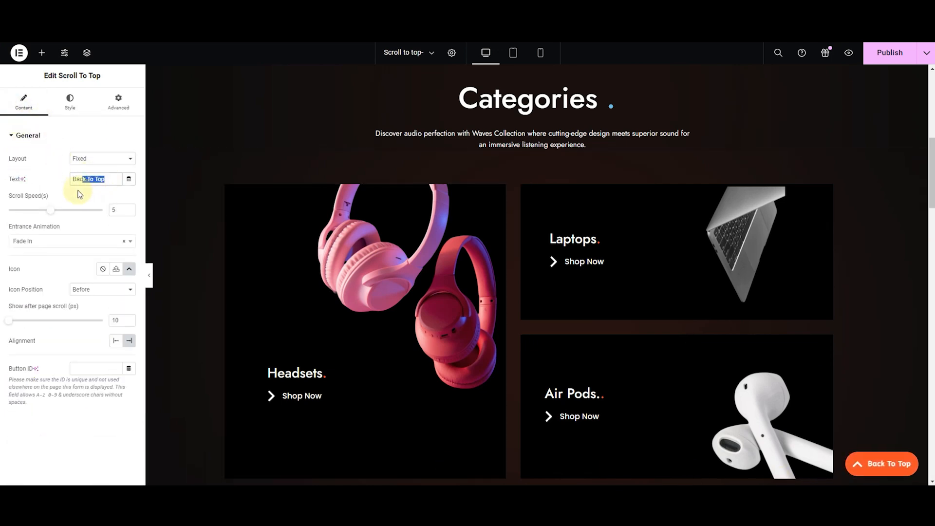
key(BackSpace)
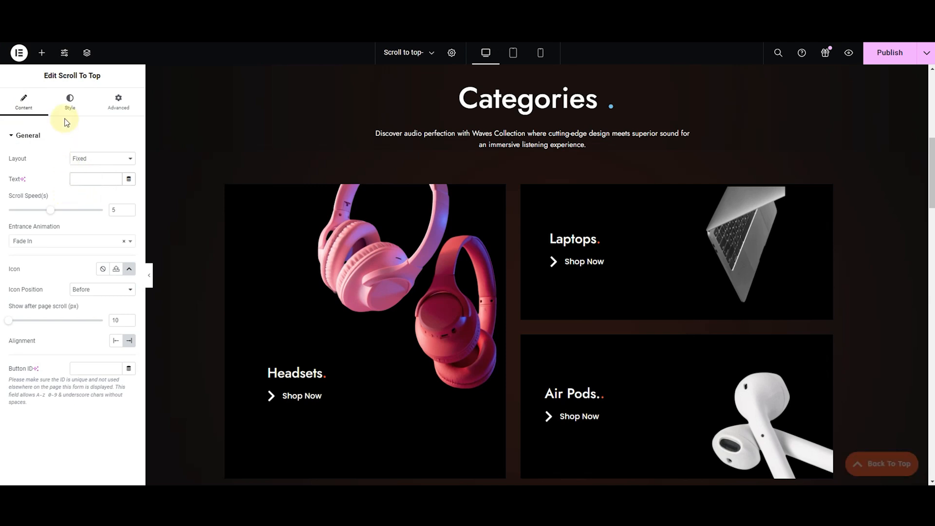
scroll(321, 311, down, 2)
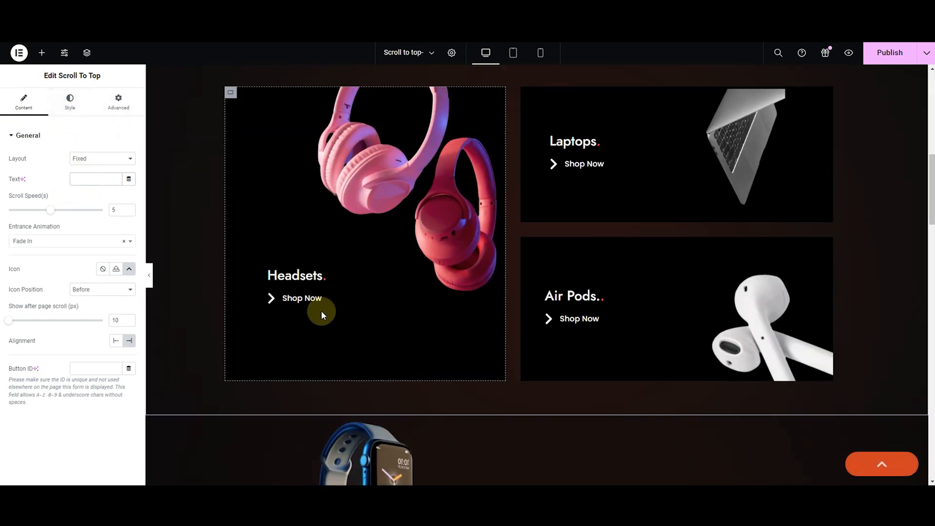
click(69, 108)
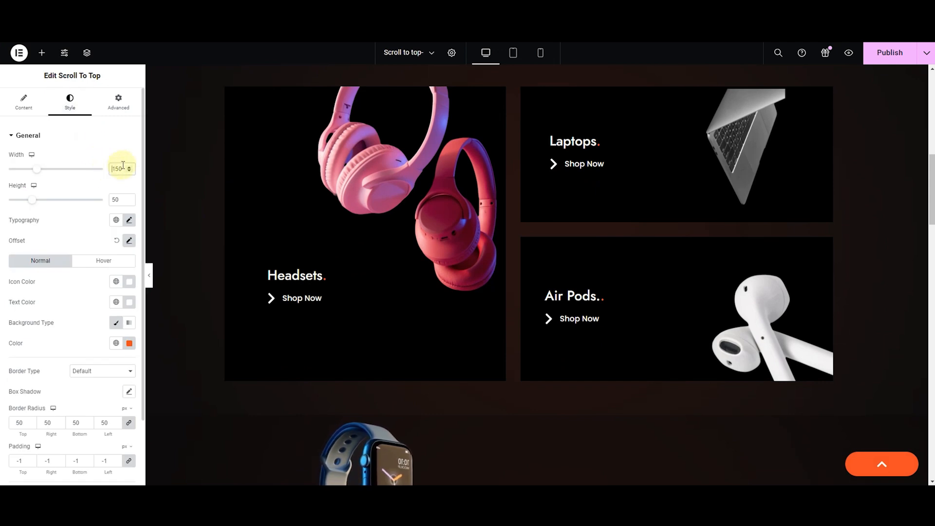
key(BackSpace)
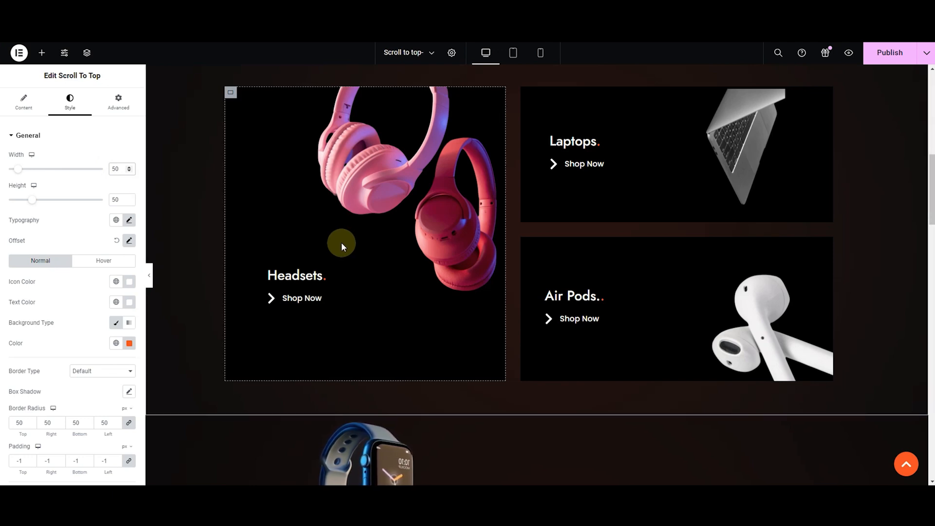
Preview the page and test the scroll-to-top button from the blog section.
click(856, 58)
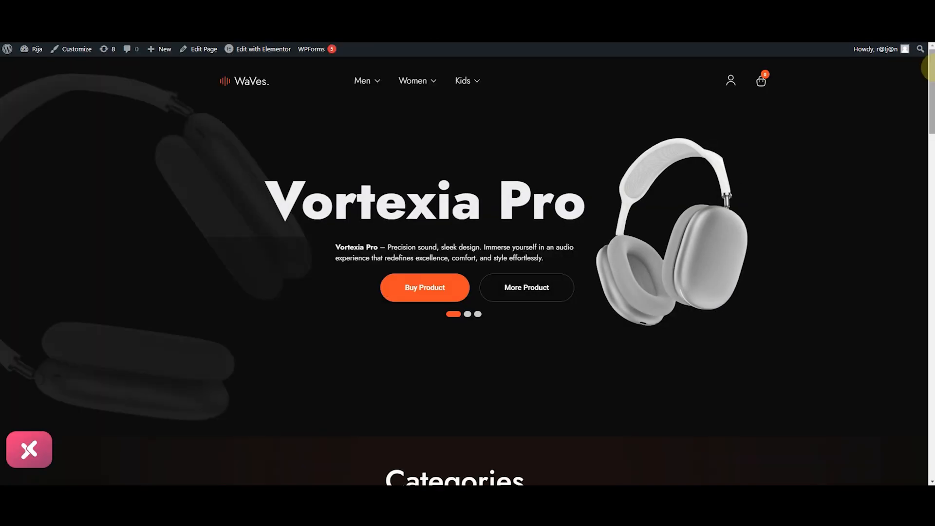
scroll(928, 69, down, 10)
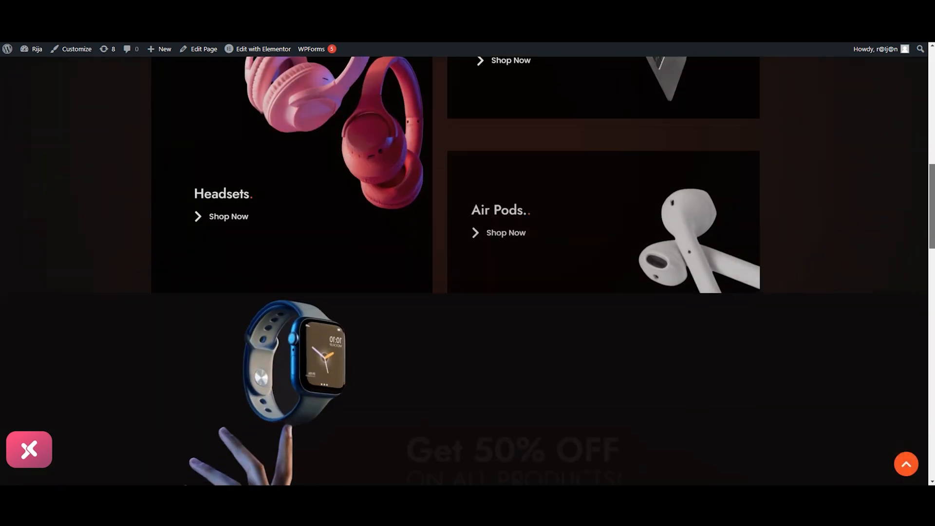
scroll(468, 268, down, 10)
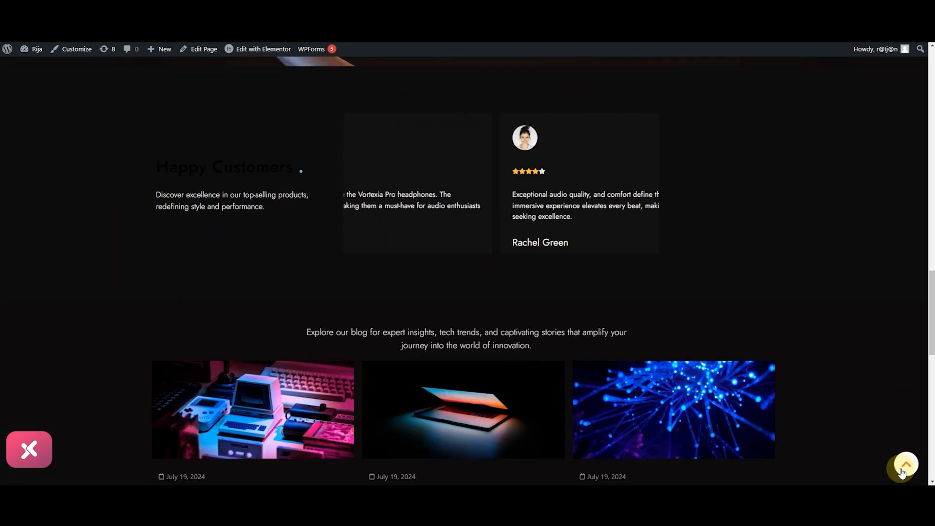
click(904, 467)
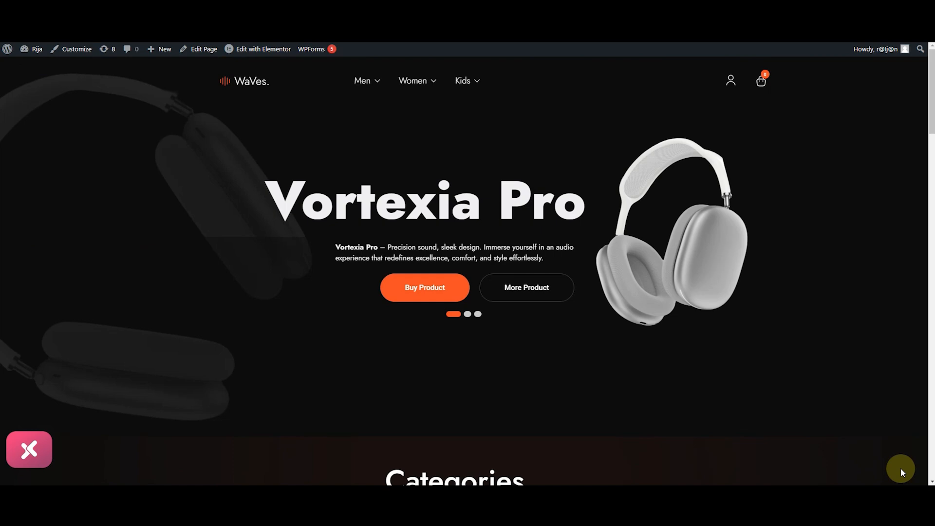